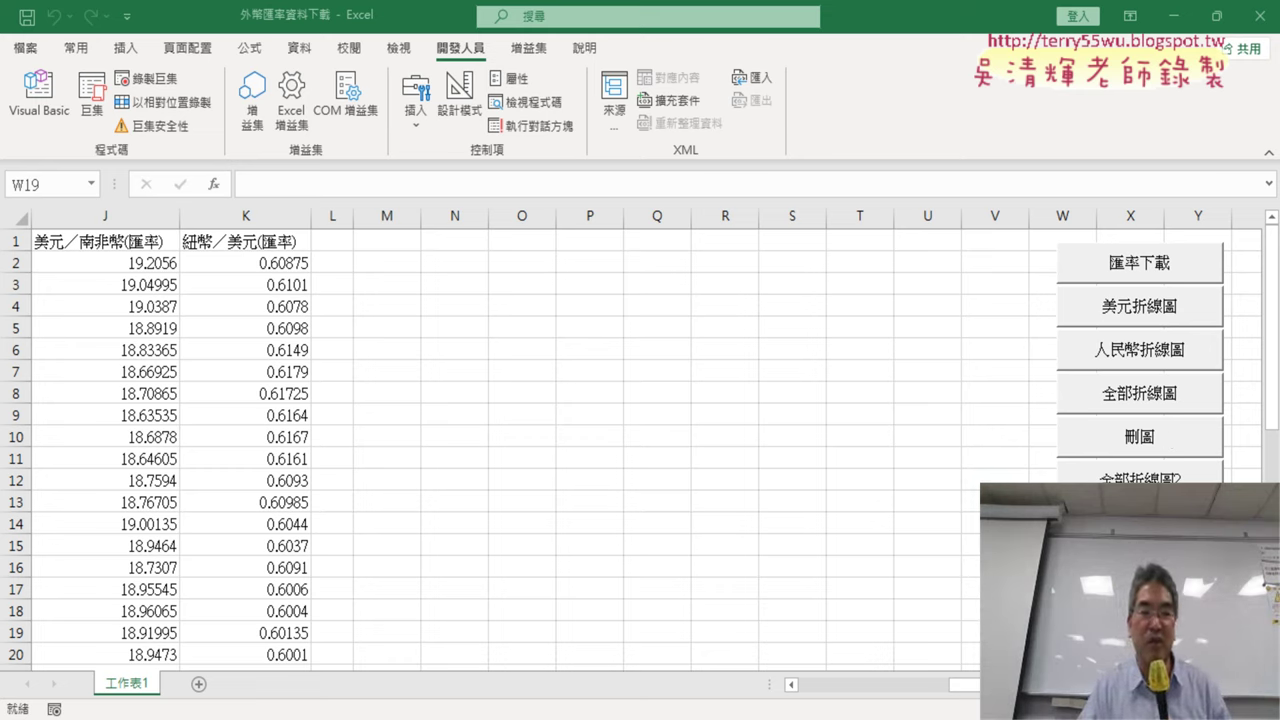
Download the latest exchange rates into 工作表1 with the 匯率下載 button
click(409, 683)
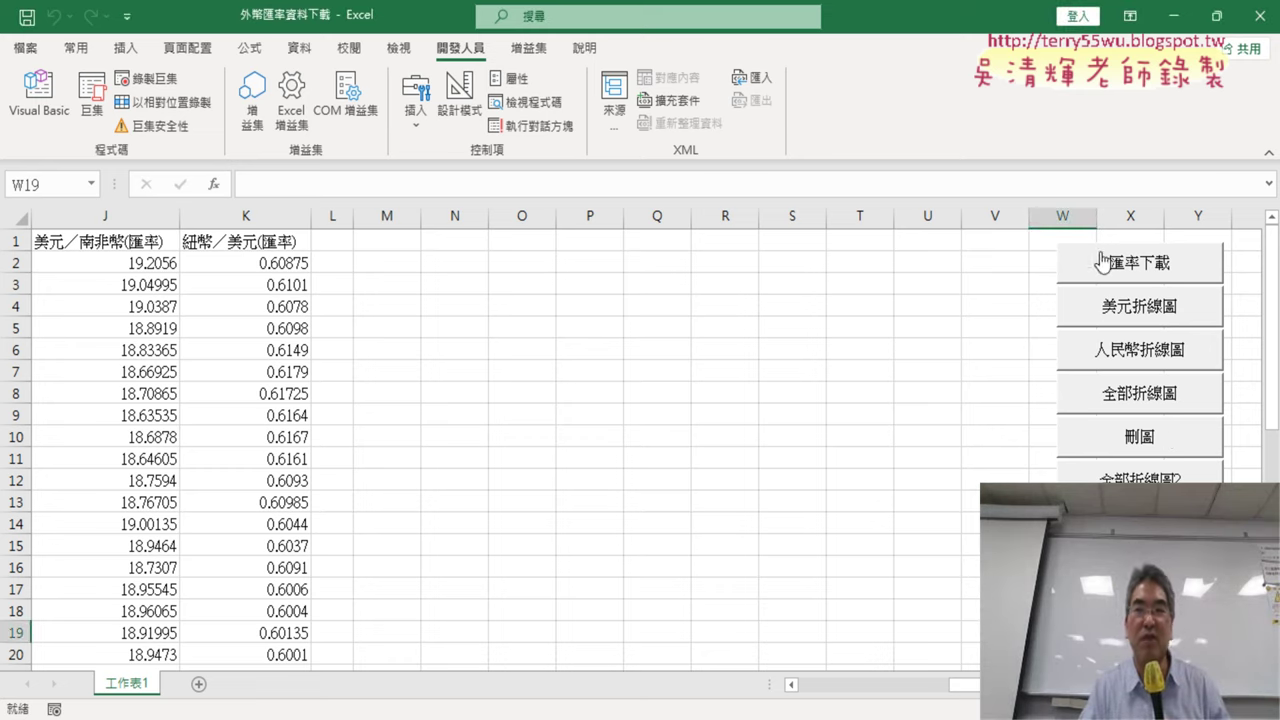
click(1163, 273)
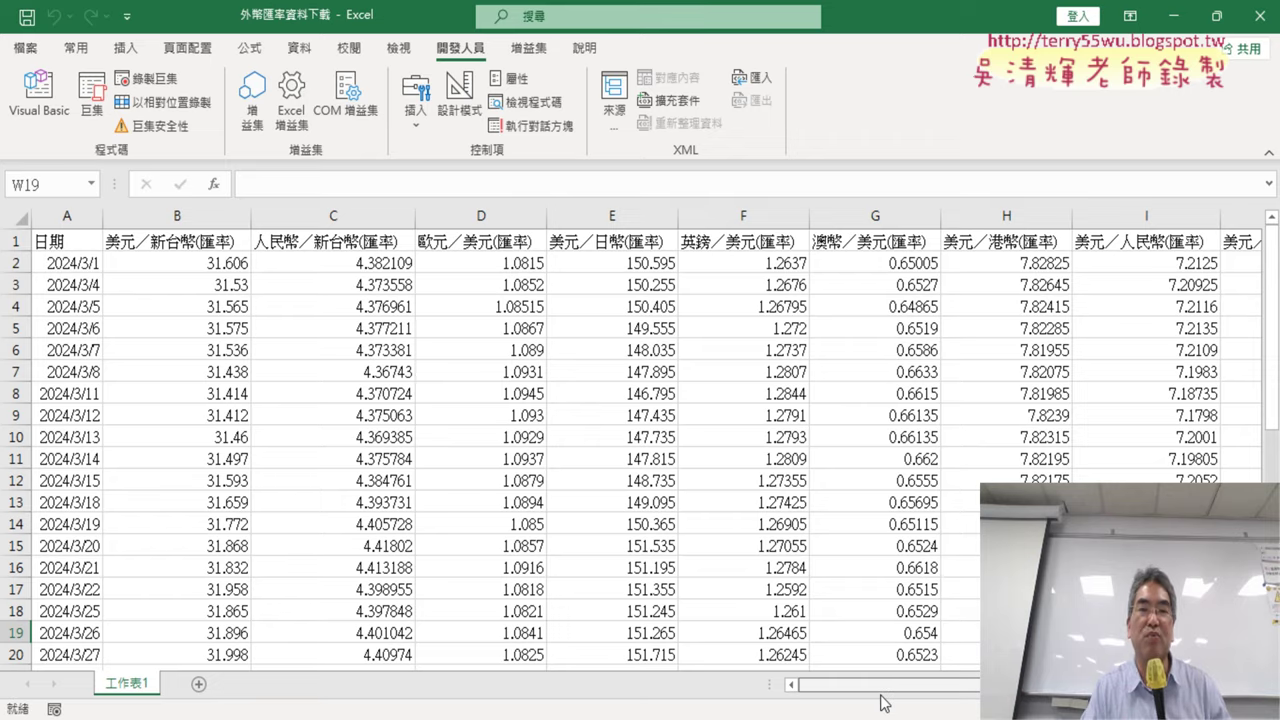
drag(887, 688, 1039, 688)
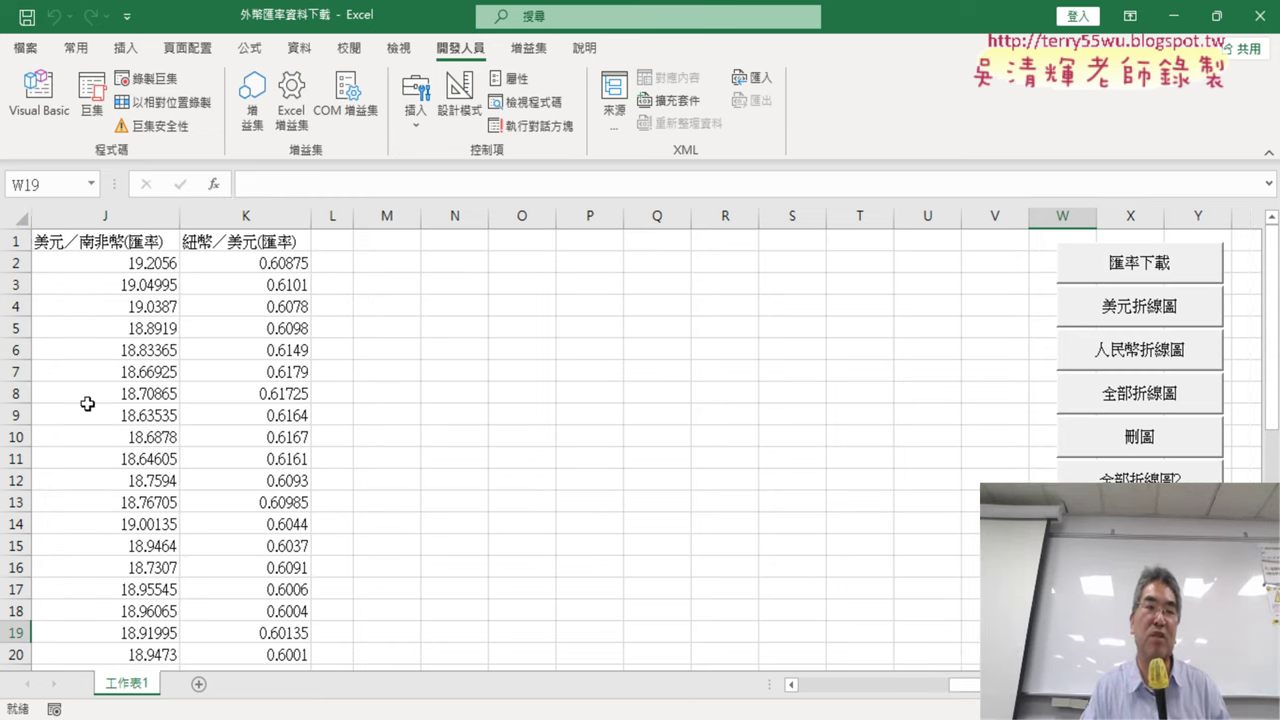
Draw the 美元 and 人民幣 line charts, then remove them with 刪圖
click(1106, 312)
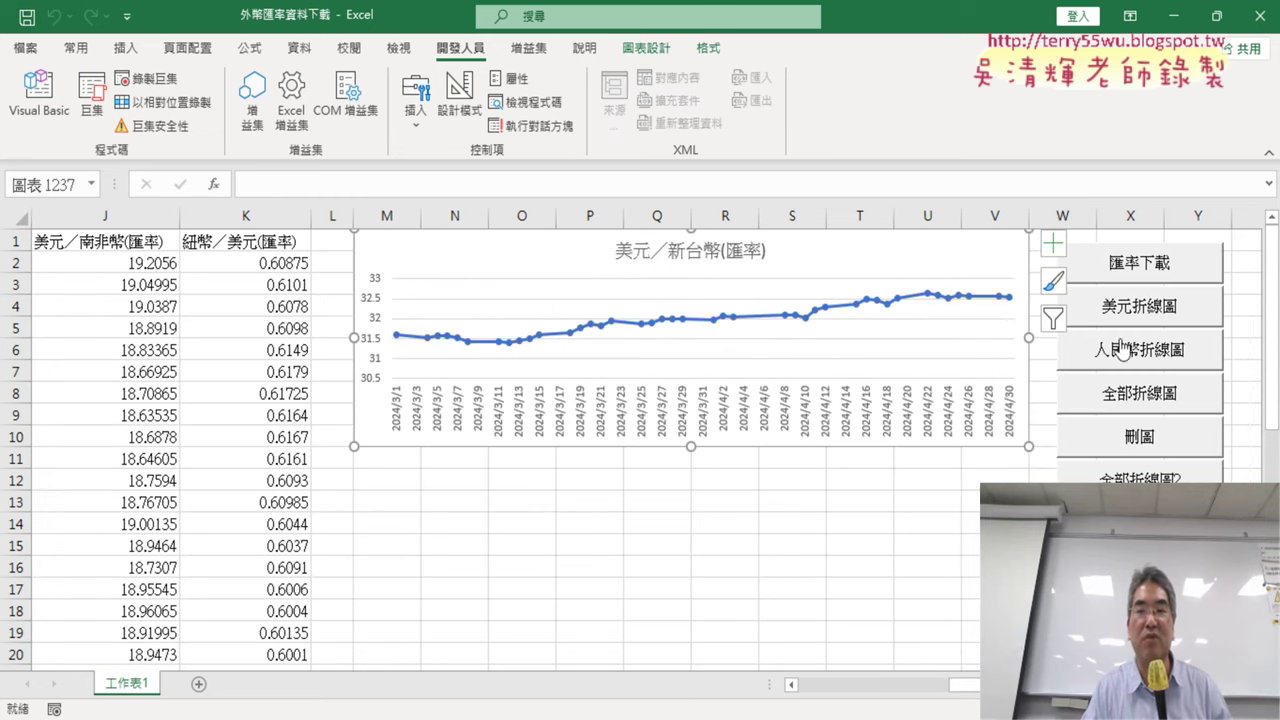
click(1127, 355)
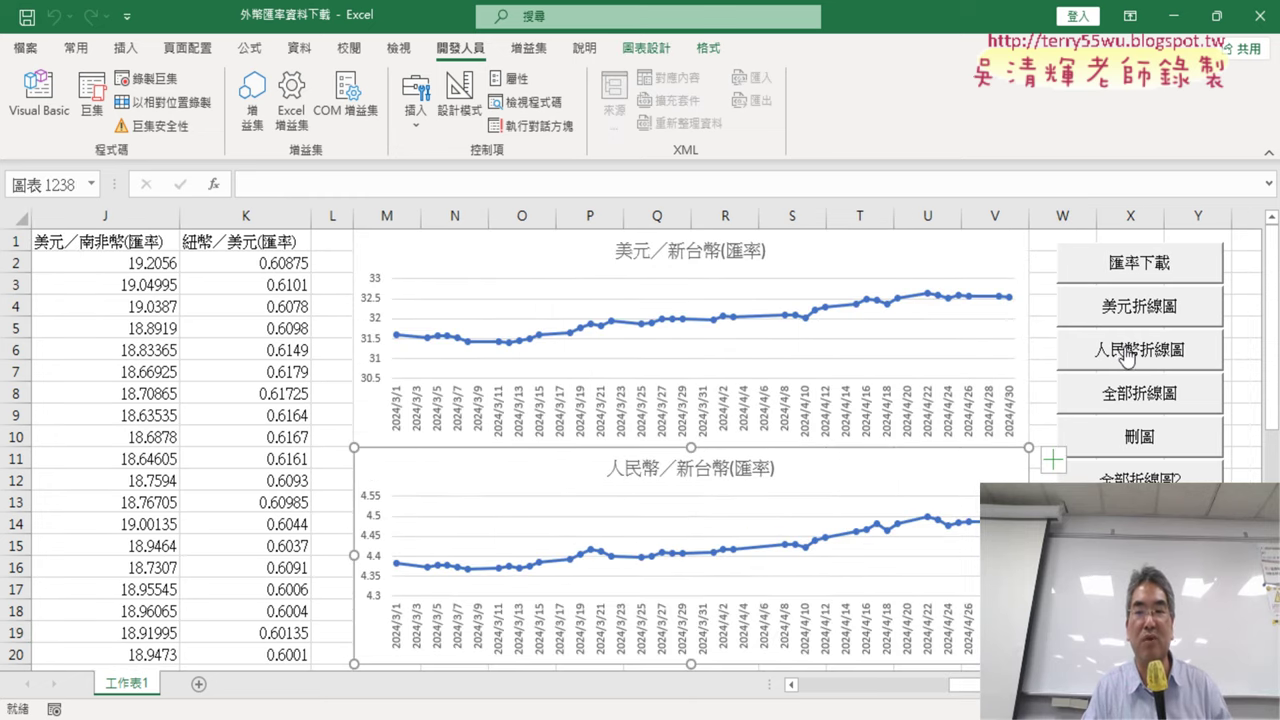
click(1133, 430)
click(1125, 400)
click(1130, 434)
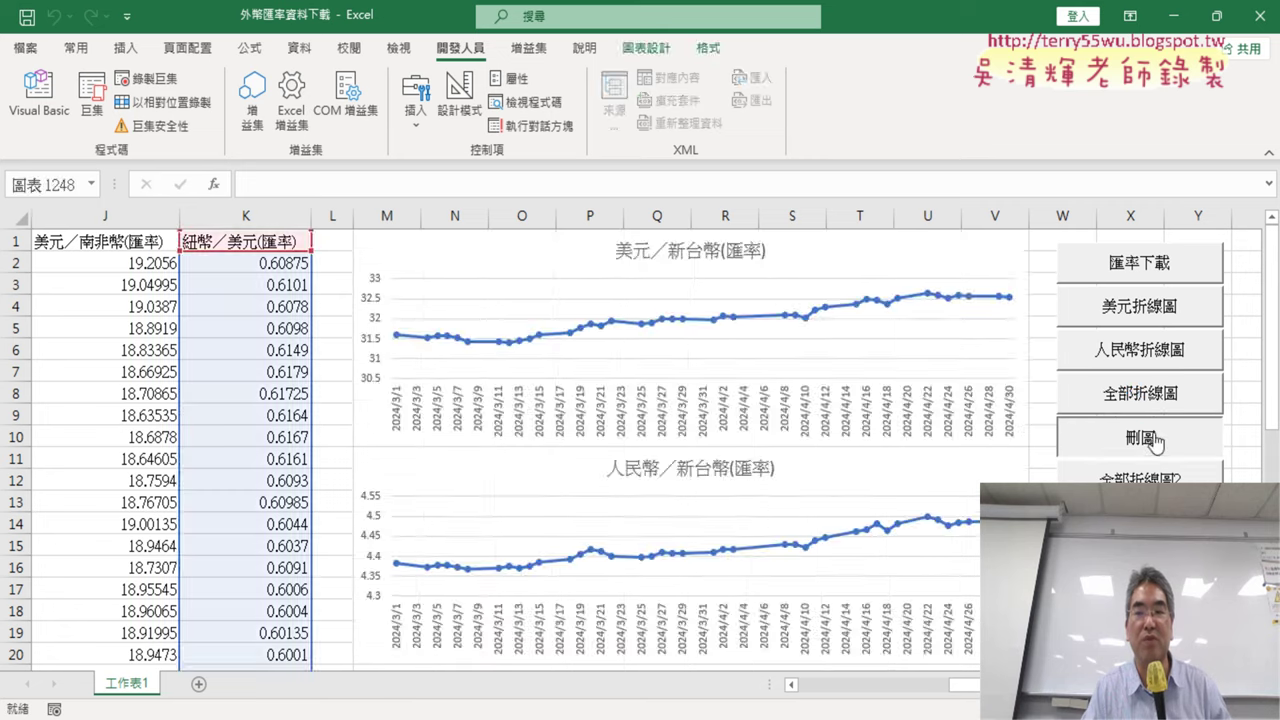
Draw all-currency line charts in two, then three columns, and delete them with 刪圖
click(1140, 476)
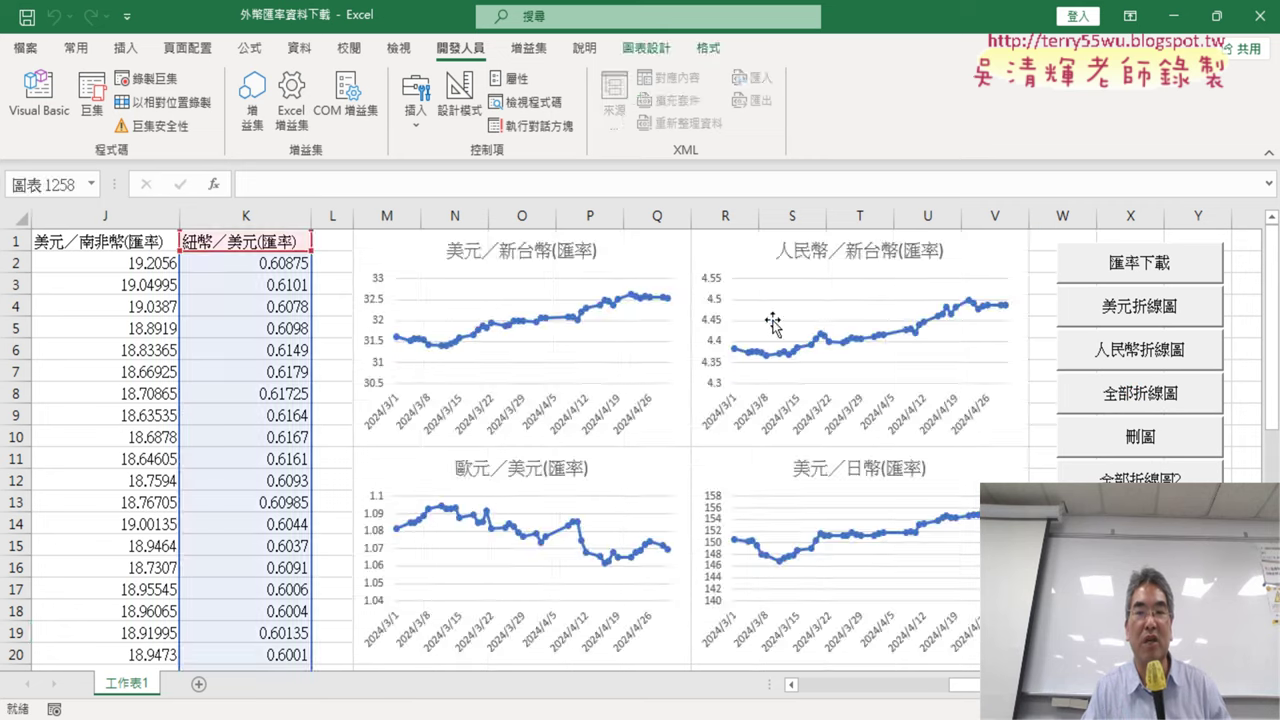
click(1140, 437)
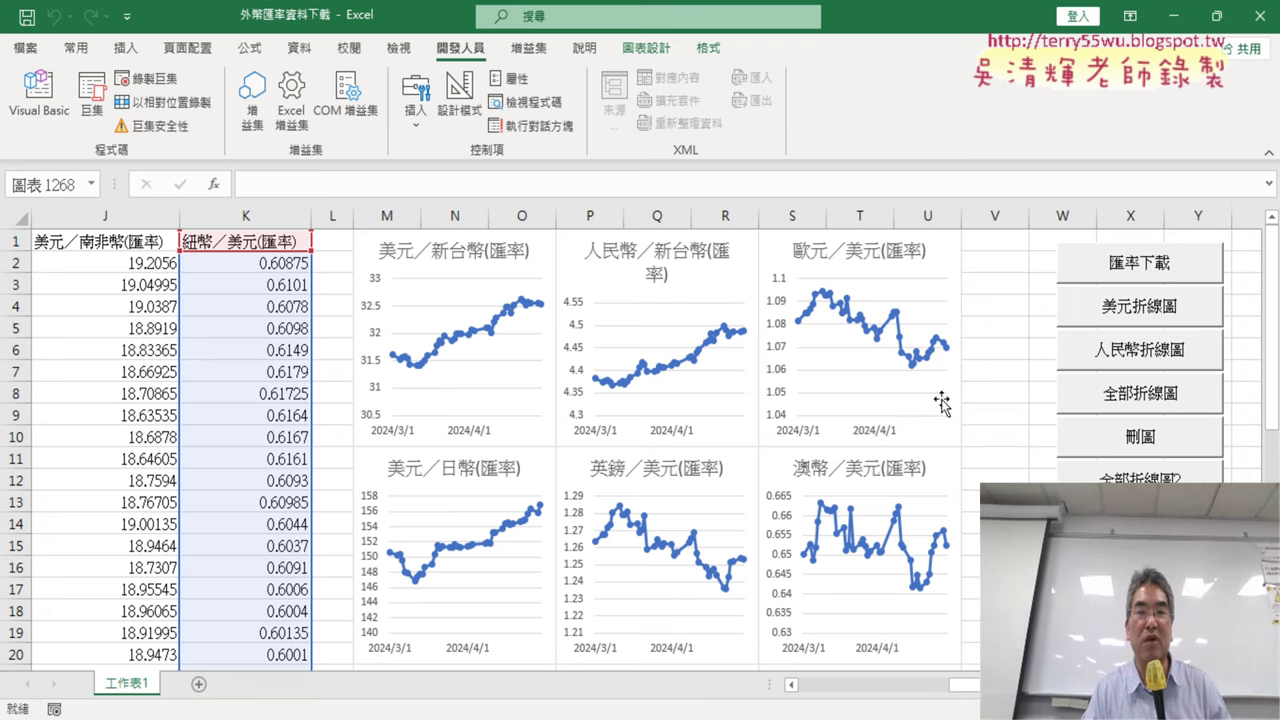
click(1150, 437)
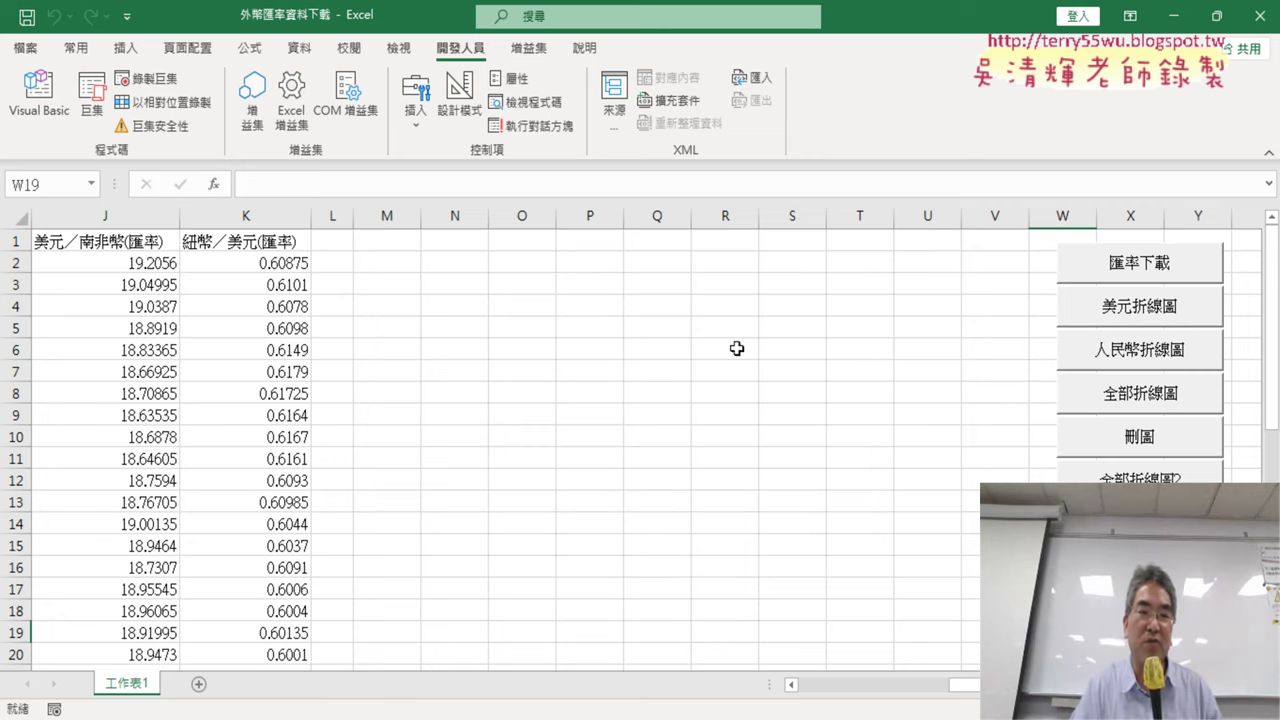
In the VBA editor, highlight the SetSourceData Range expression in Sub 全部折線圖2
click(52, 105)
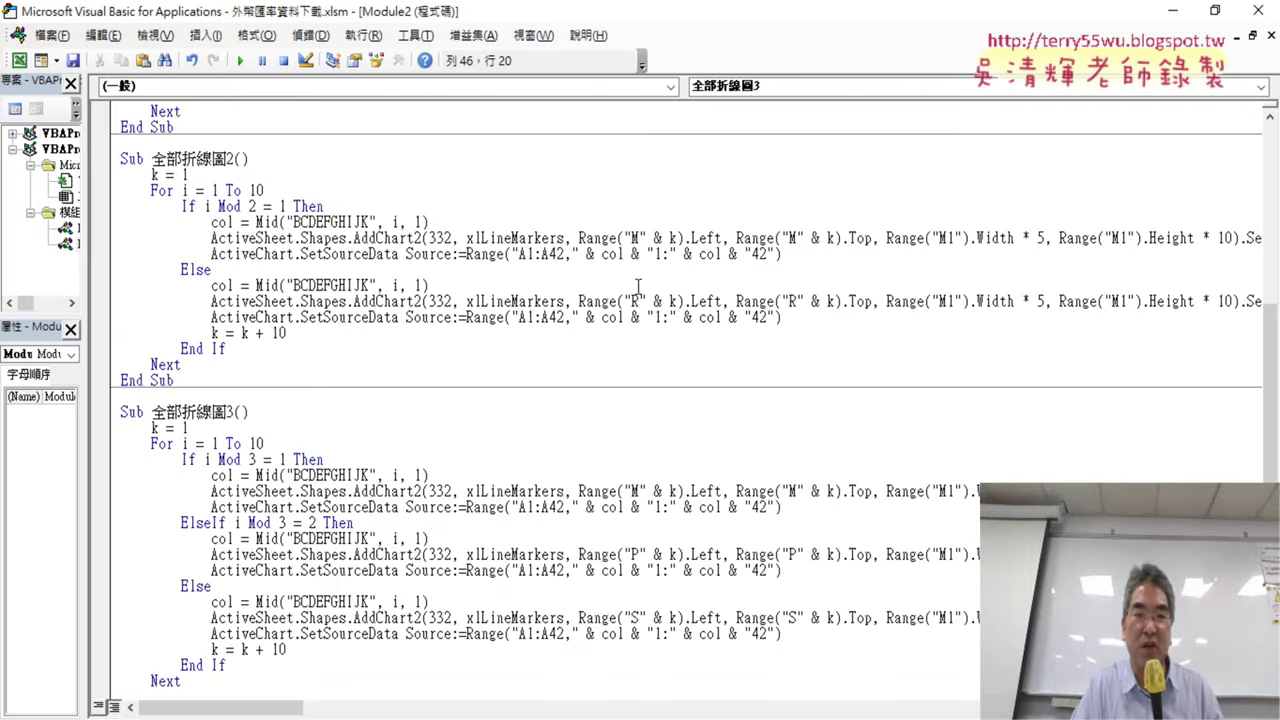
drag(466, 254, 778, 255)
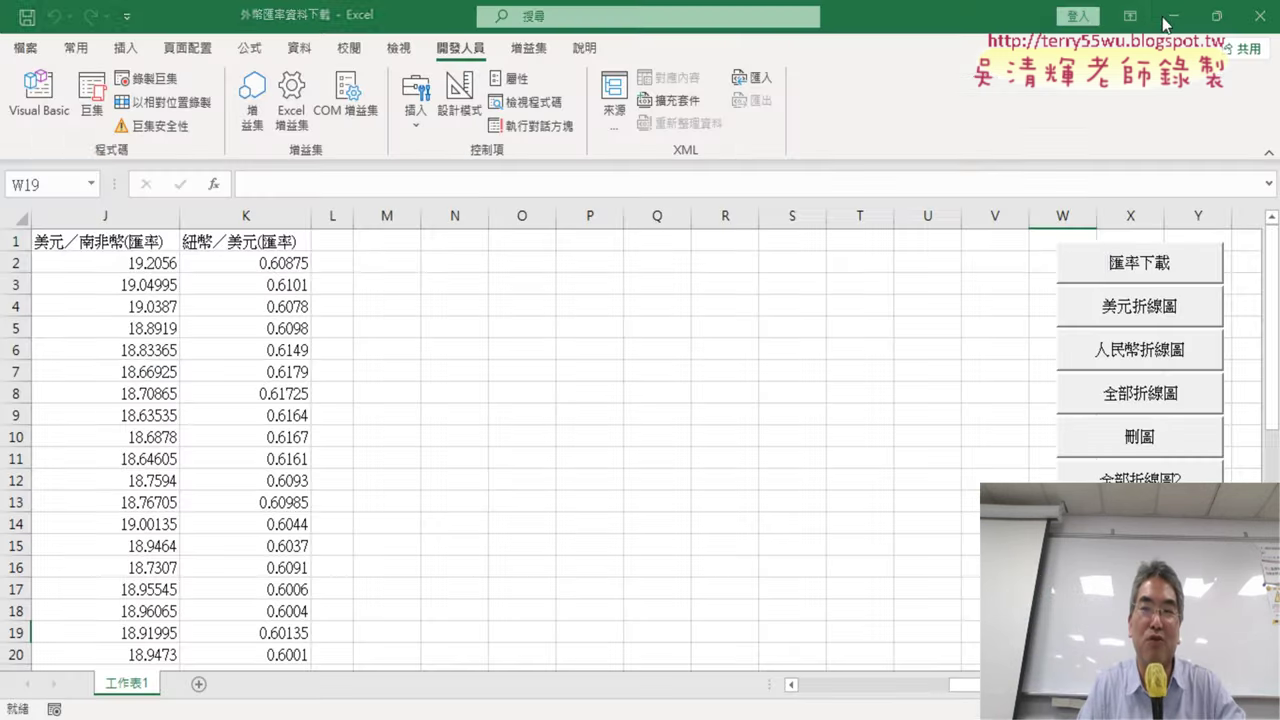
Add a sheet named 繪圖 beside 工作表1, then return to 工作表1
click(1172, 10)
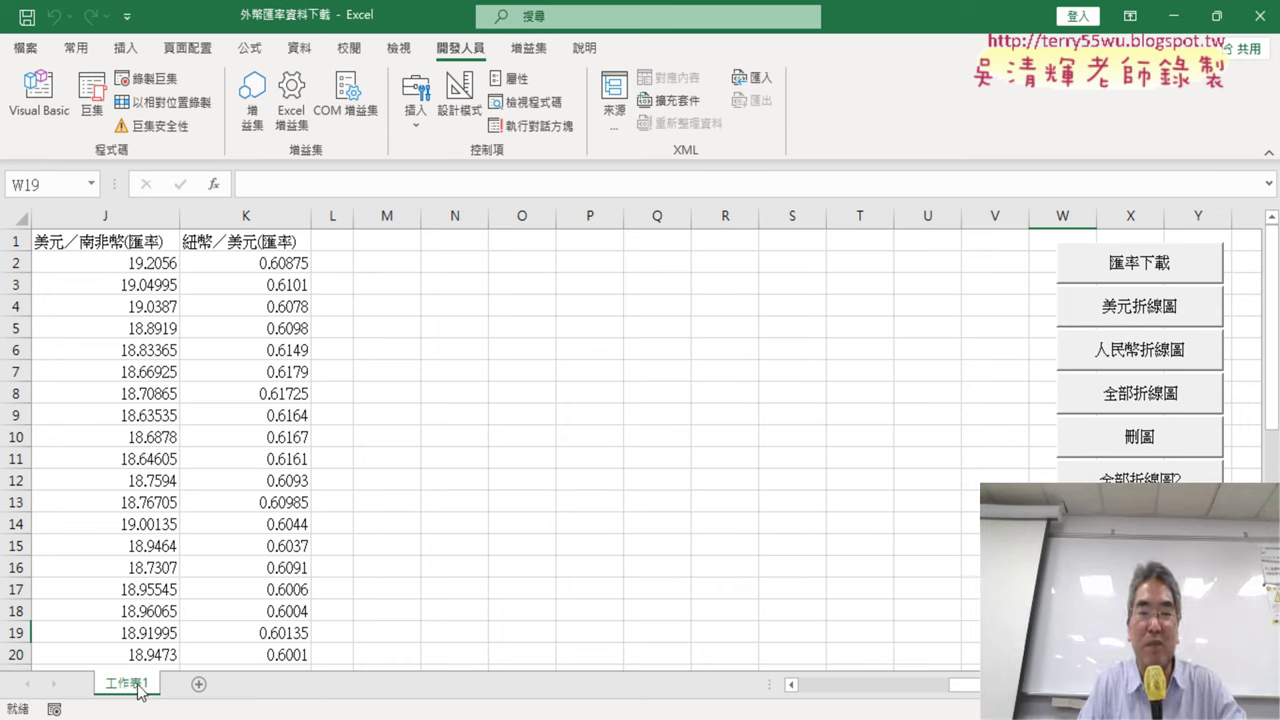
click(199, 684)
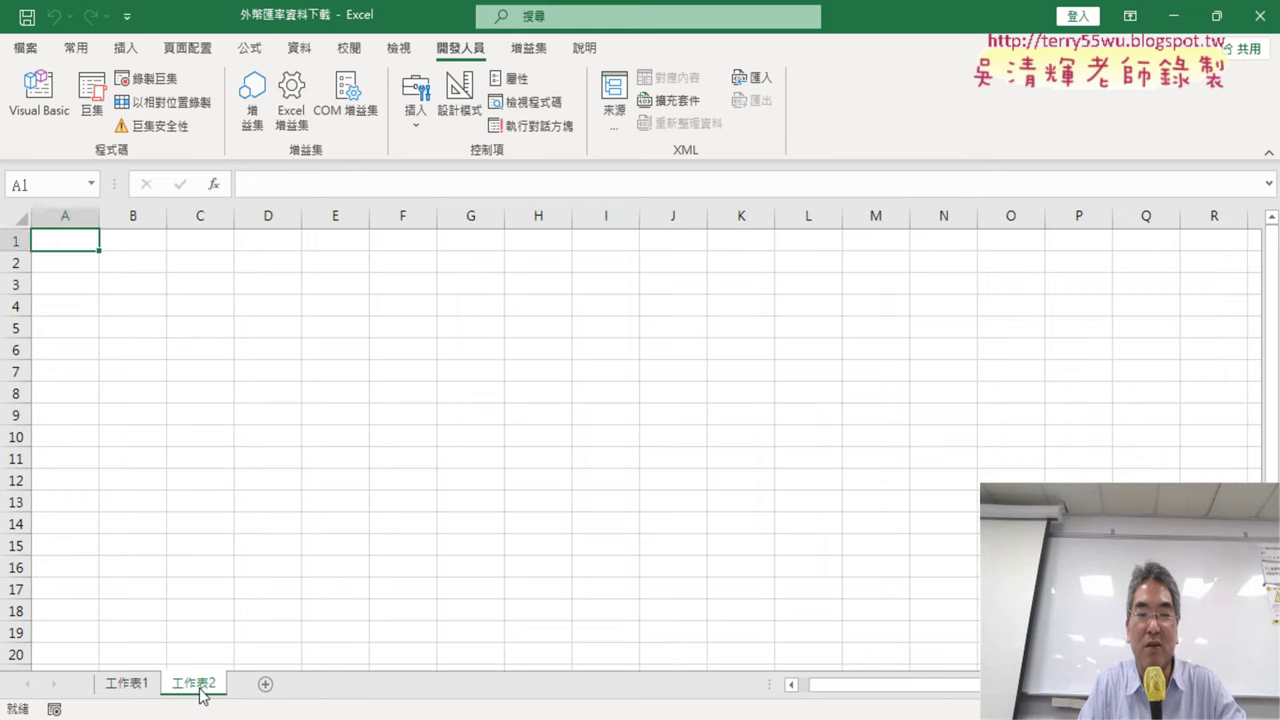
double_click(199, 690)
text(h)
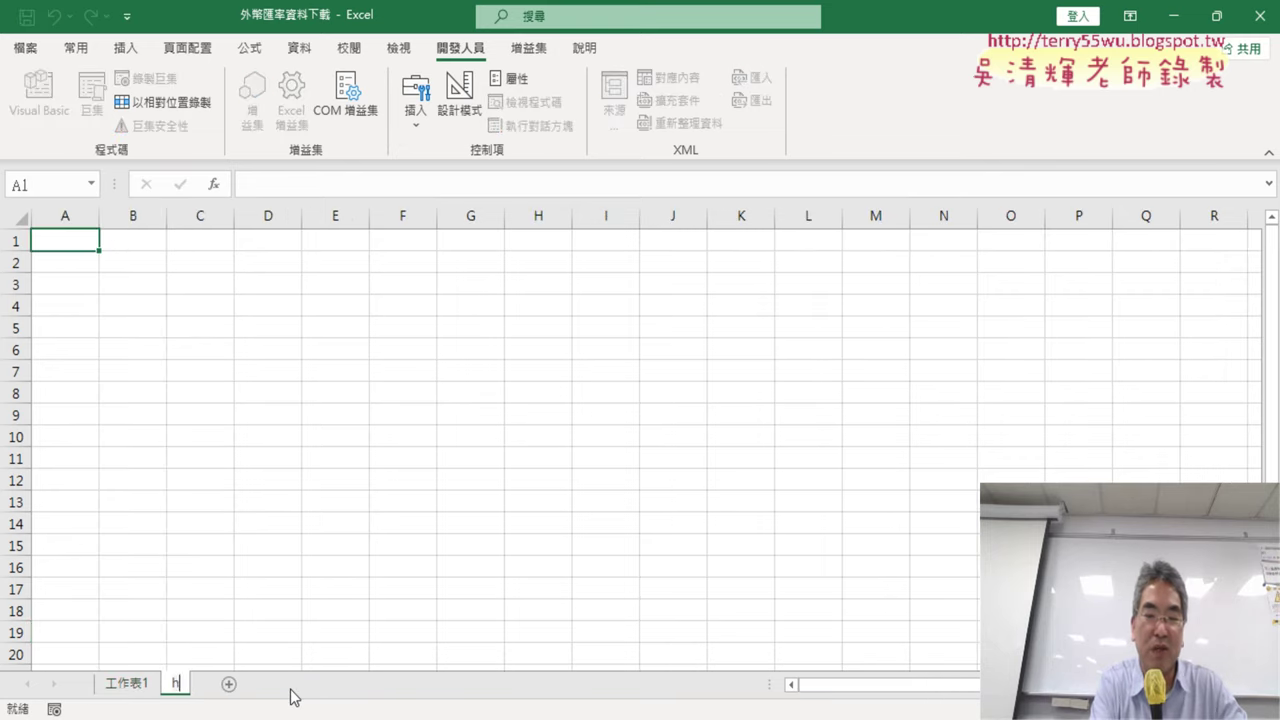
key(BackSpace)
text(ㄏㄨ)
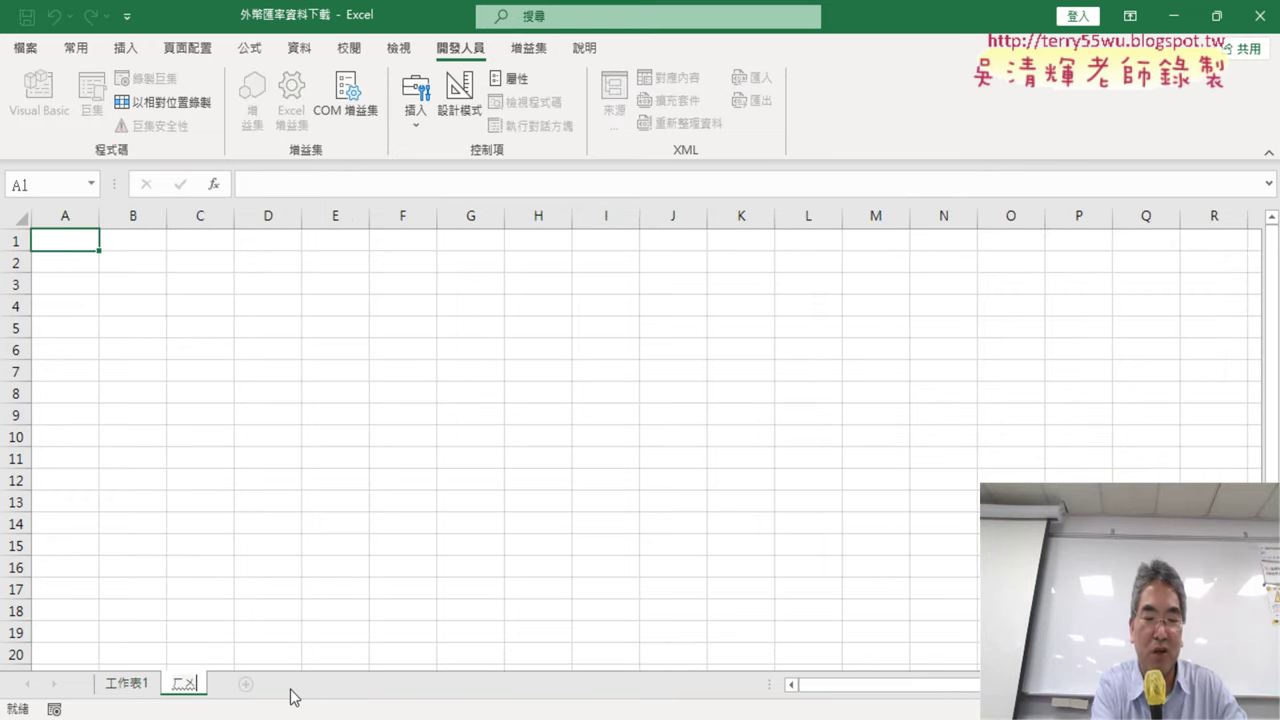
text(ㄟ4ㄌㄩ)
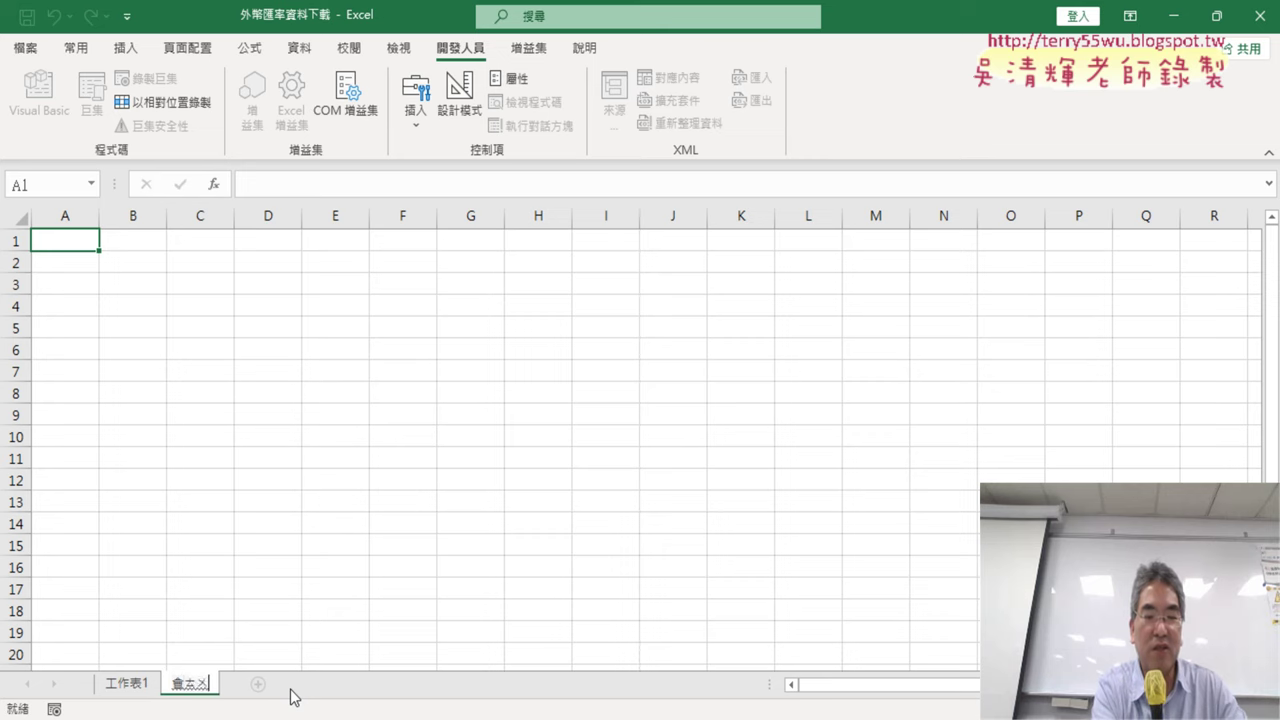
text(4)
key(Return)
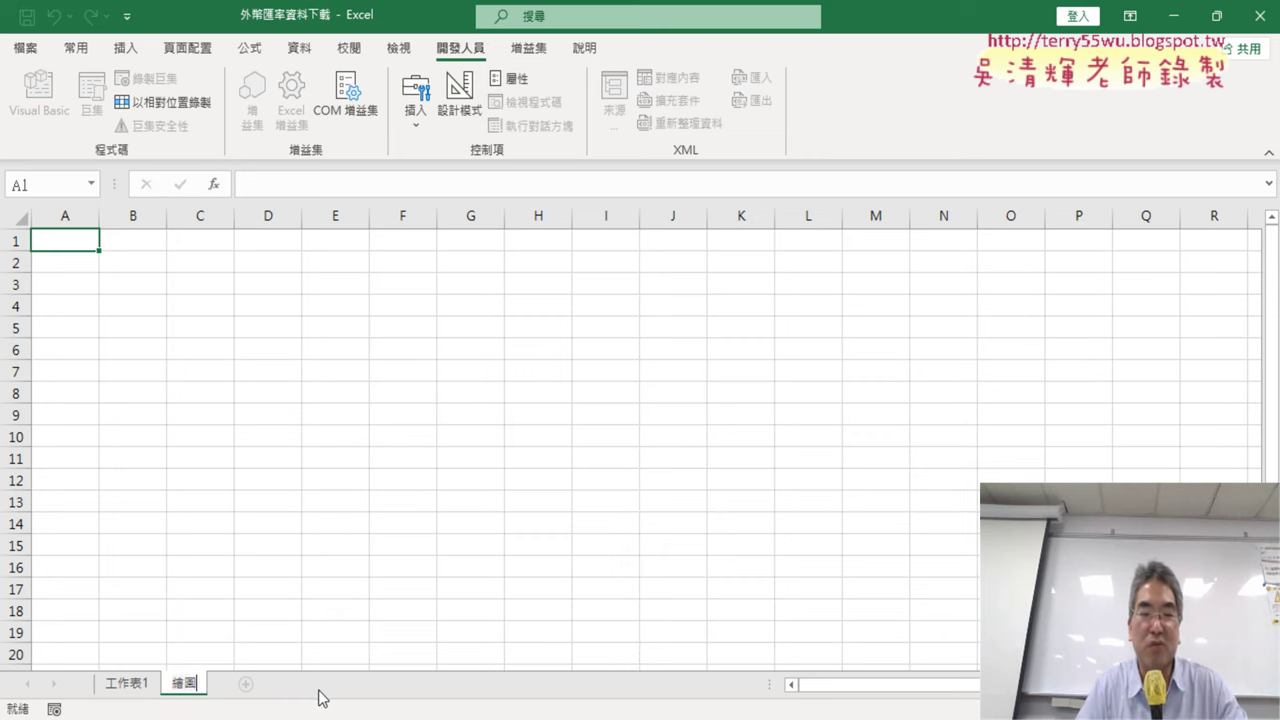
click(127, 687)
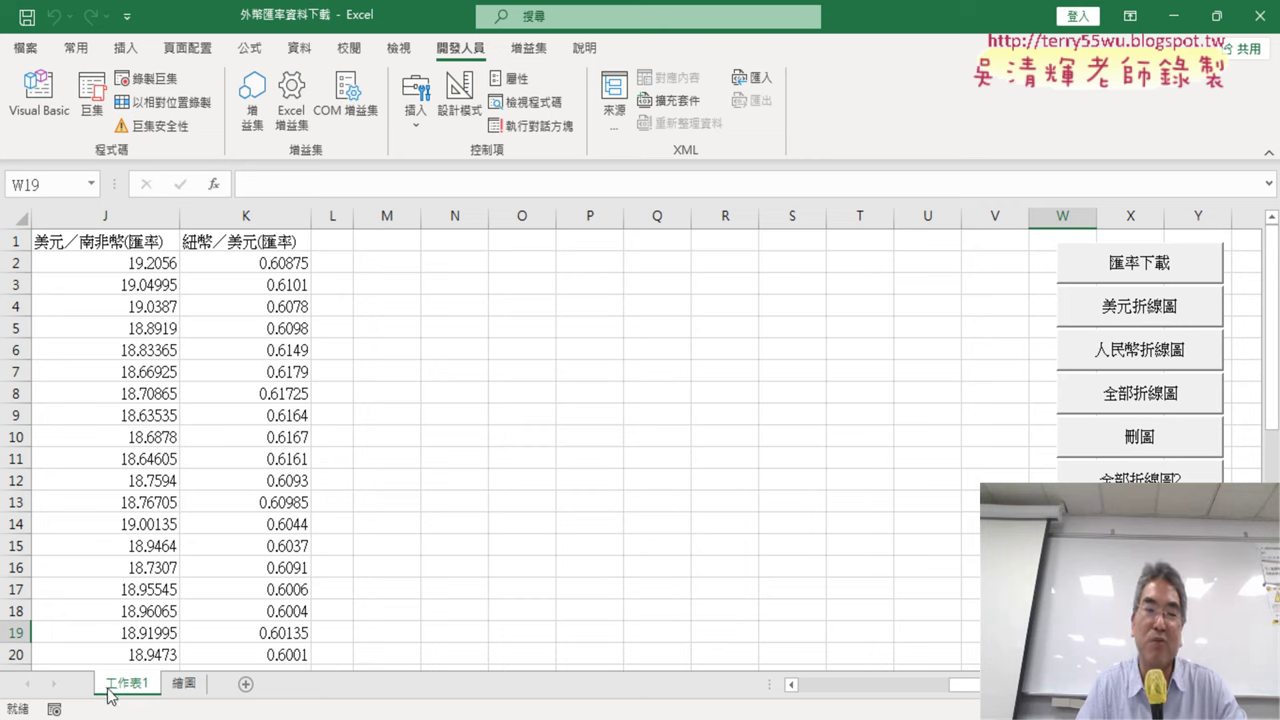
On the 繪圖 sheet, select columns A–J and a cell block to gauge chart size
click(183, 683)
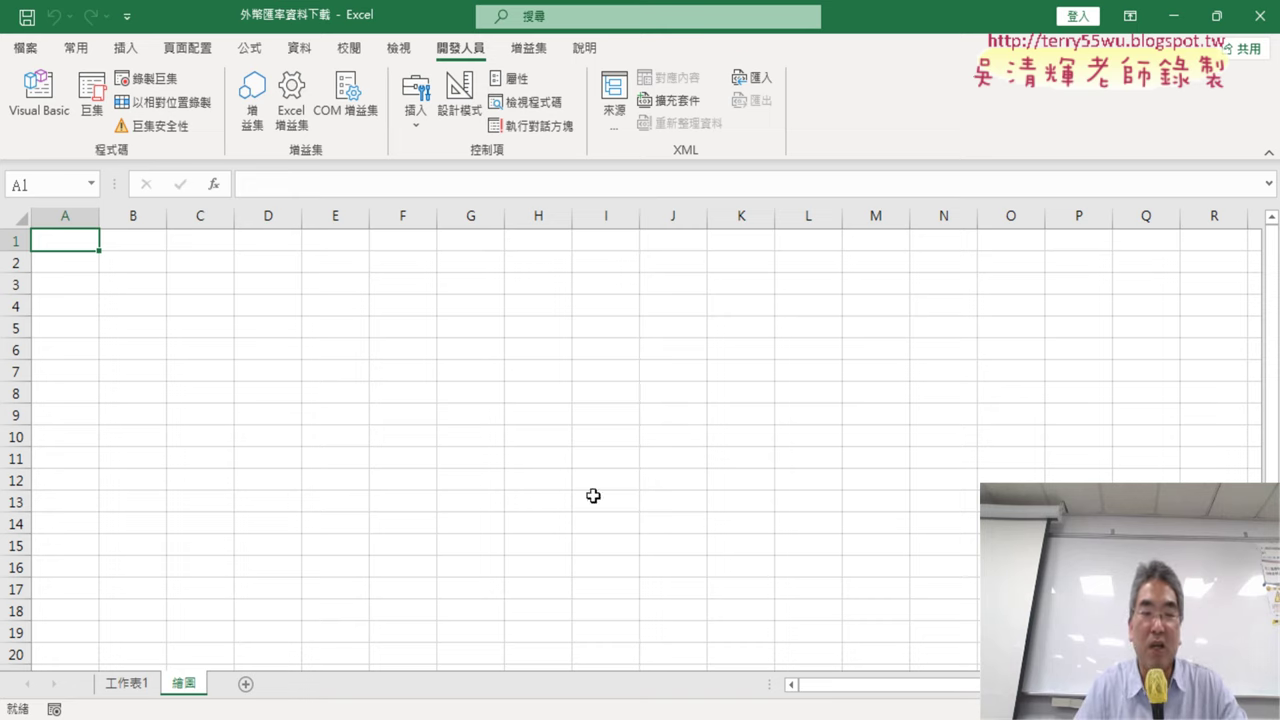
click(135, 686)
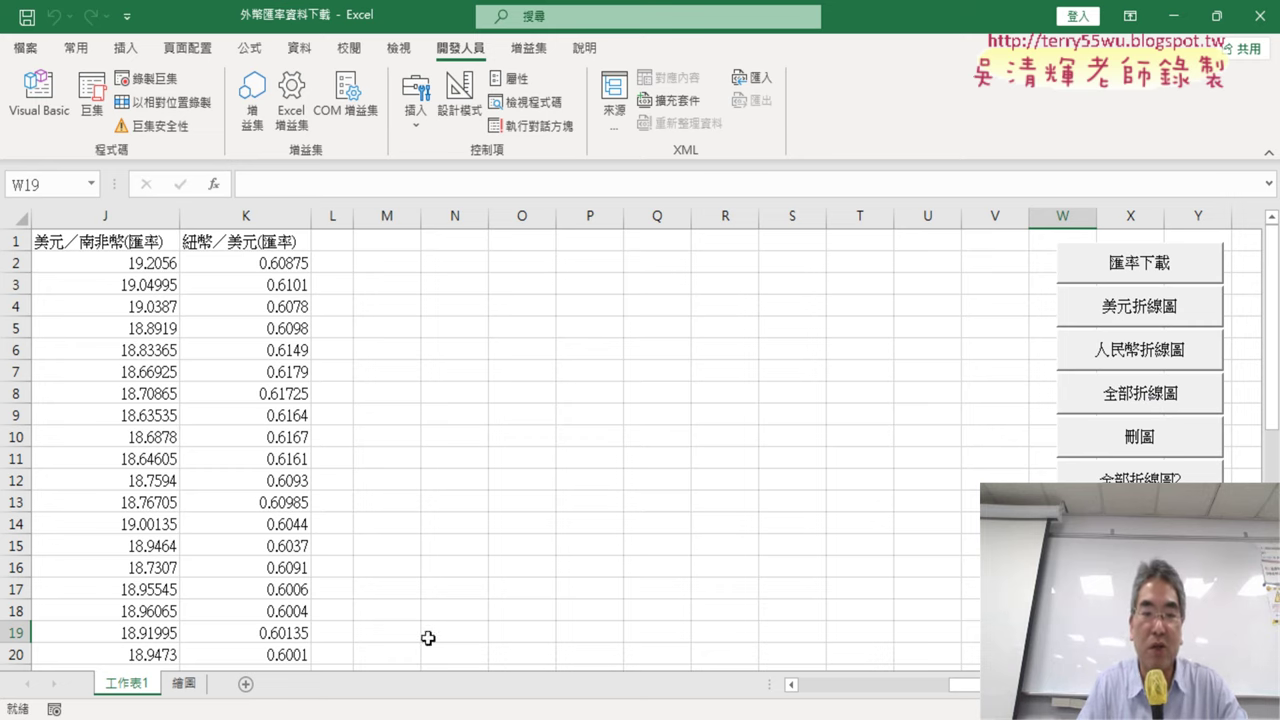
click(183, 684)
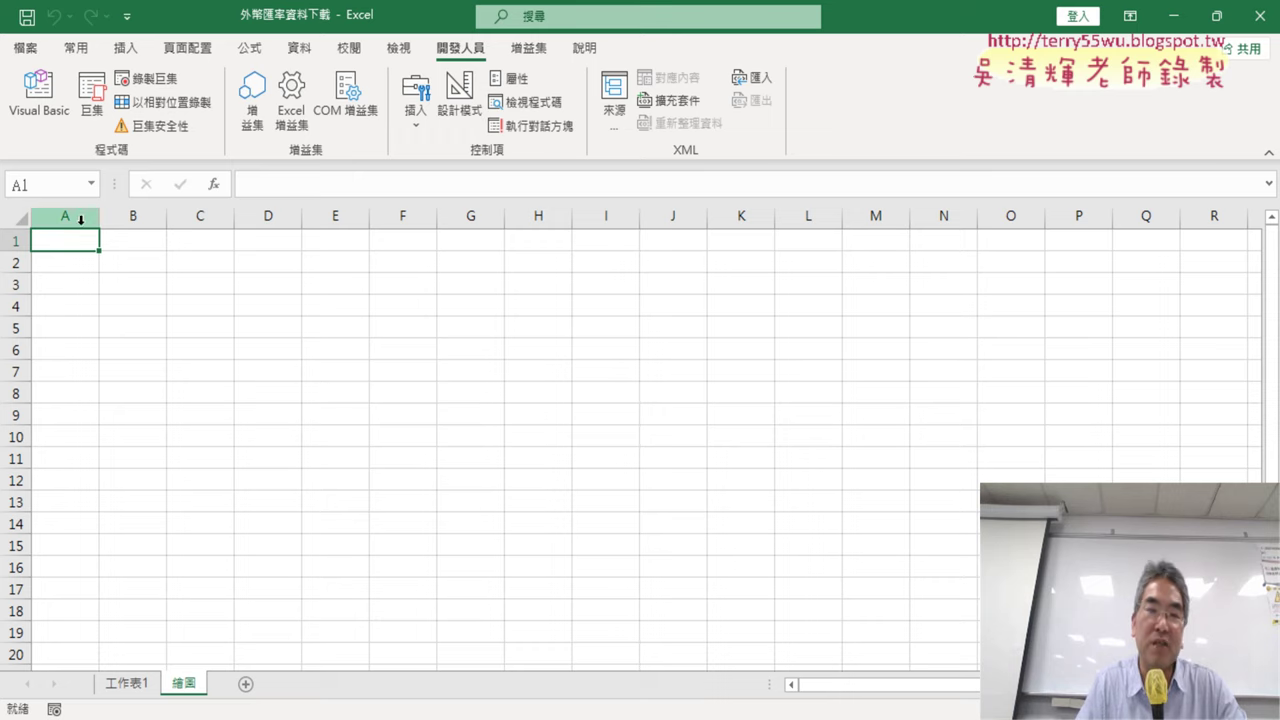
drag(80, 216, 760, 220)
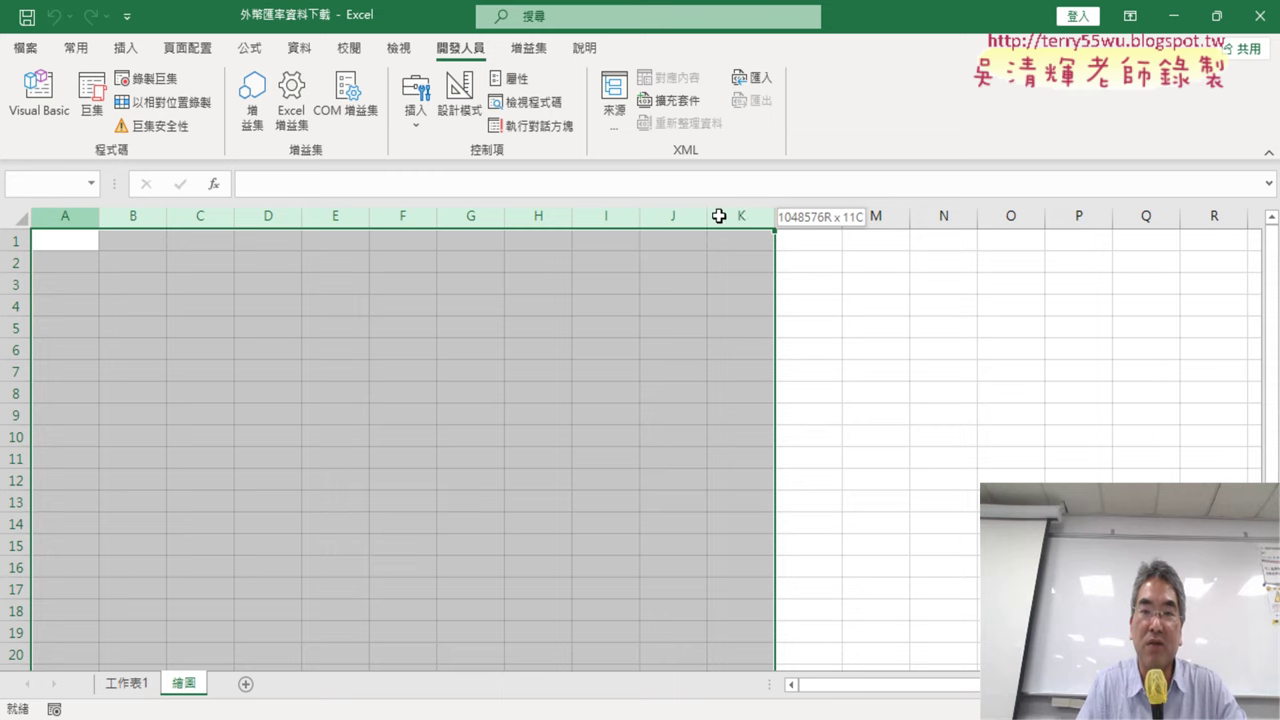
drag(760, 220, 698, 218)
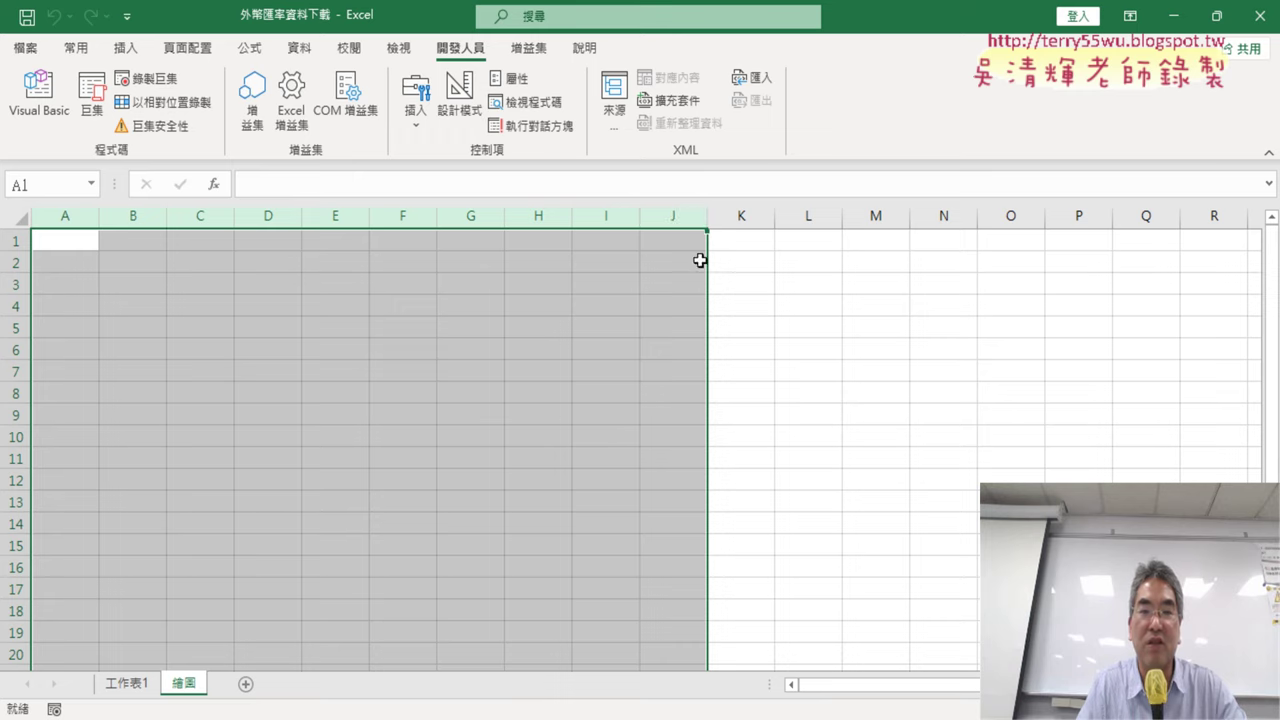
mouse_move(78, 246)
mouse_down()
mouse_move(118, 435)
mouse_move(687, 432)
mouse_move(380, 423)
mouse_move(344, 434)
mouse_up()
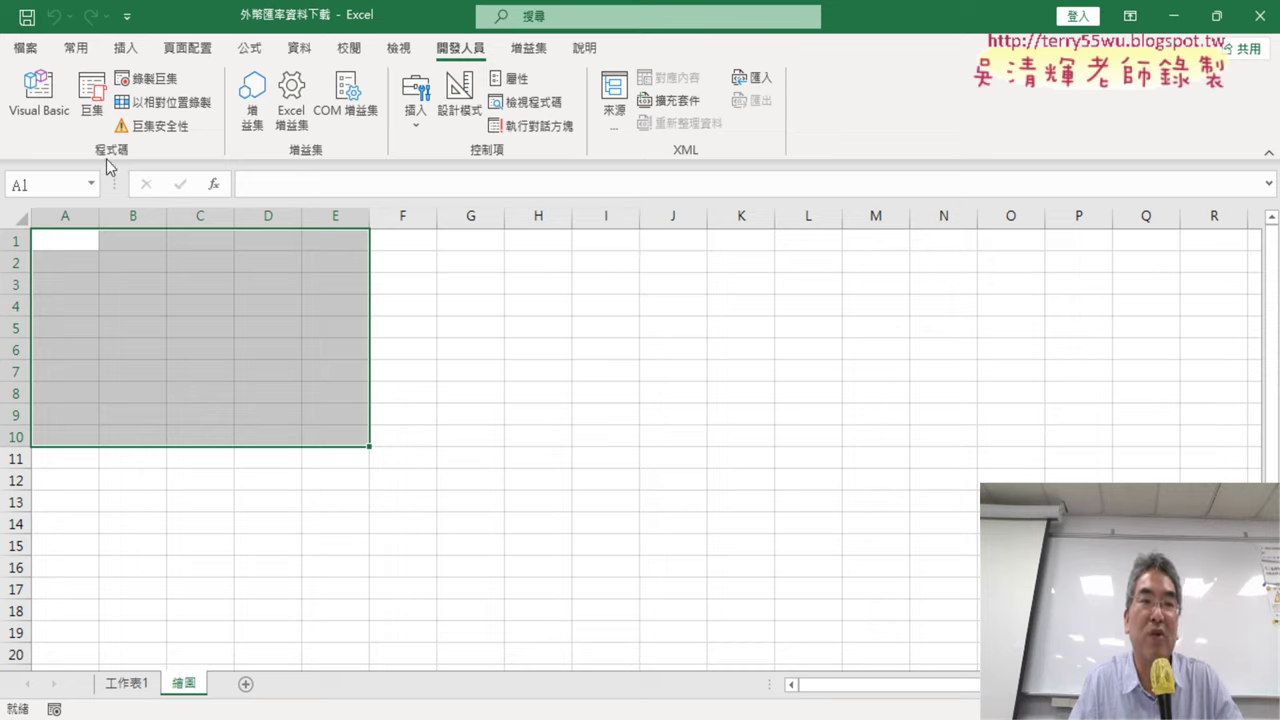
Open the VBA editor as a smaller window shifted left and scroll up the code
click(34, 118)
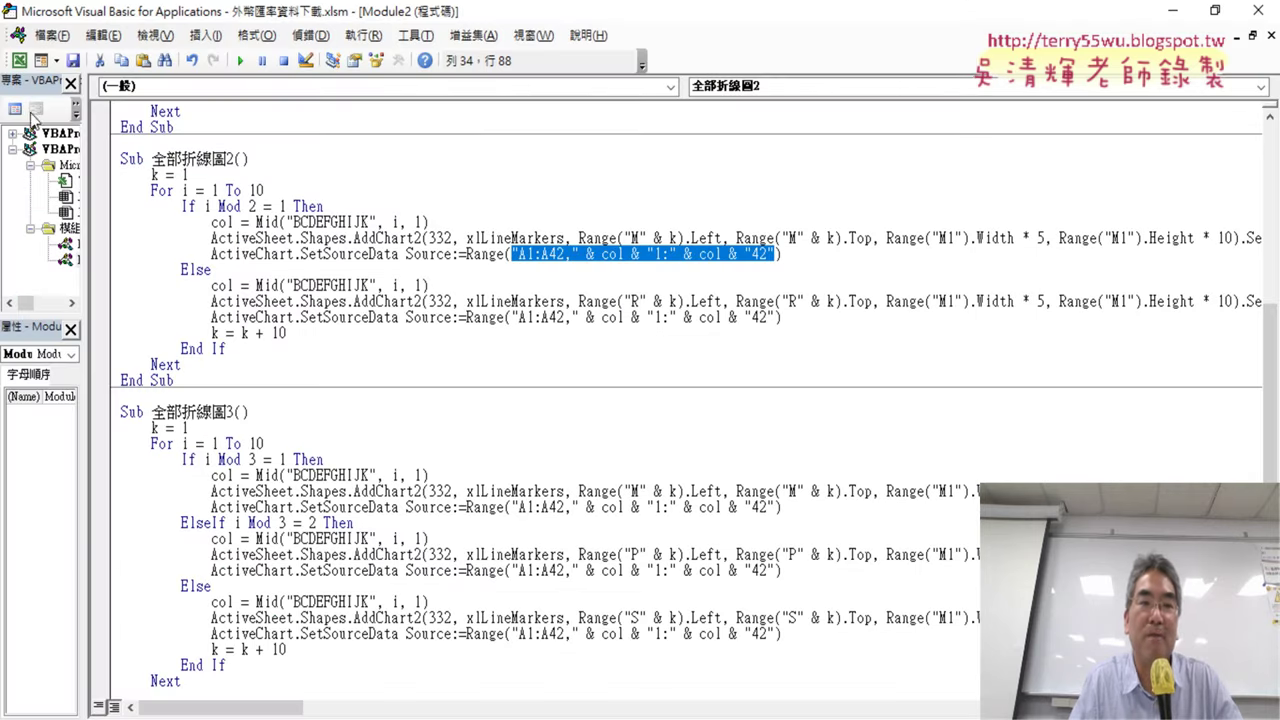
double_click(470, 12)
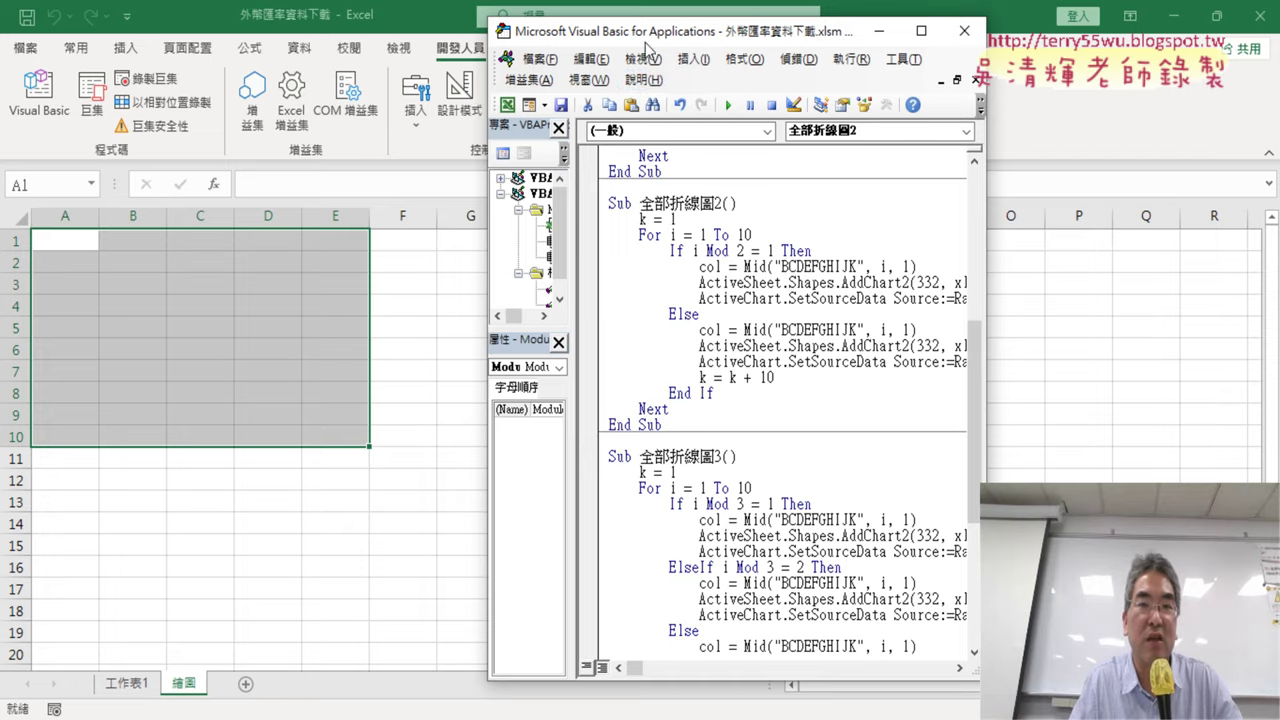
drag(650, 30, 513, 31)
drag(850, 229, 1268, 230)
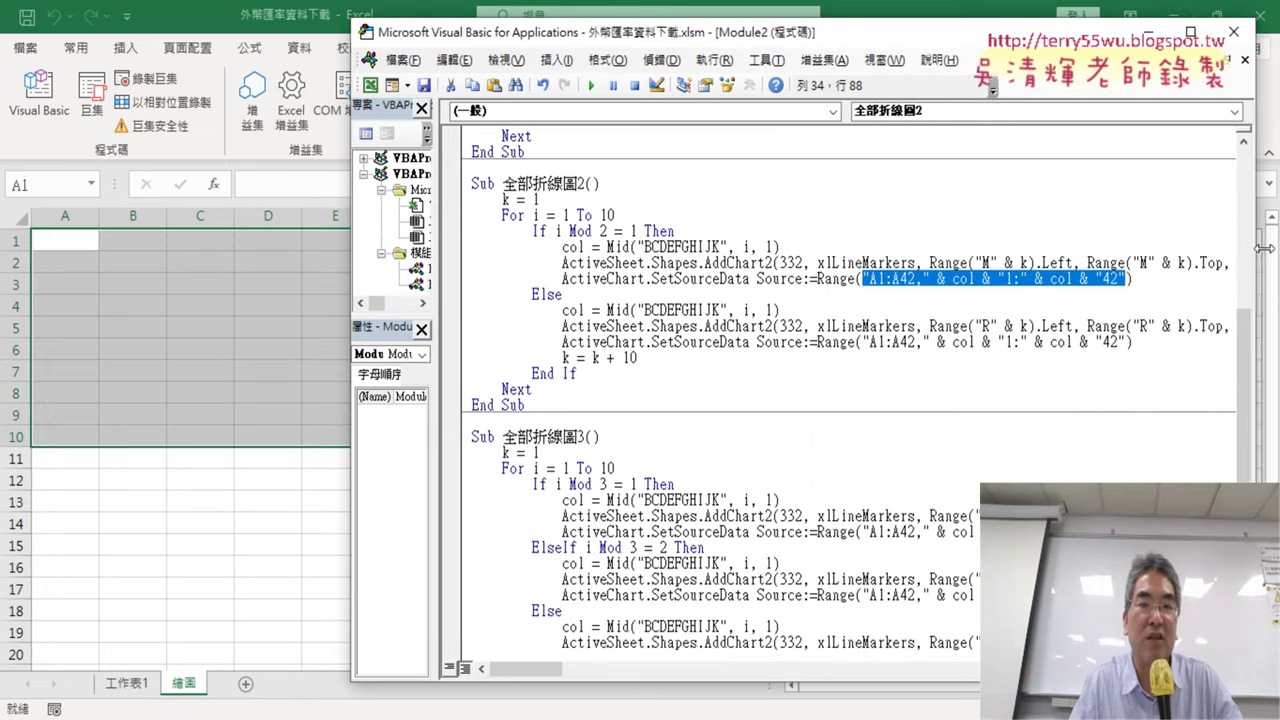
scroll(1000, 330, up, 1)
scroll(1000, 330, up, 2)
scroll(940, 330, up, 2)
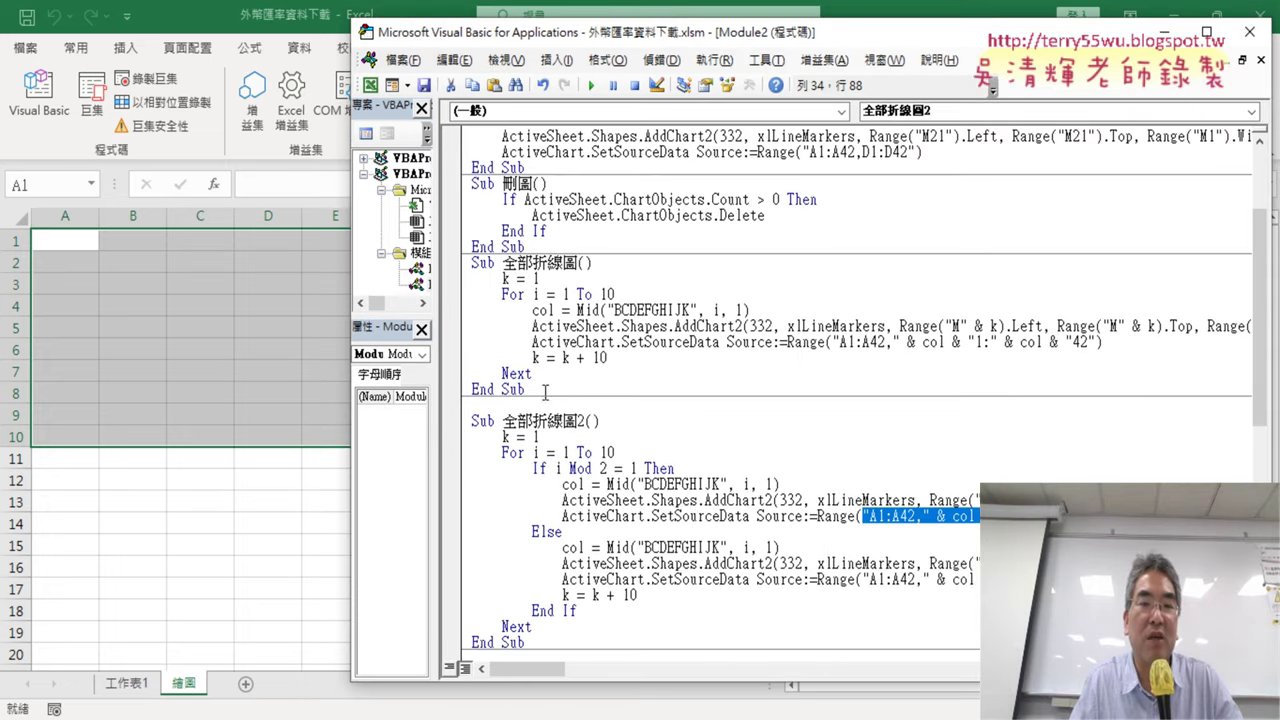
Copy the 全部折線圖 macro, paste it below the original, and add _ to its name
drag(545, 390, 443, 262)
right_click(566, 292)
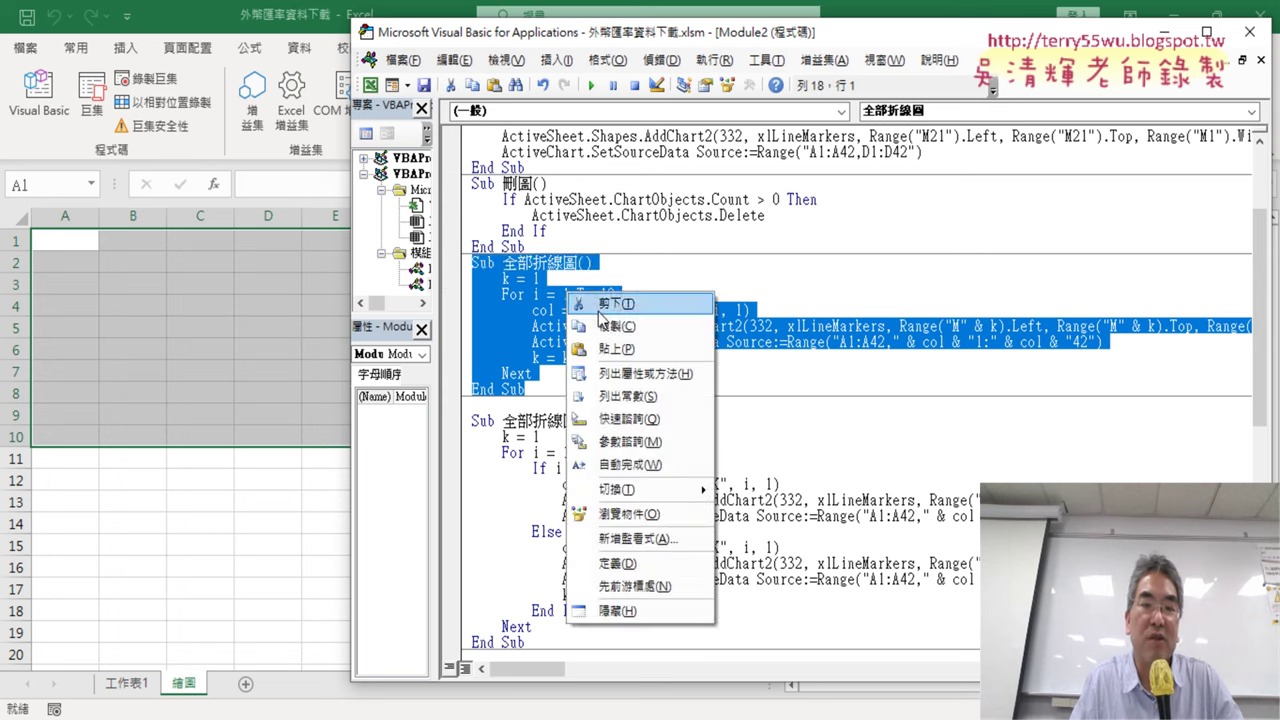
click(628, 328)
click(491, 404)
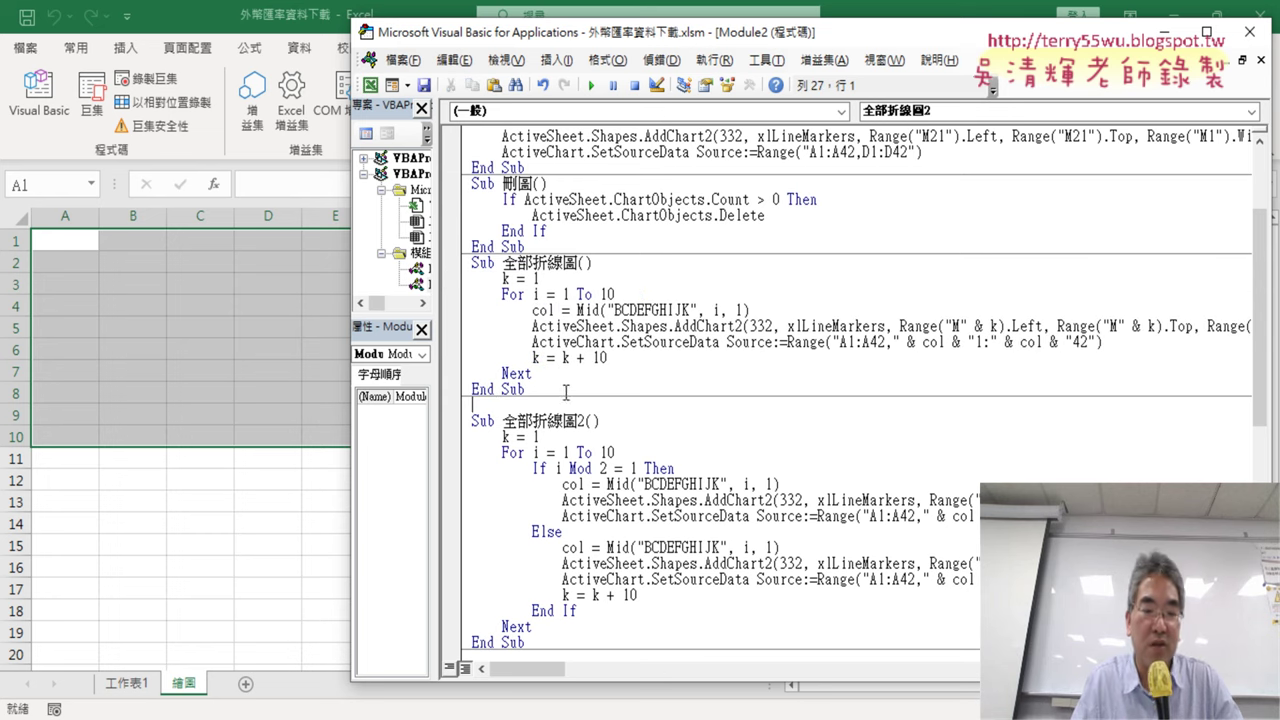
key(ctrl+v)
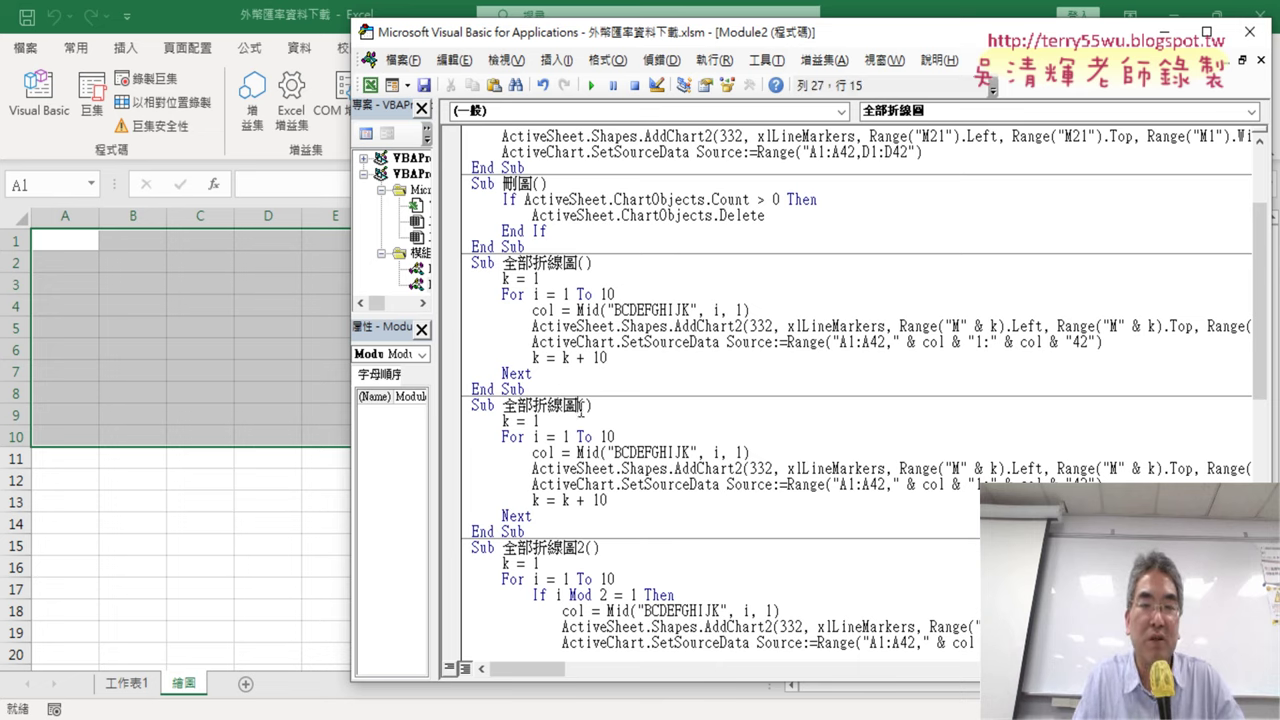
text(_)
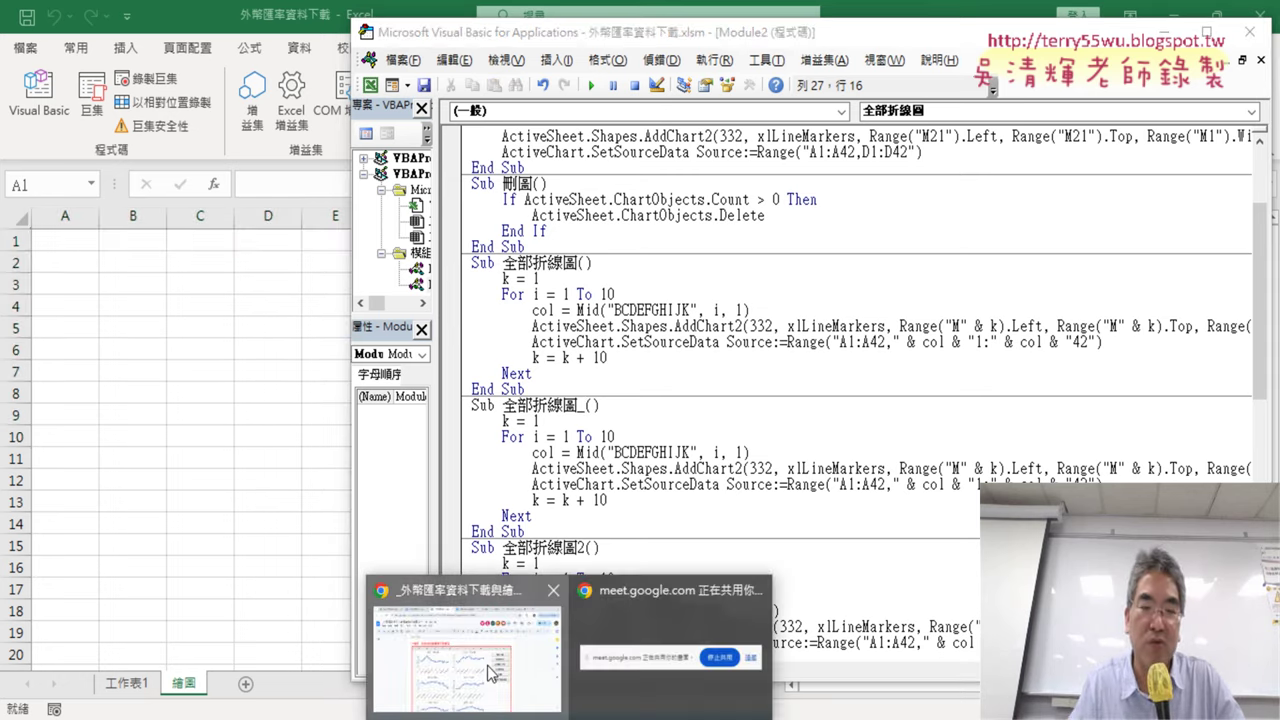
click(494, 655)
scroll(600, 513, down, 4)
scroll(600, 514, down, 3)
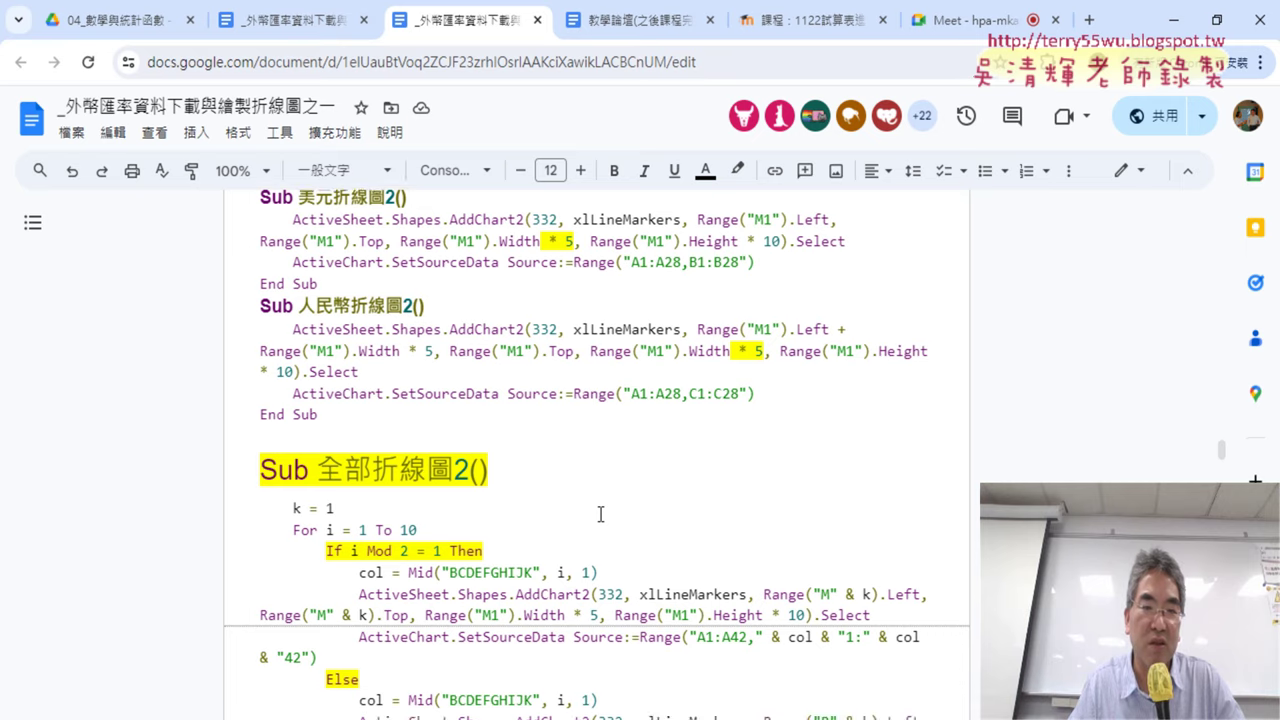
scroll(600, 514, down, 2)
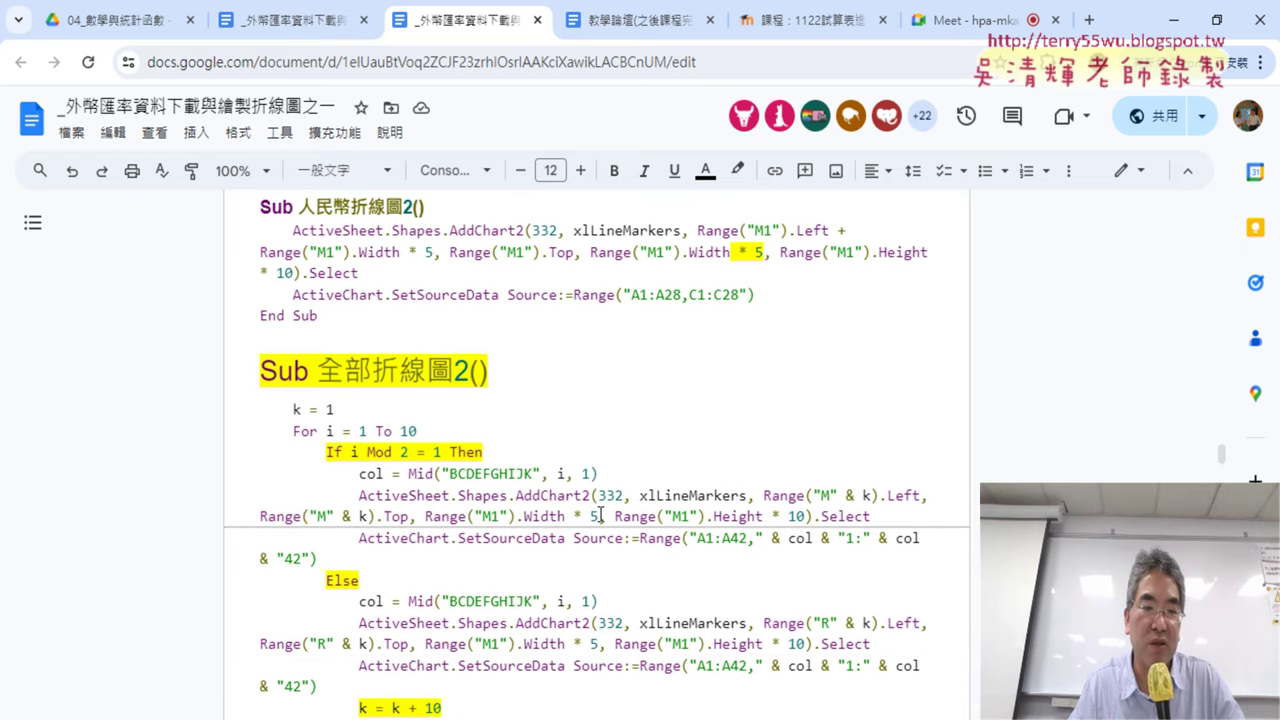
scroll(600, 514, down, 4)
scroll(600, 514, down, 3)
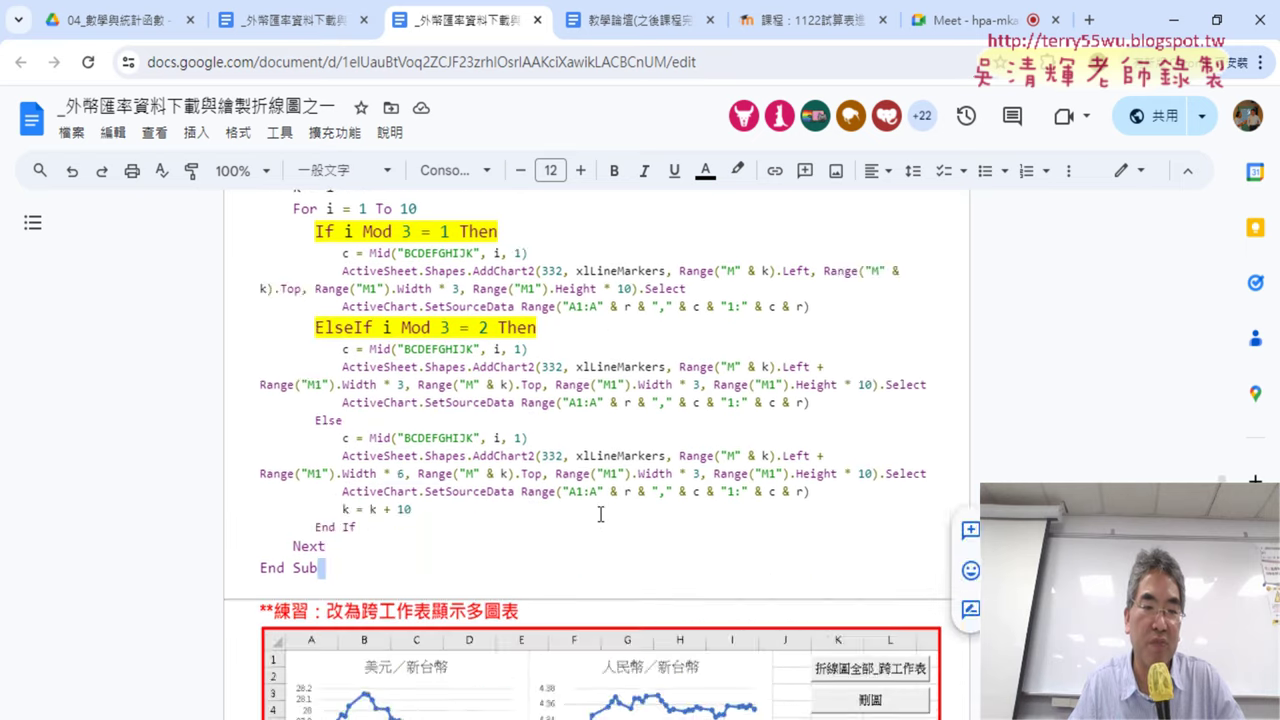
scroll(600, 514, down, 3)
scroll(577, 415, down, 1)
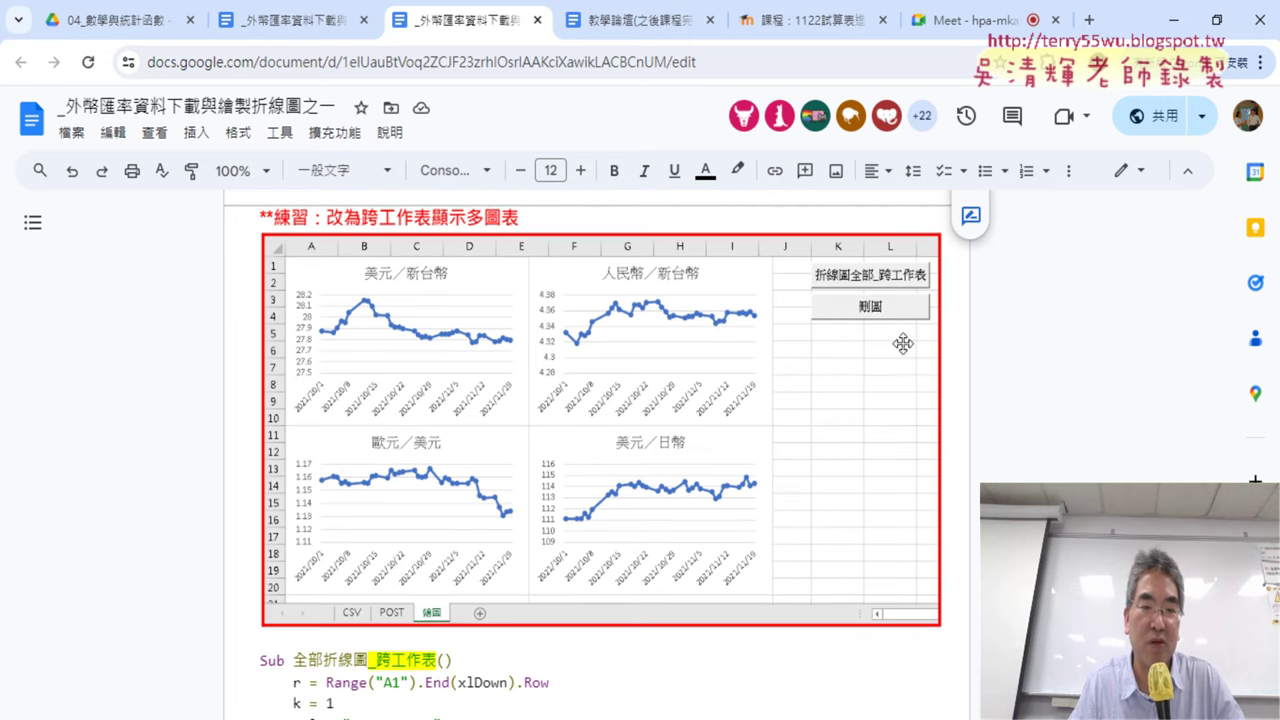
scroll(587, 610, down, 2)
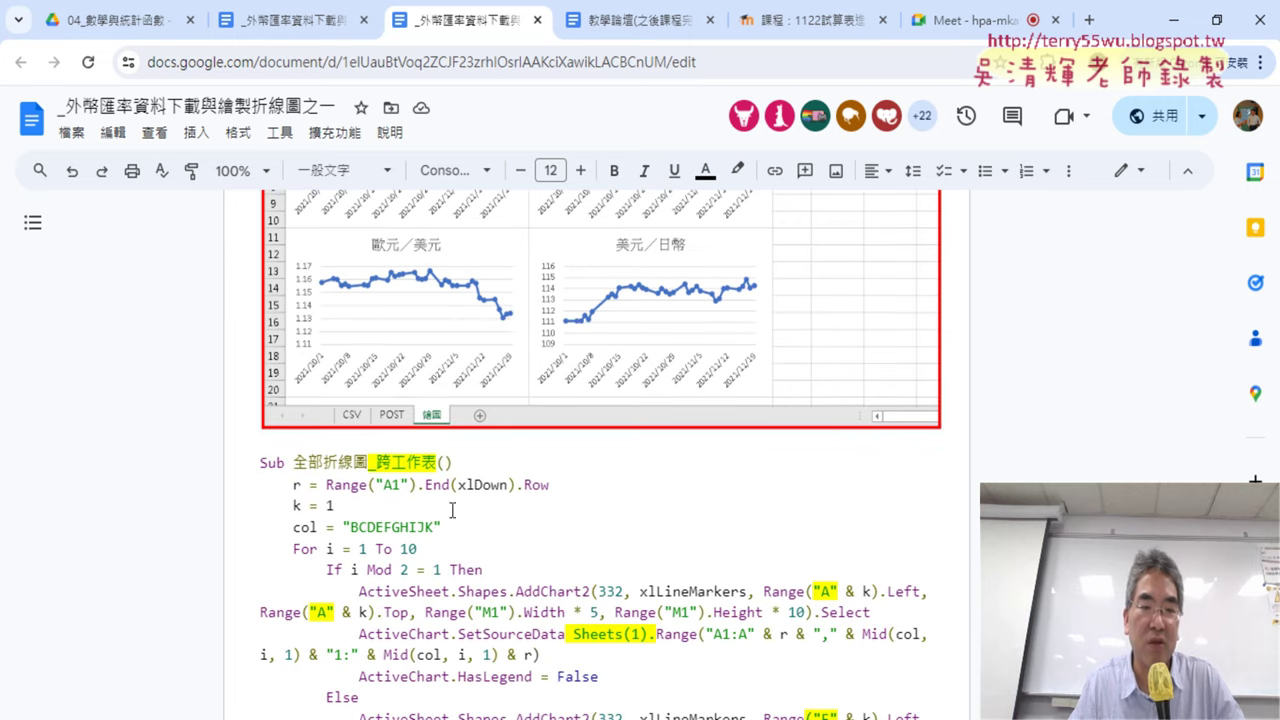
click(391, 463)
drag(370, 463, 436, 463)
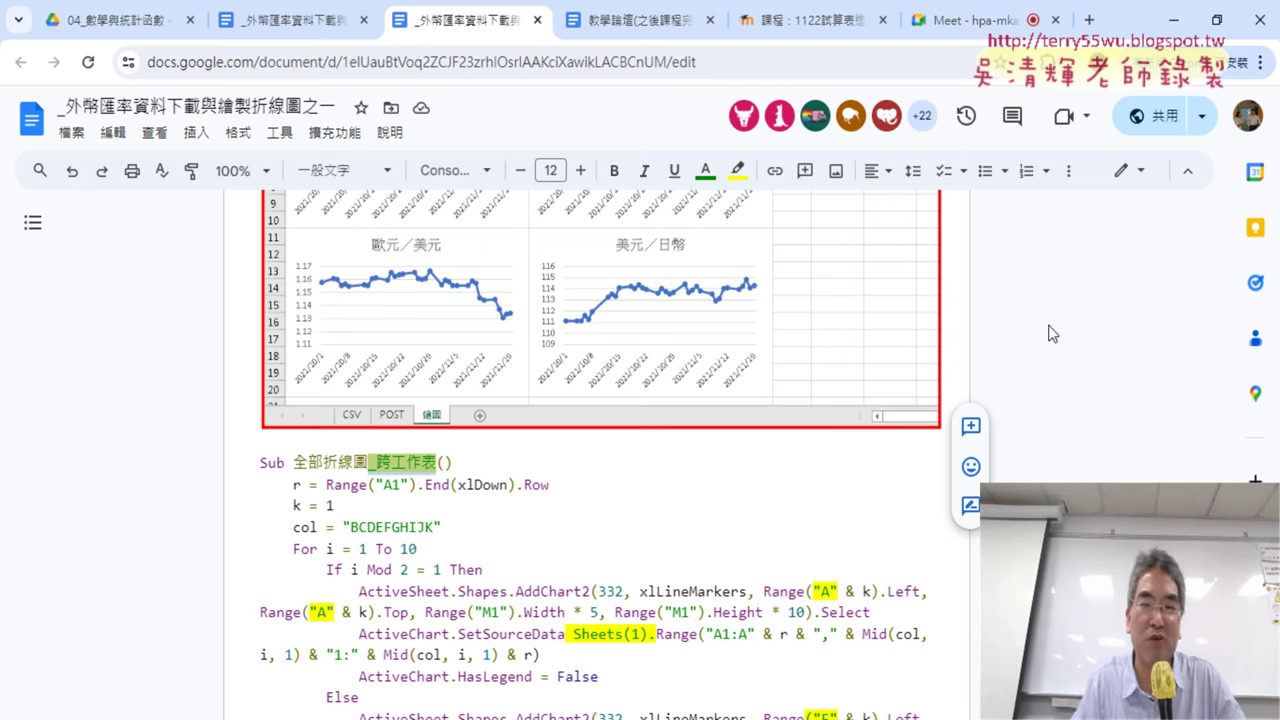
click(1174, 20)
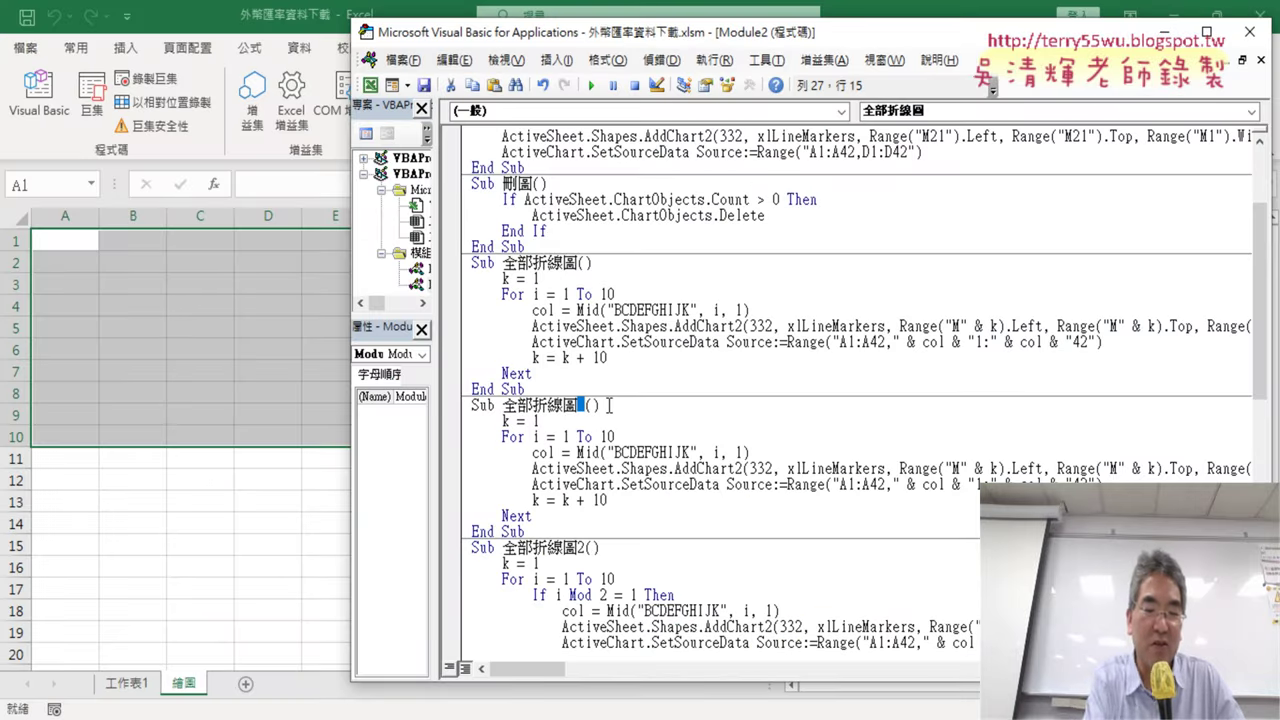
Append 跨工作表 to the copied macro's name, making it 全部折線圖_跨工作表
text(跨工作表)
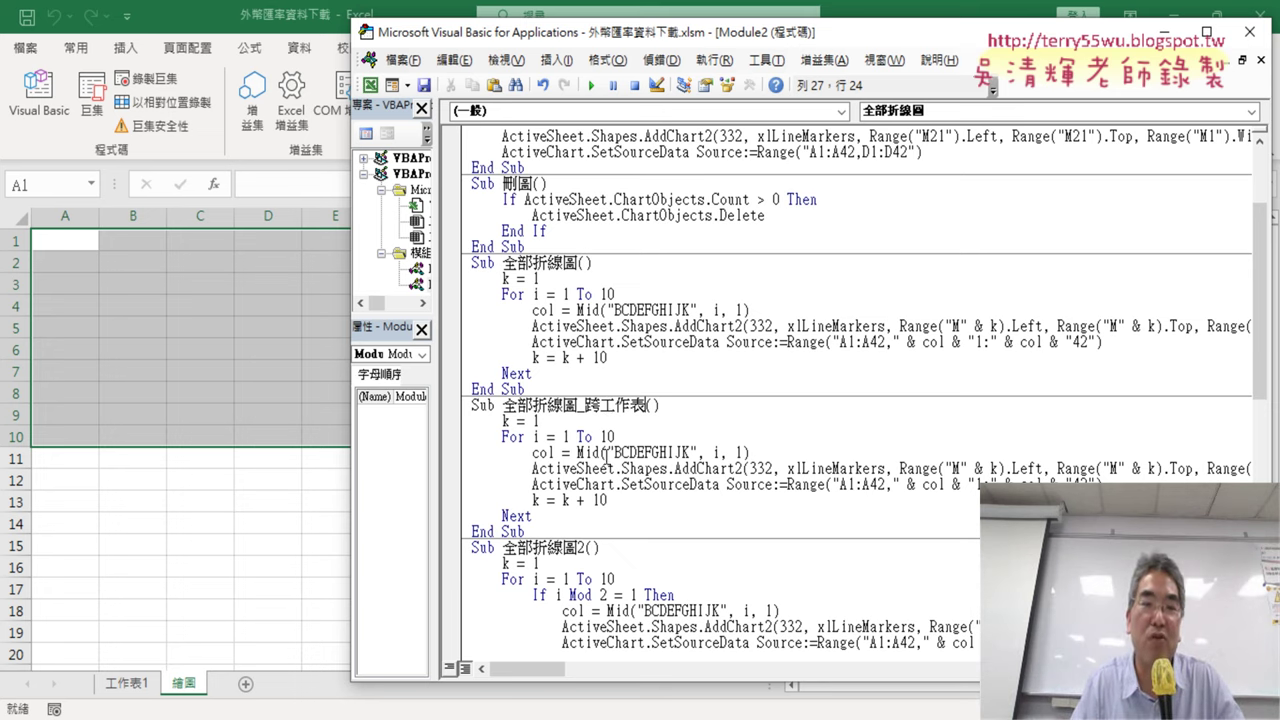
drag(1073, 33, 991, 33)
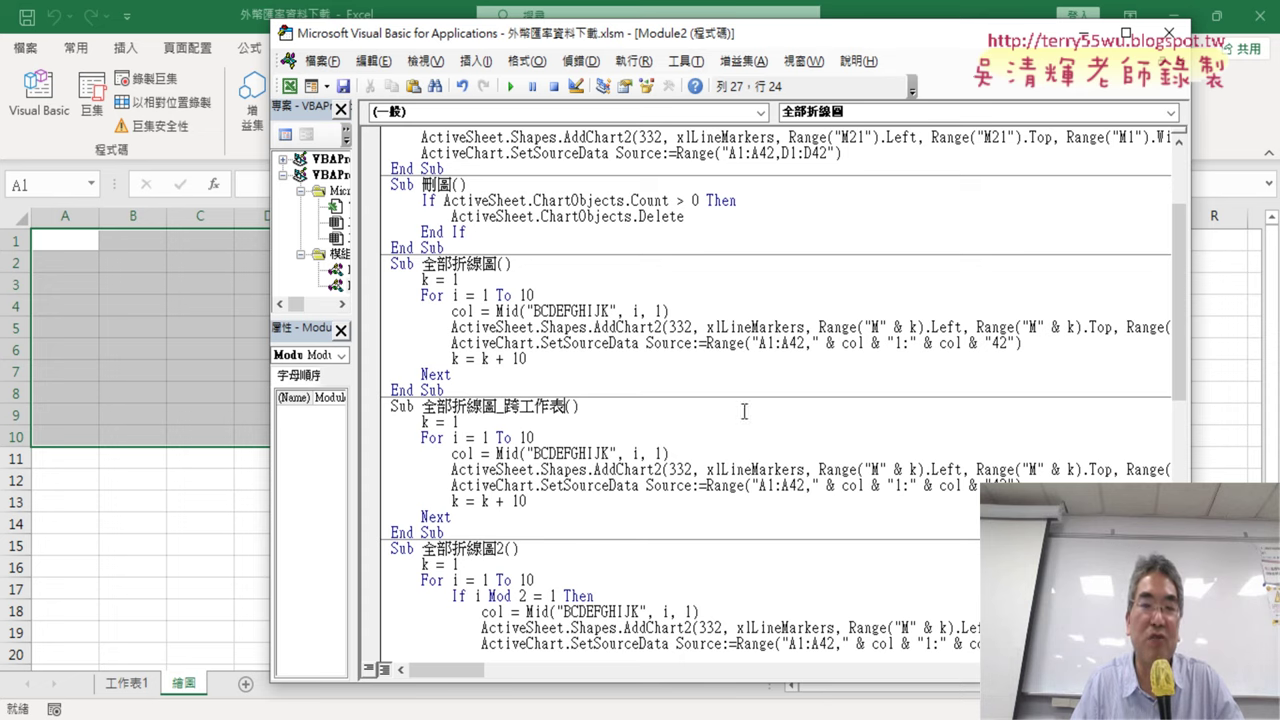
scroll(745, 409, down, 1)
Locate the SetSourceData Range argument in the copied macro and place the cursor before Range
scroll(763, 390, down, 2)
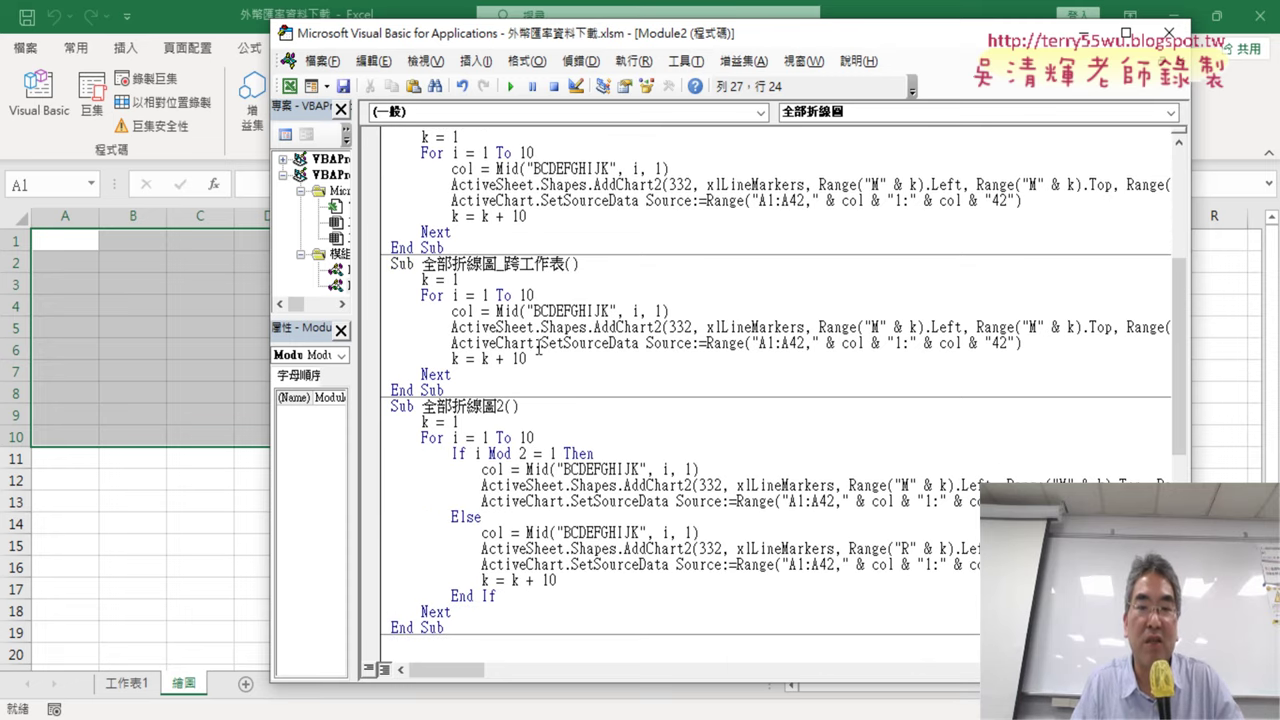
drag(541, 344, 641, 343)
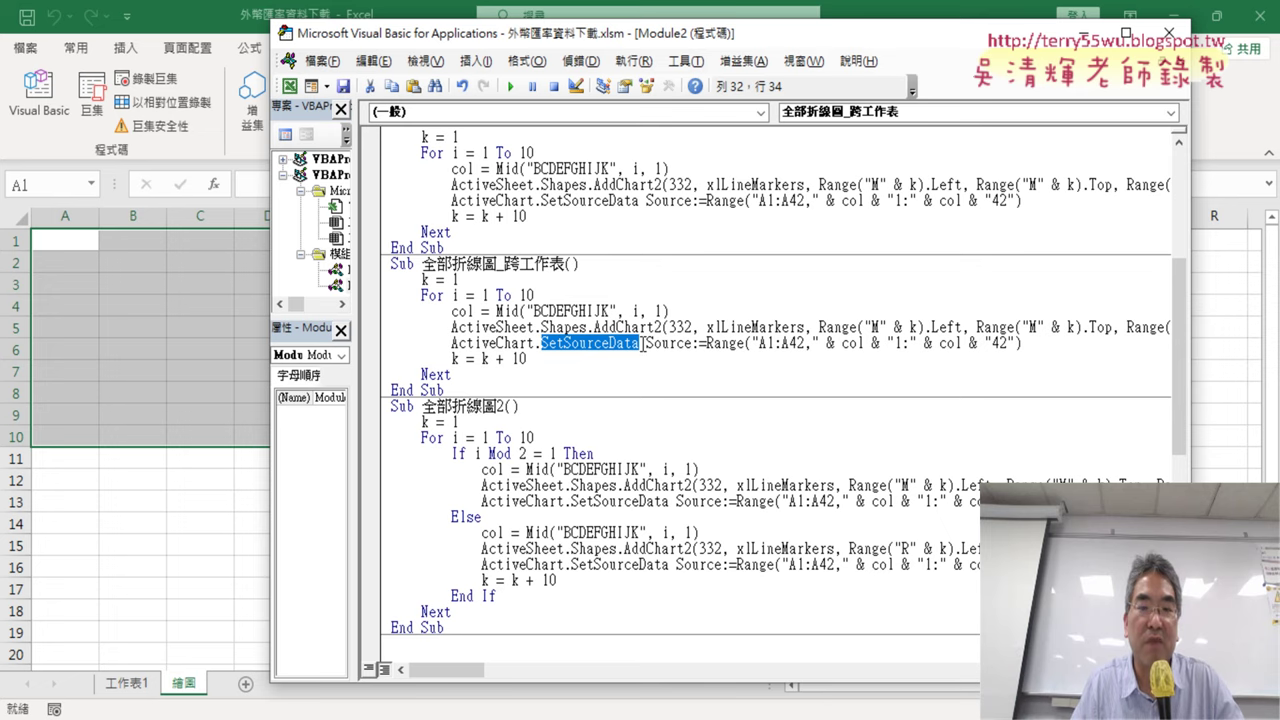
click(741, 344)
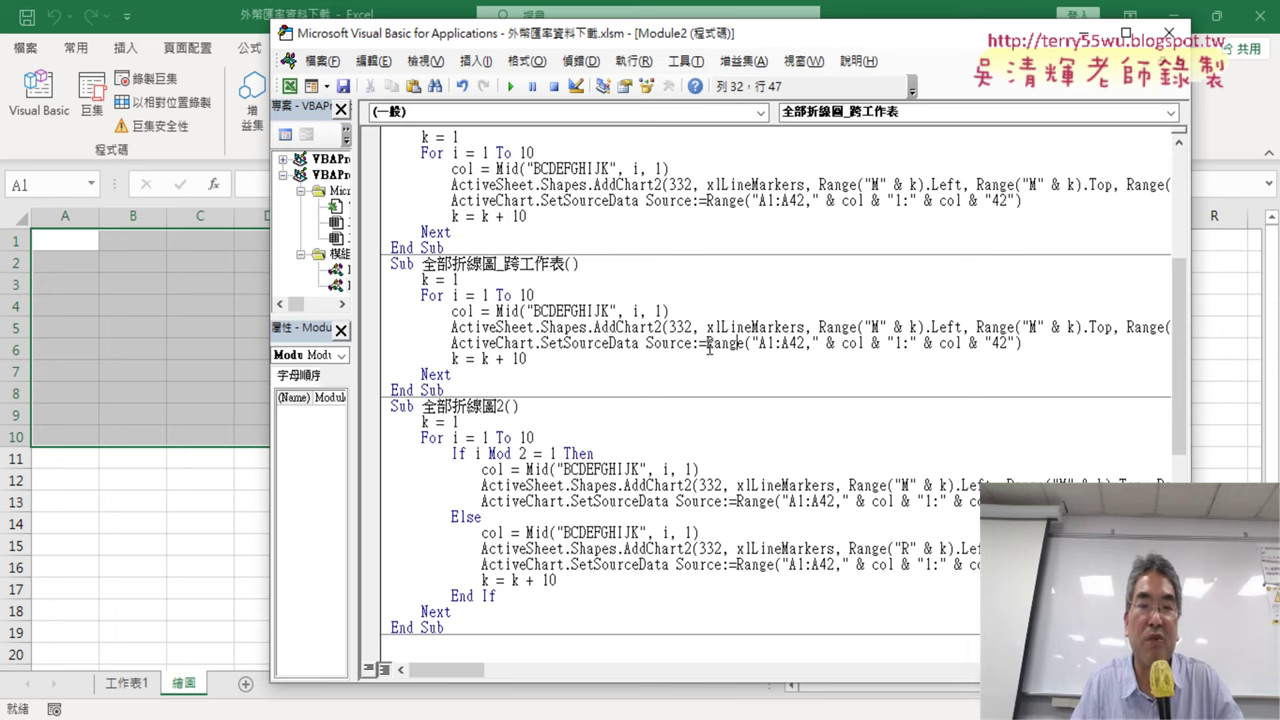
drag(707, 344, 1021, 344)
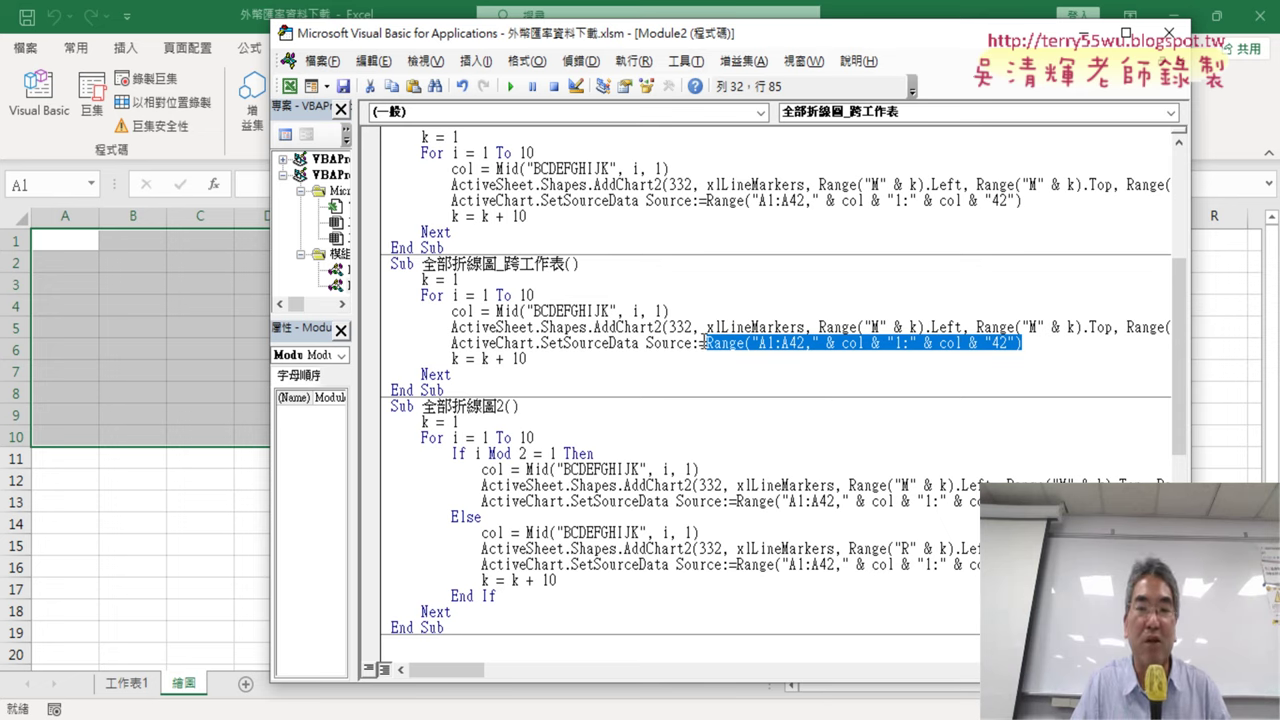
click(797, 355)
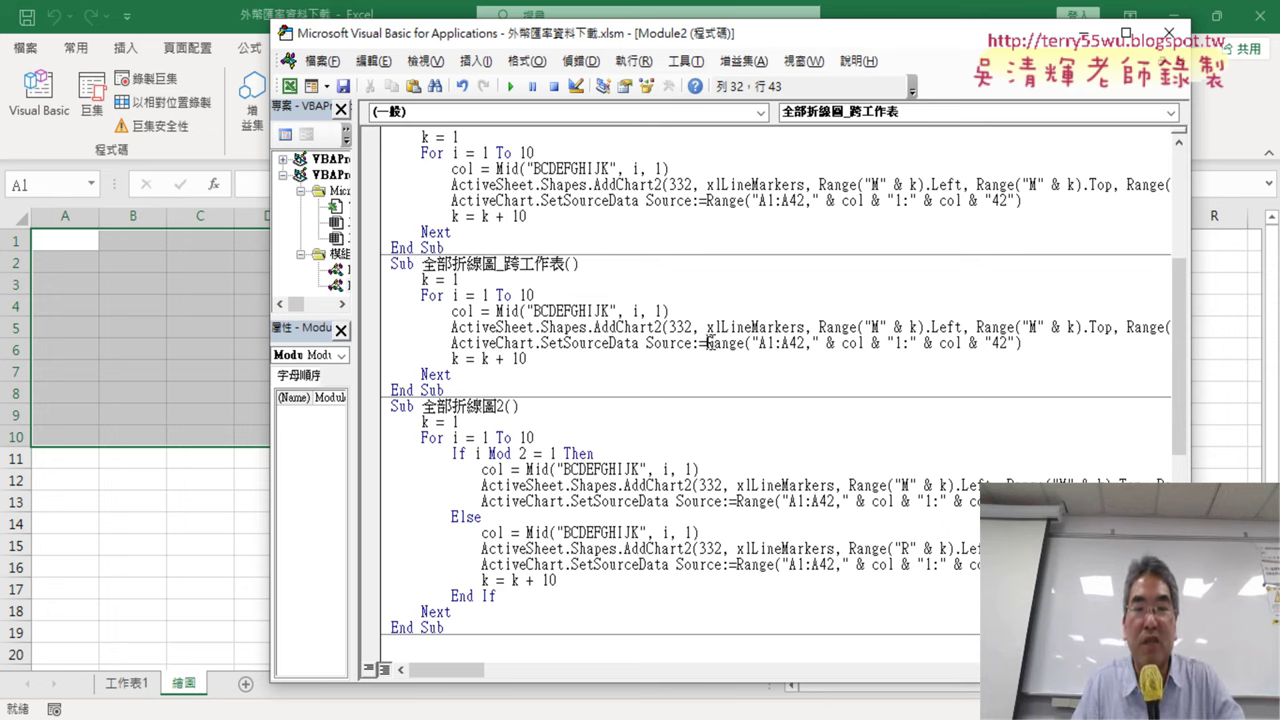
drag(708, 343, 751, 343)
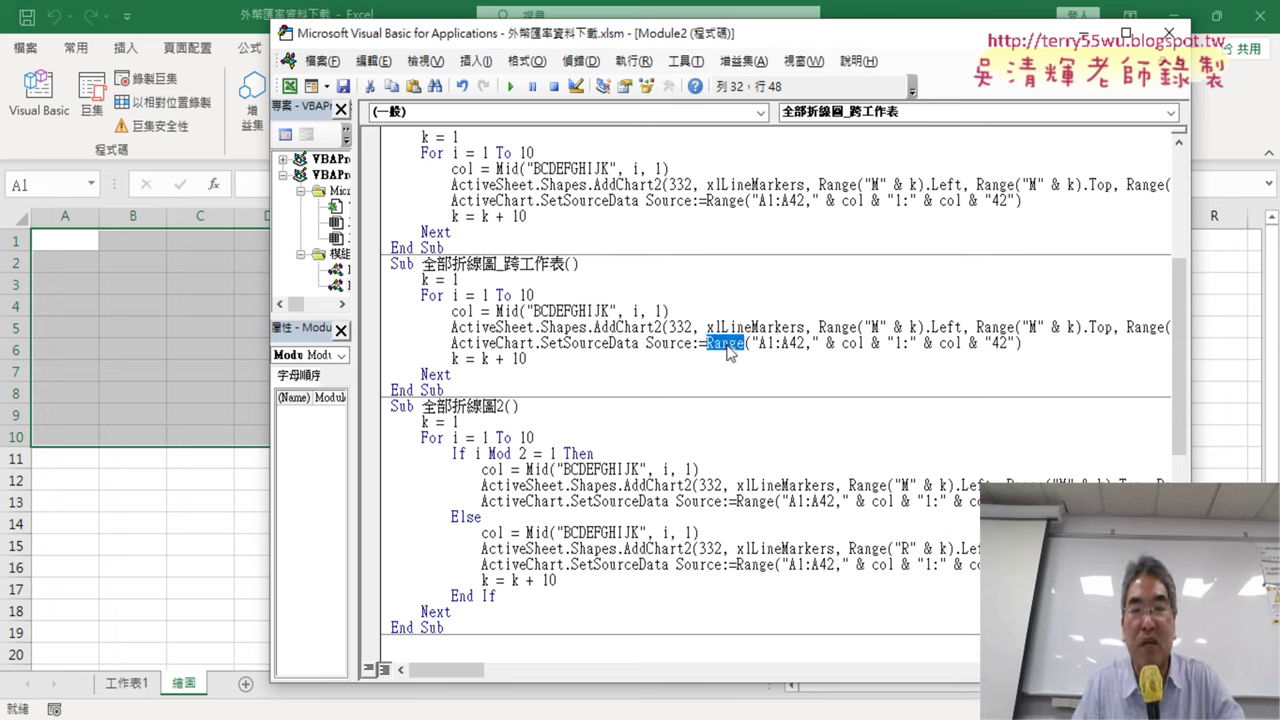
key(Left)
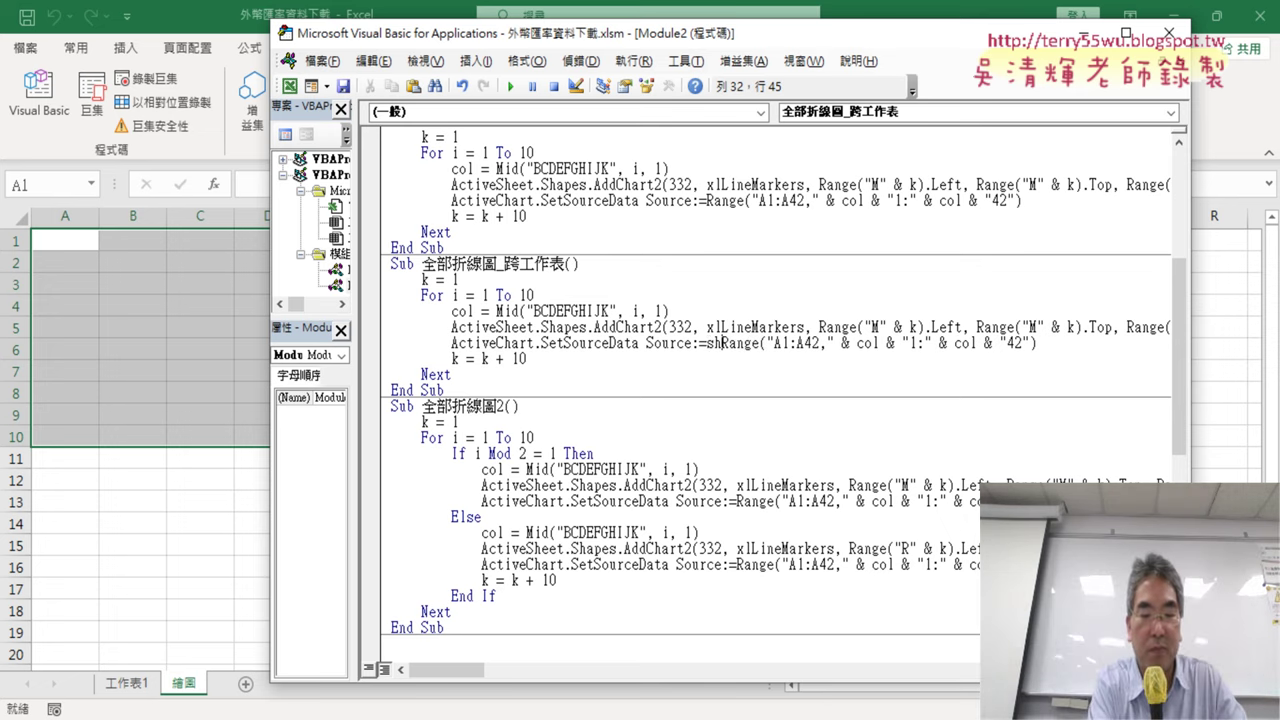
Insert Sheets(1). before Range so the chart data comes from the first sheet
text(sheets)
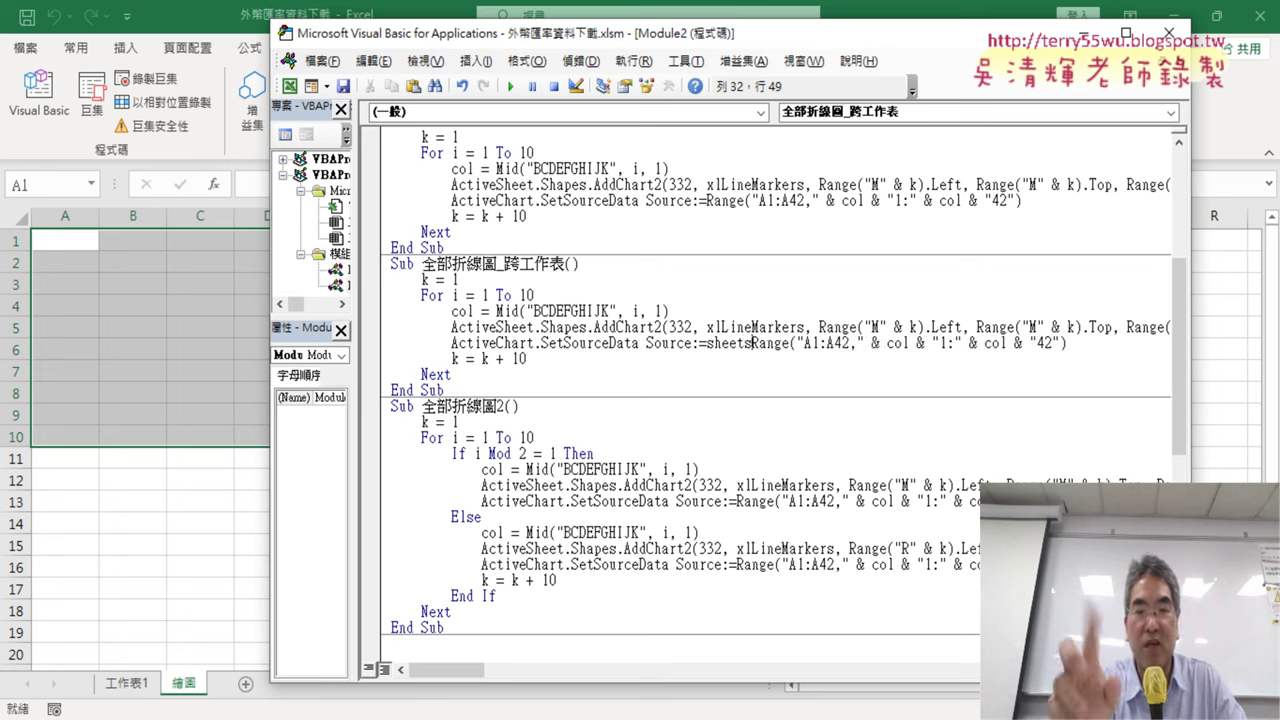
text(()
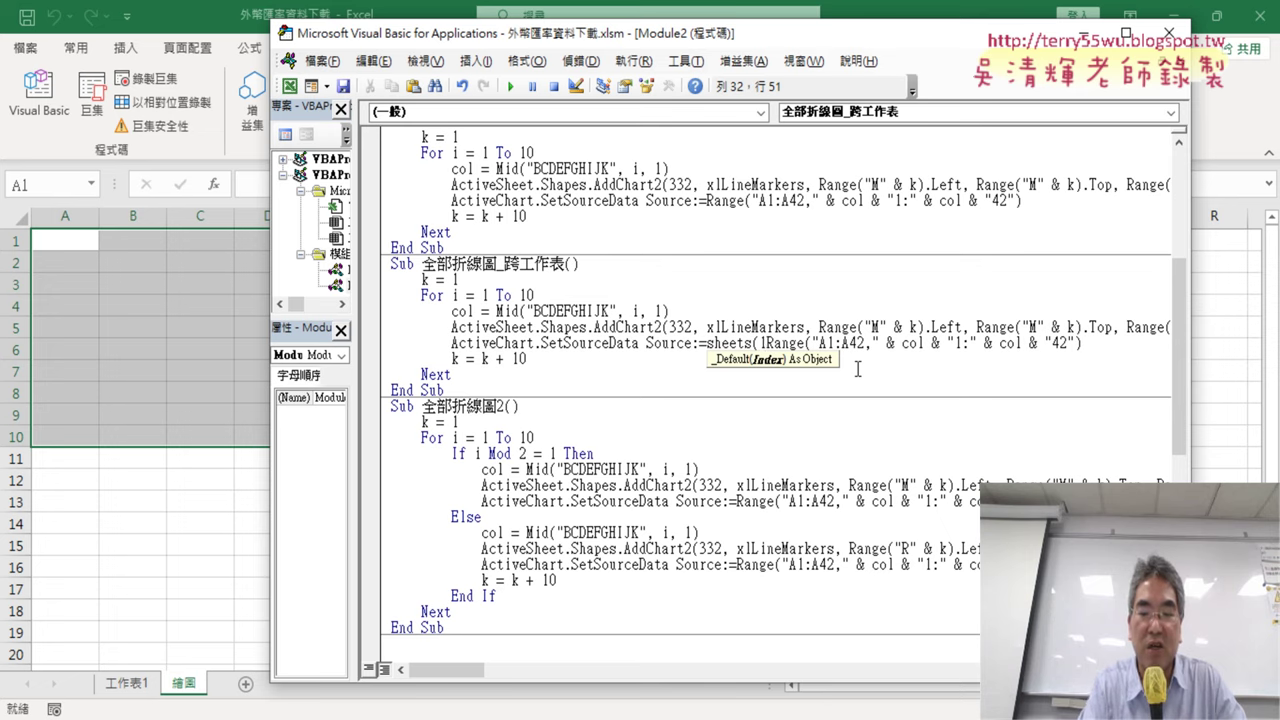
text(1).)
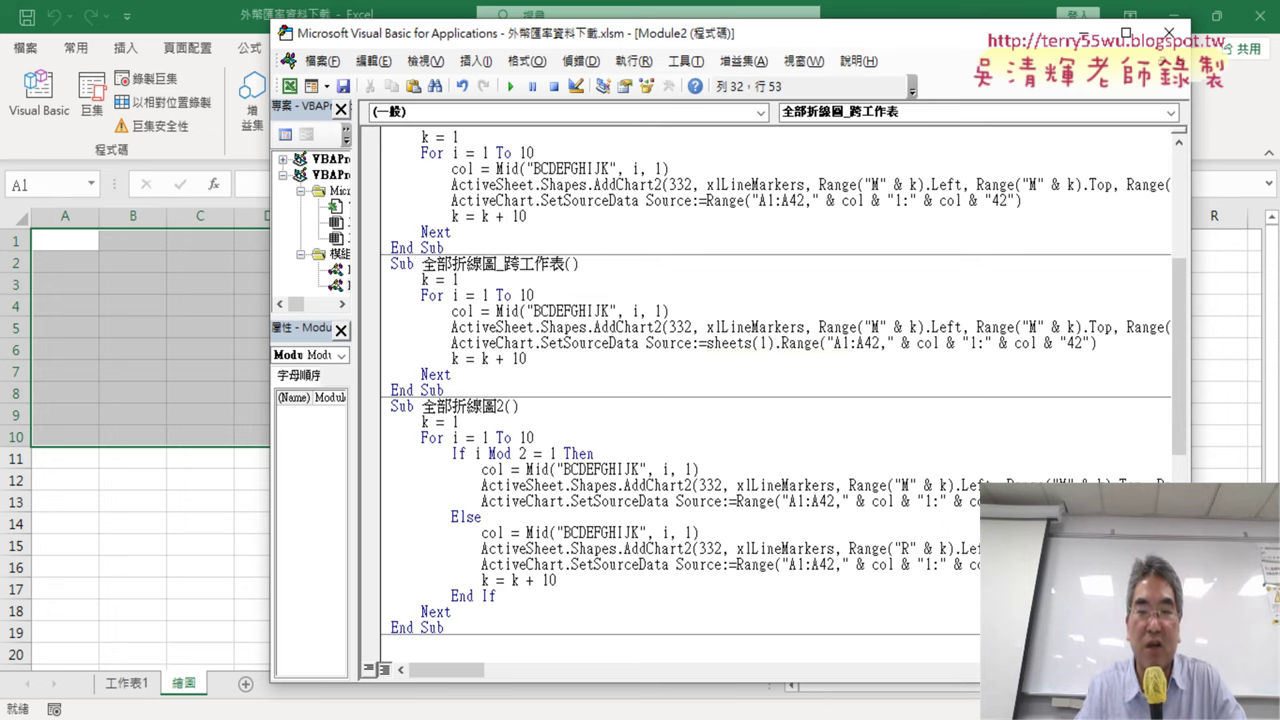
drag(707, 343, 775, 340)
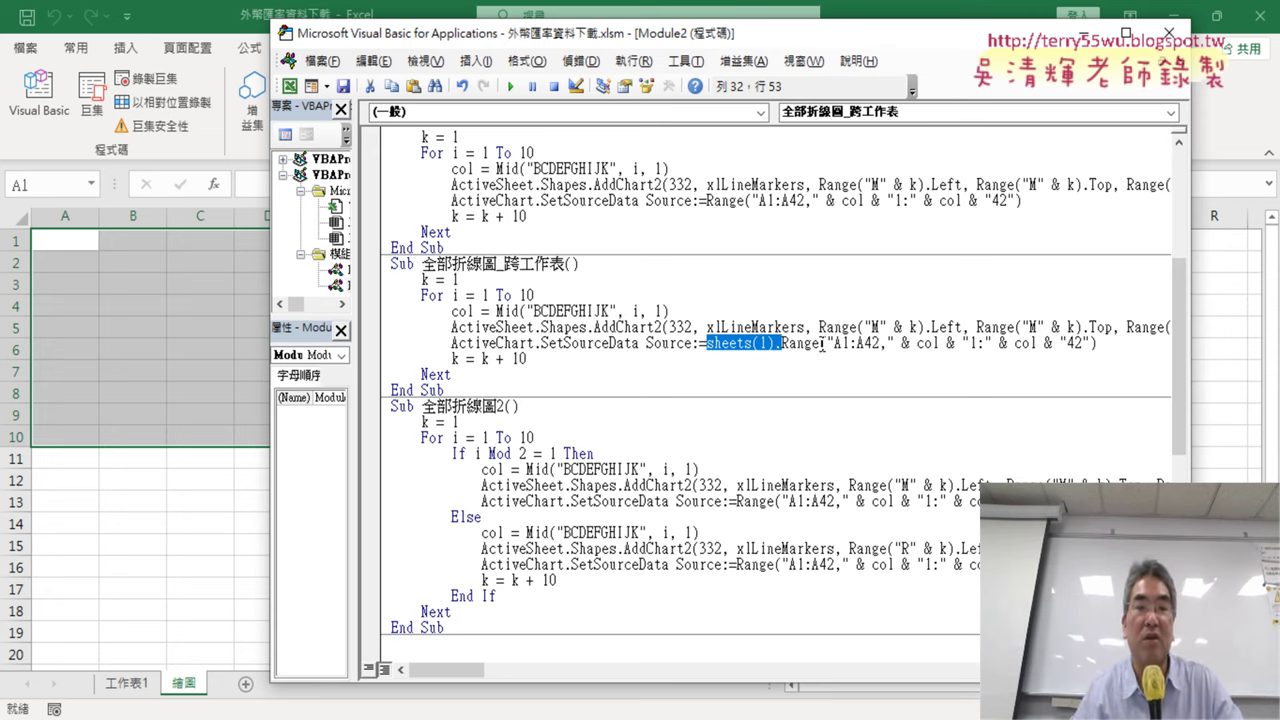
click(777, 343)
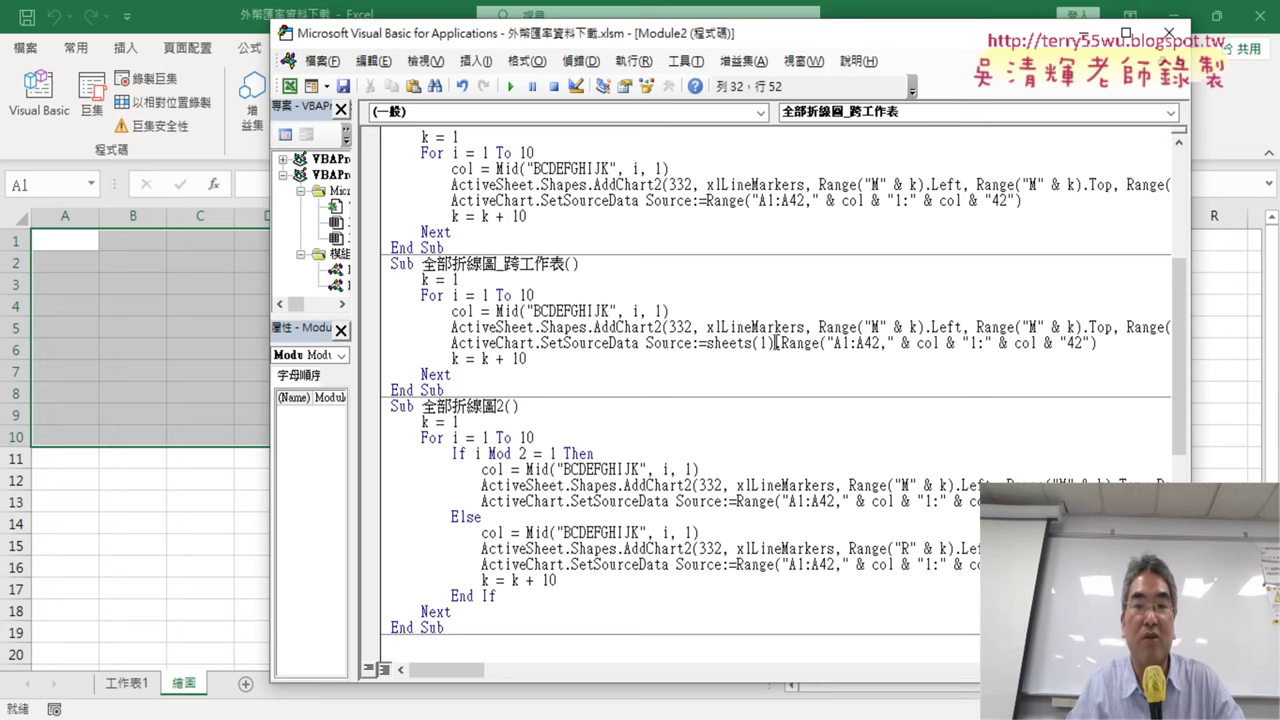
key(BackSpace)
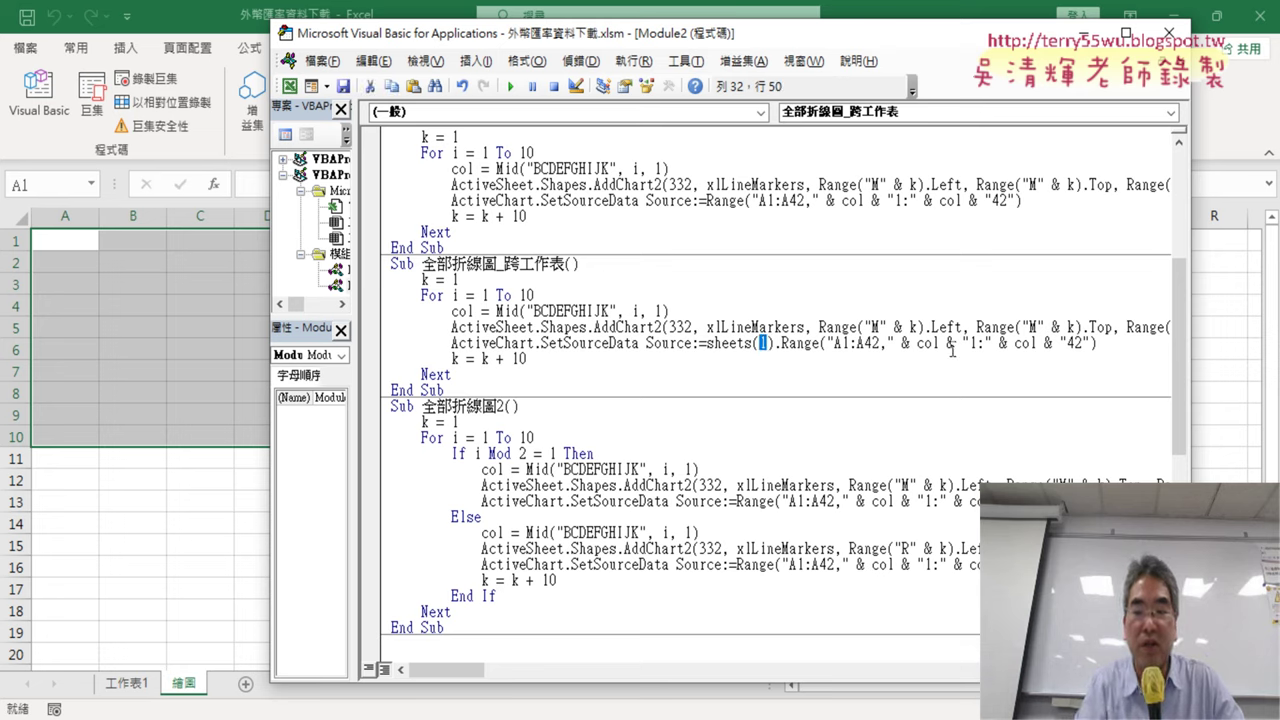
text("")
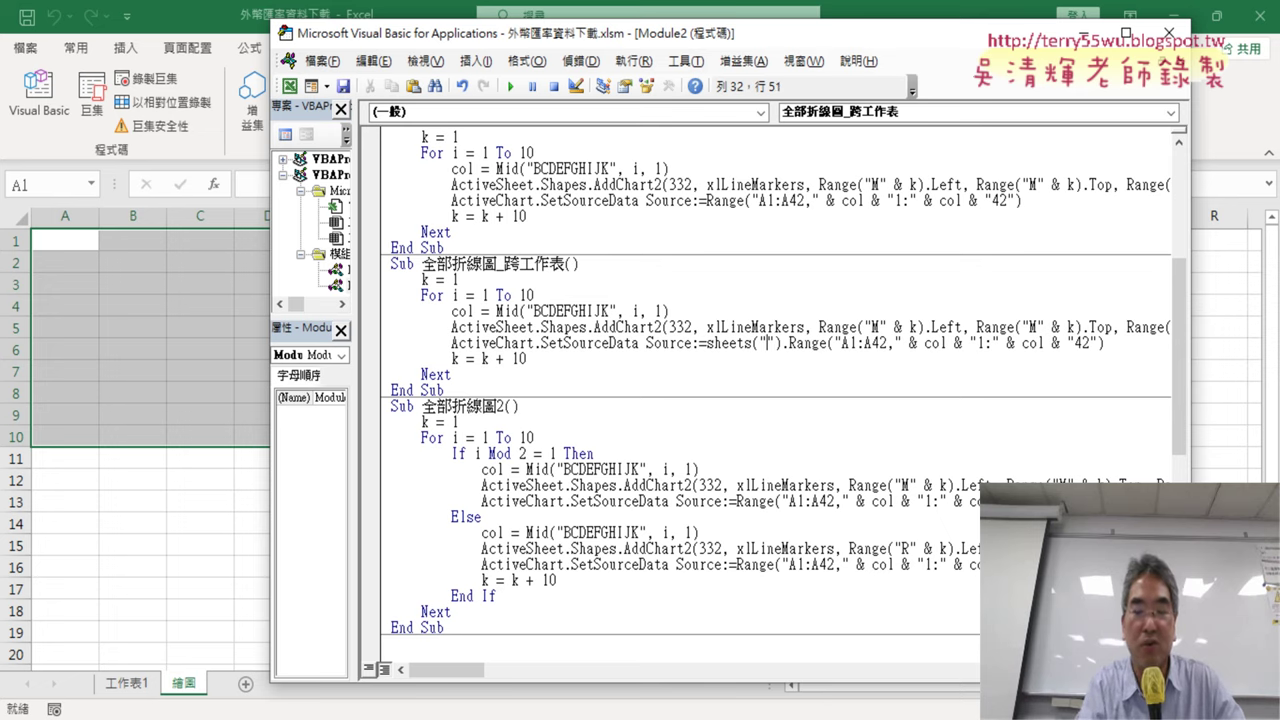
key(BackSpace)
key(Delete)
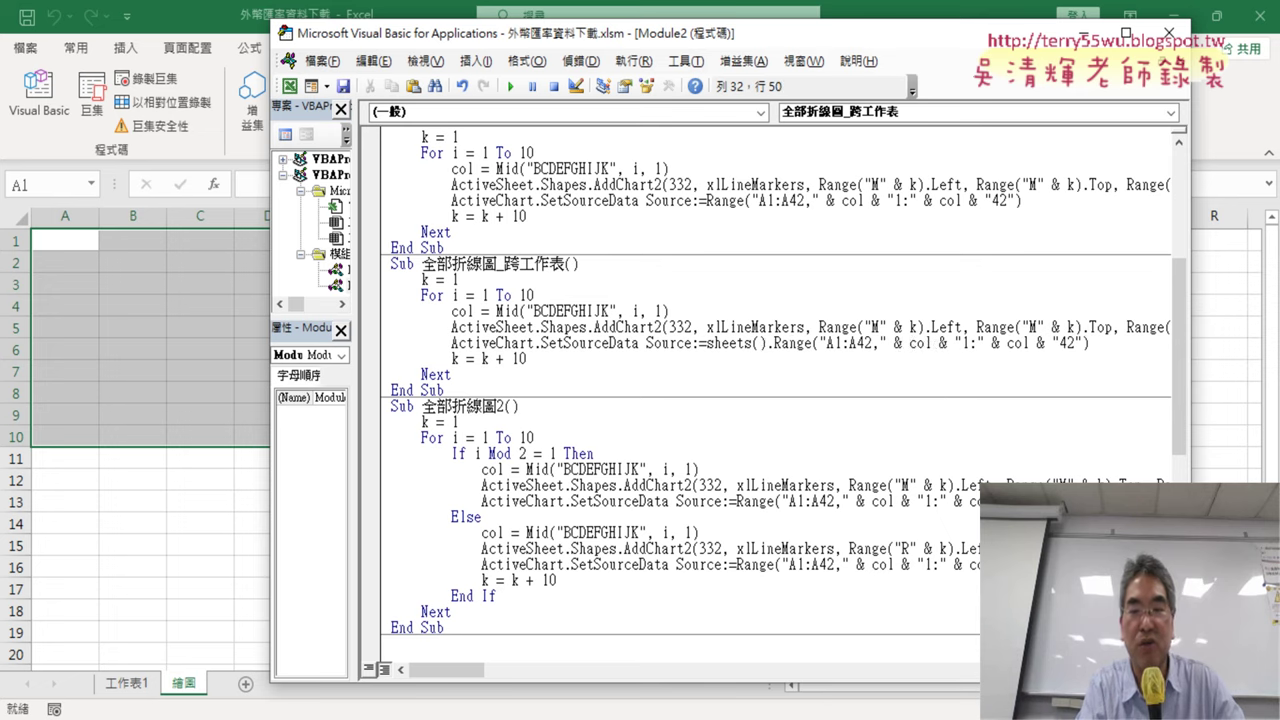
text(1)
key(Down)
key(Down)
key(Down)
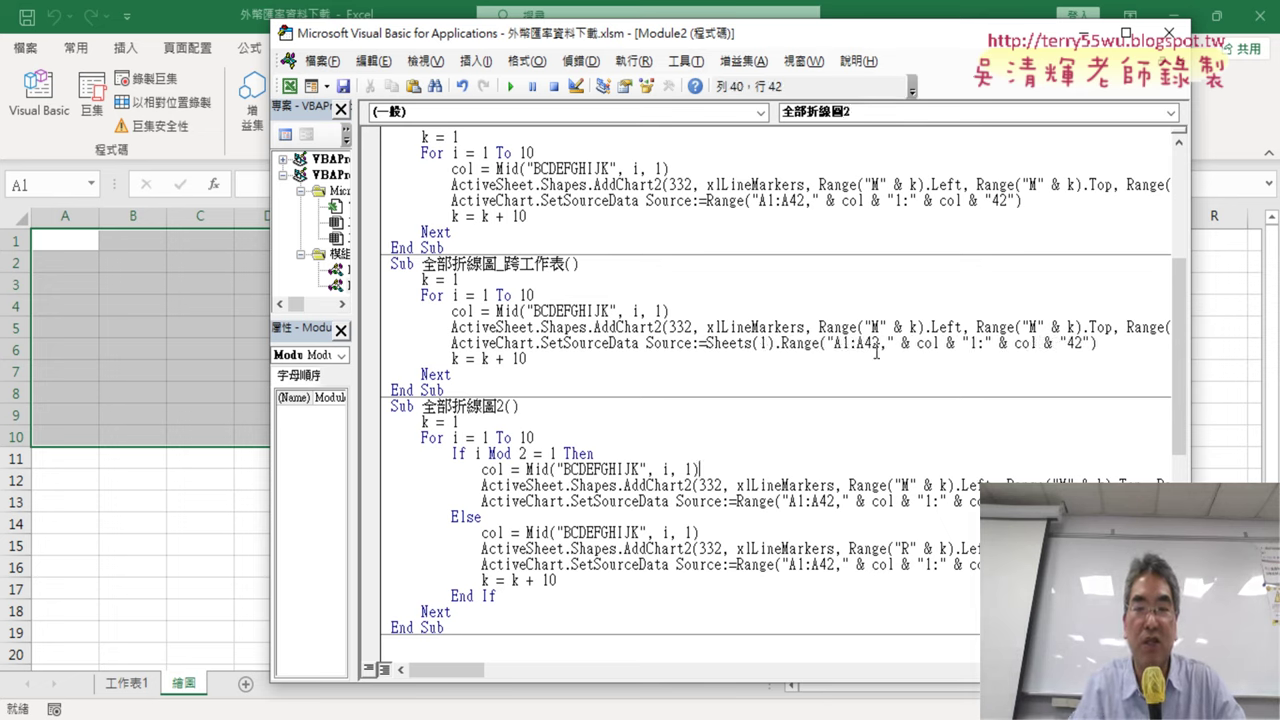
drag(706, 343, 766, 343)
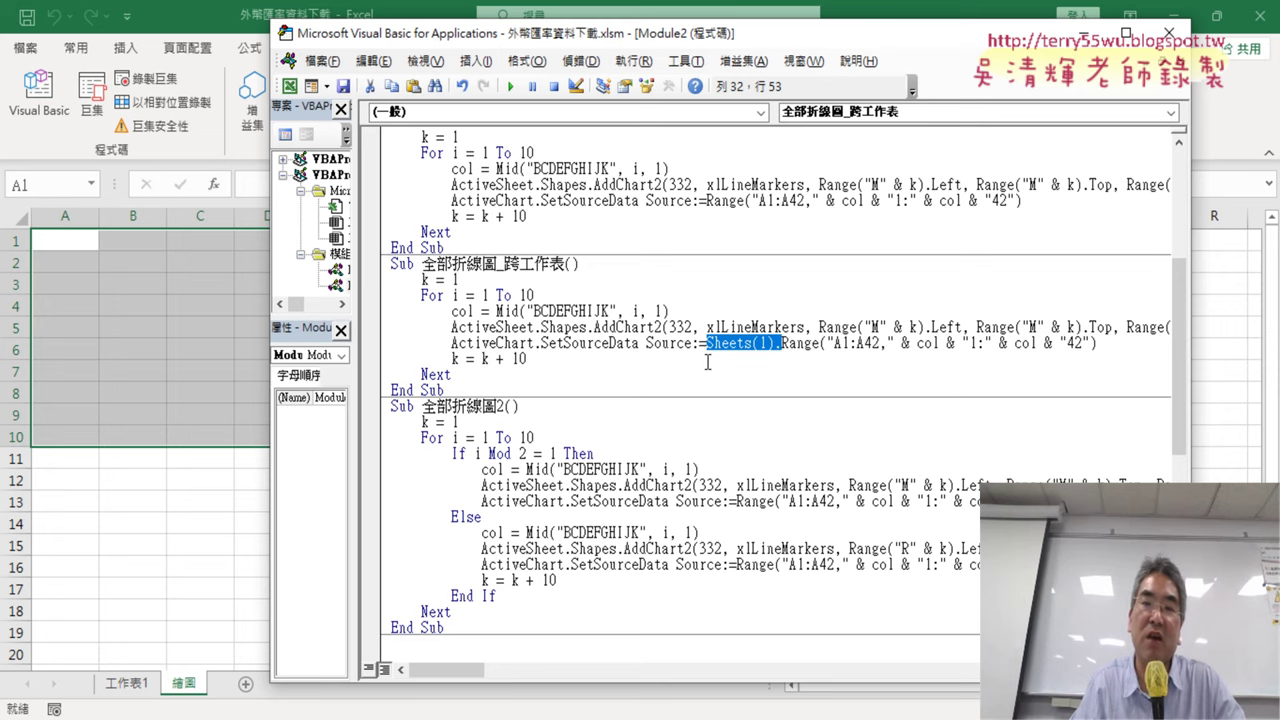
Review the Range("M" & k) chart-position argument in the AddChart2 line
click(760, 327)
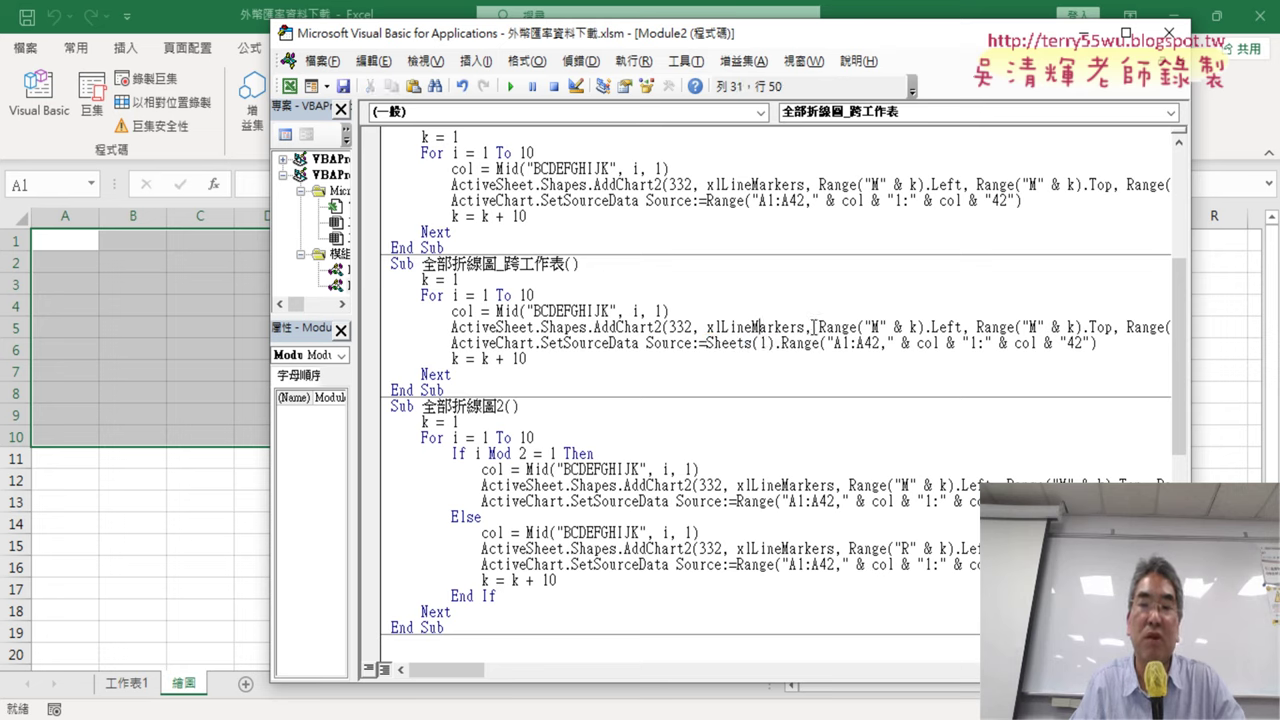
drag(818, 327, 925, 327)
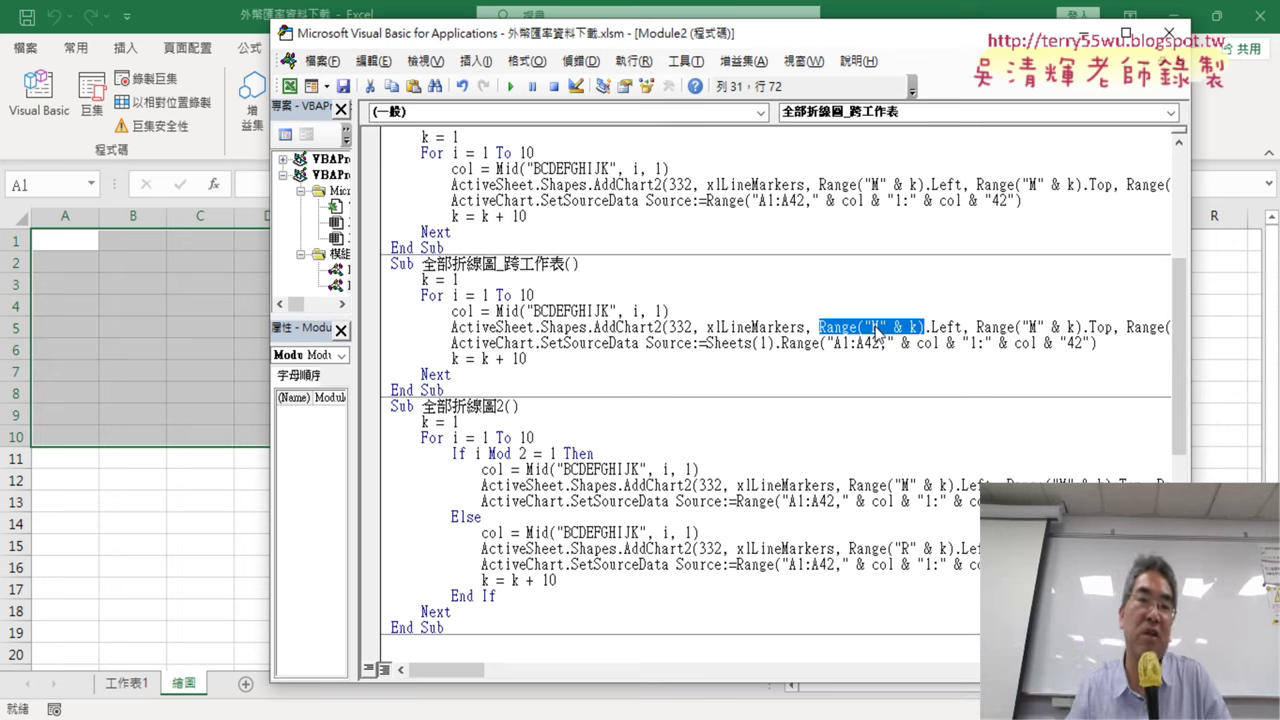
scroll(586, 264, up, 2)
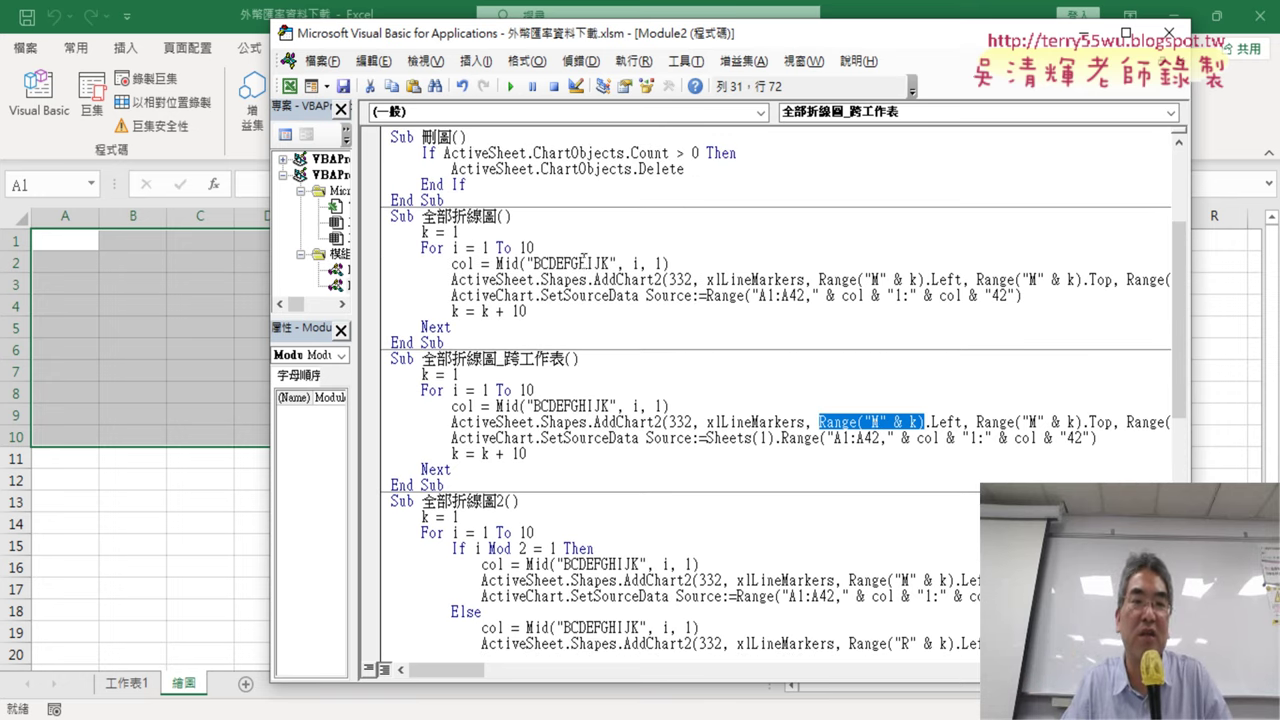
Review the _跨工作表 name and Sheets(1) A1:A42 source, then run 全部折線圖_跨工作表
click(458, 230)
click(527, 407)
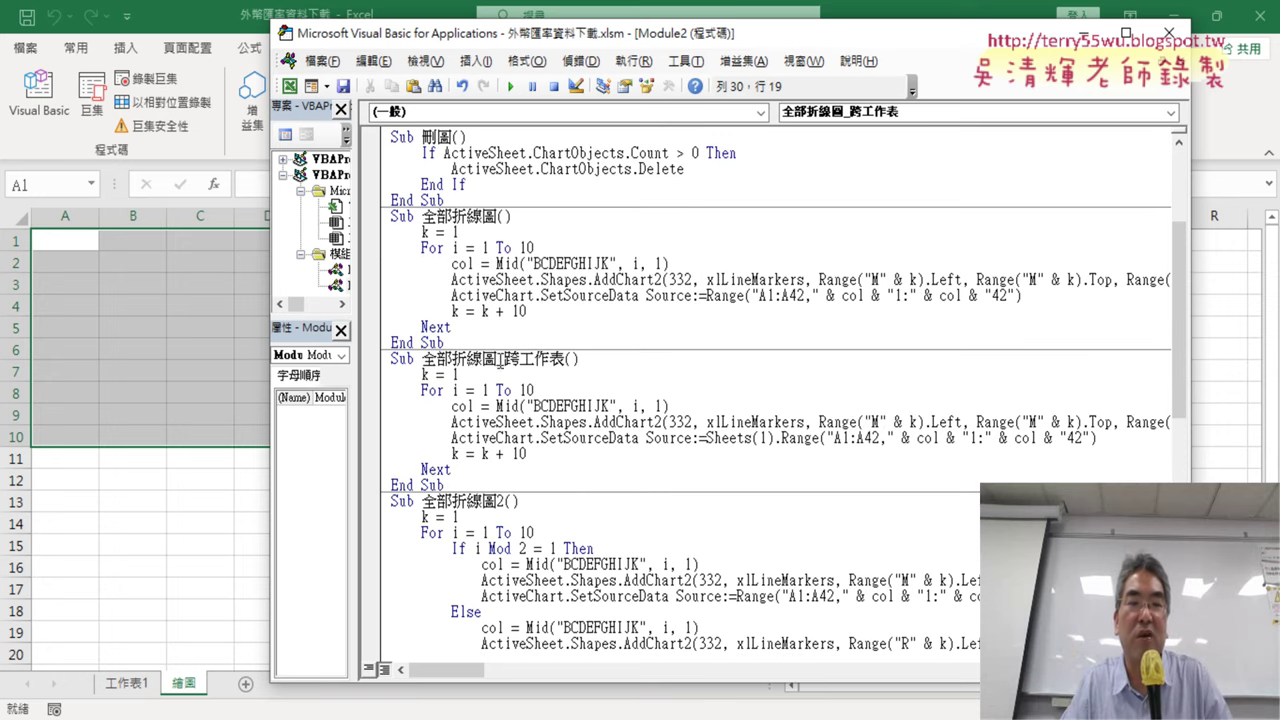
drag(497, 360, 564, 362)
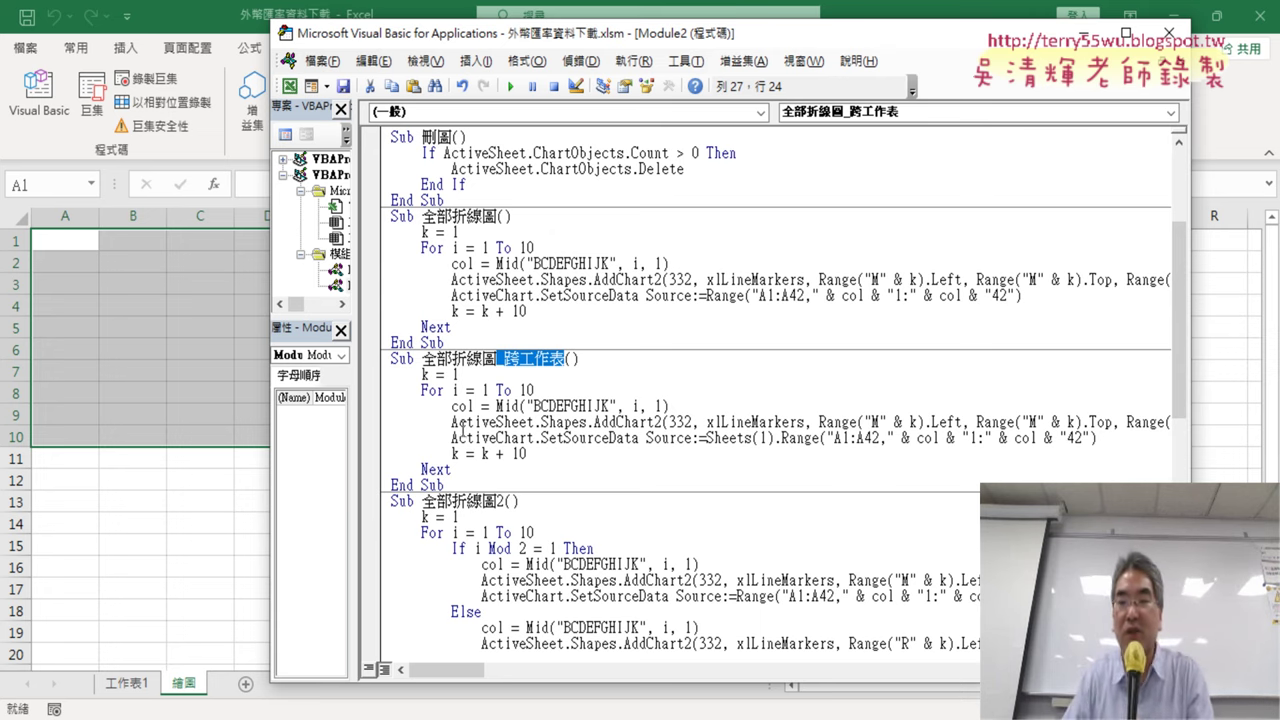
drag(707, 440, 781, 440)
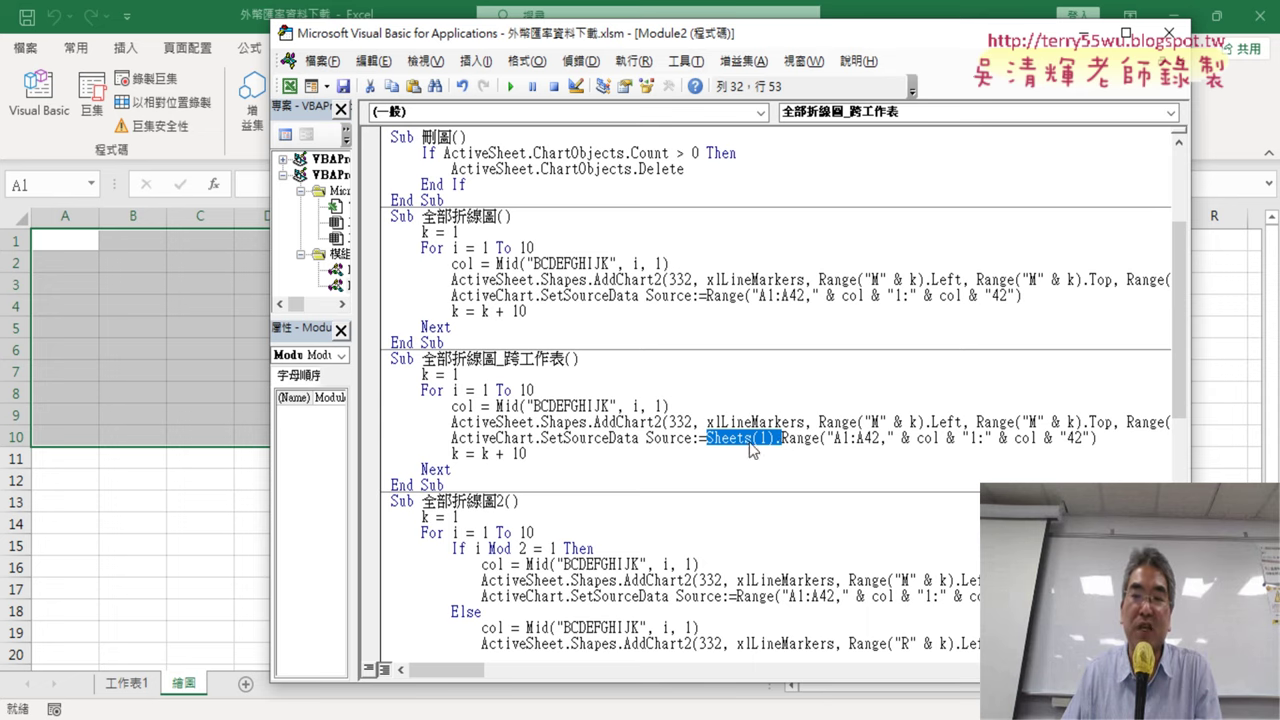
click(836, 438)
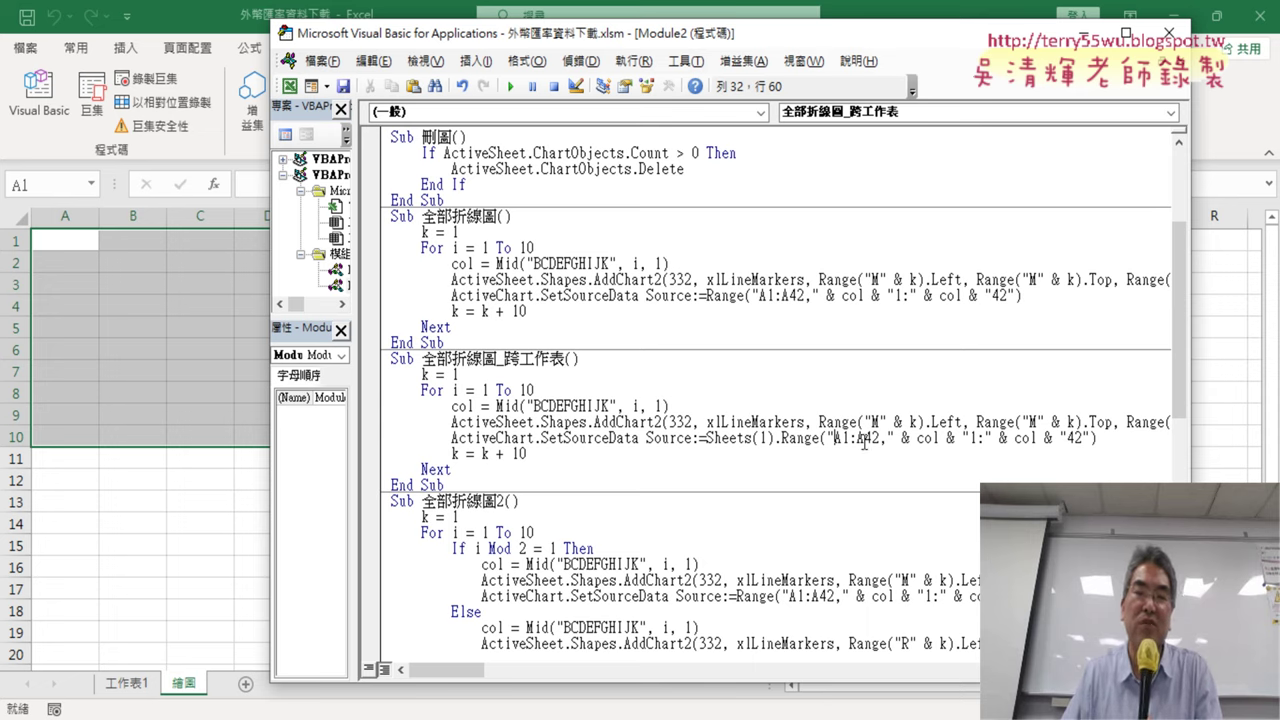
drag(781, 438, 706, 445)
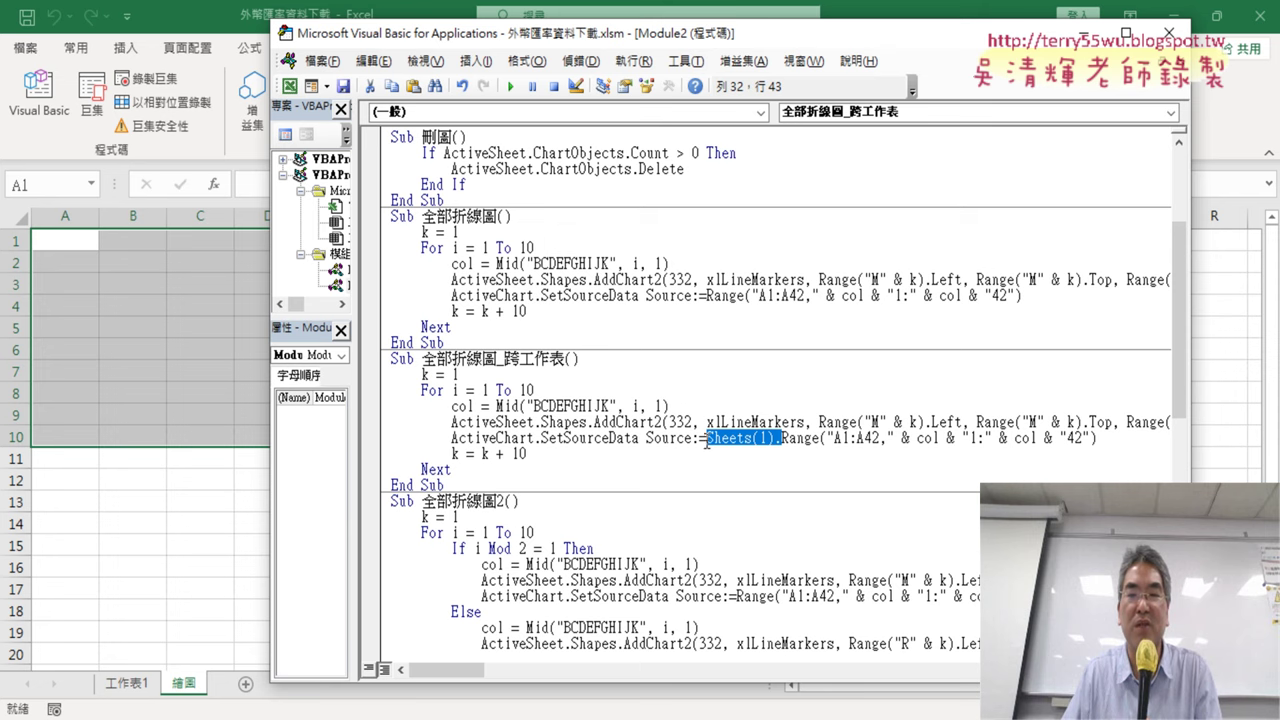
click(536, 438)
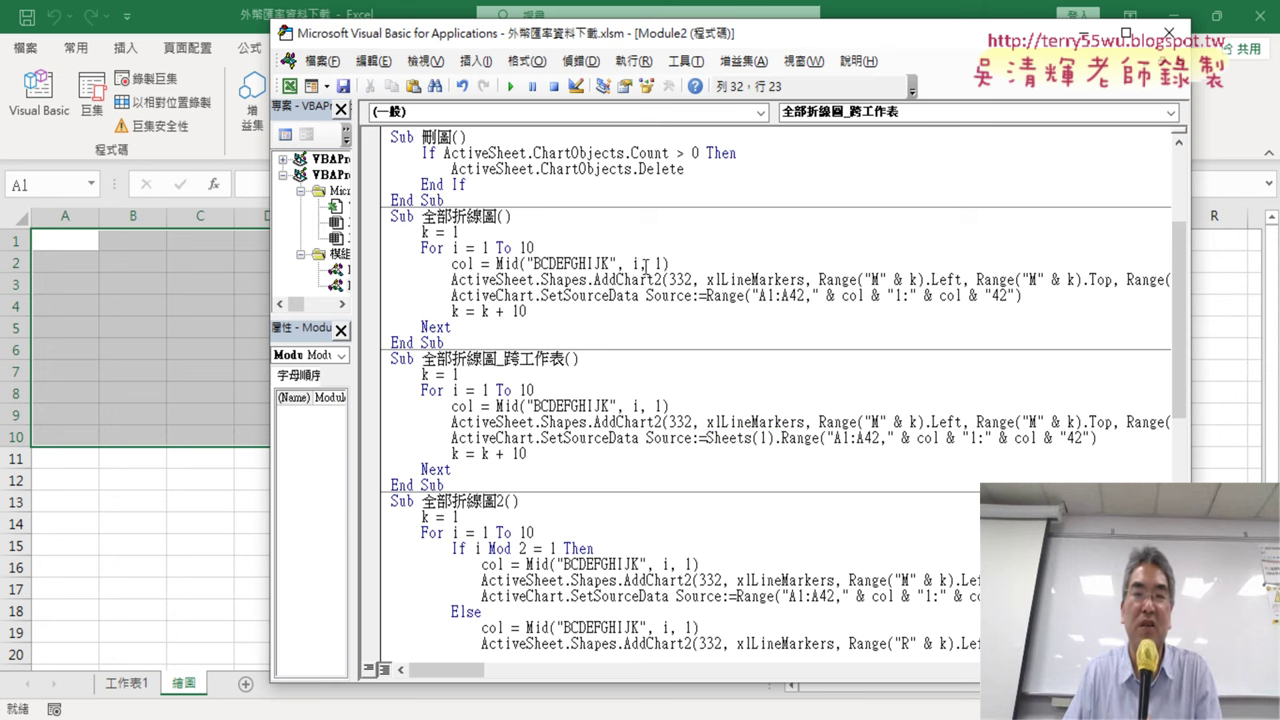
click(512, 87)
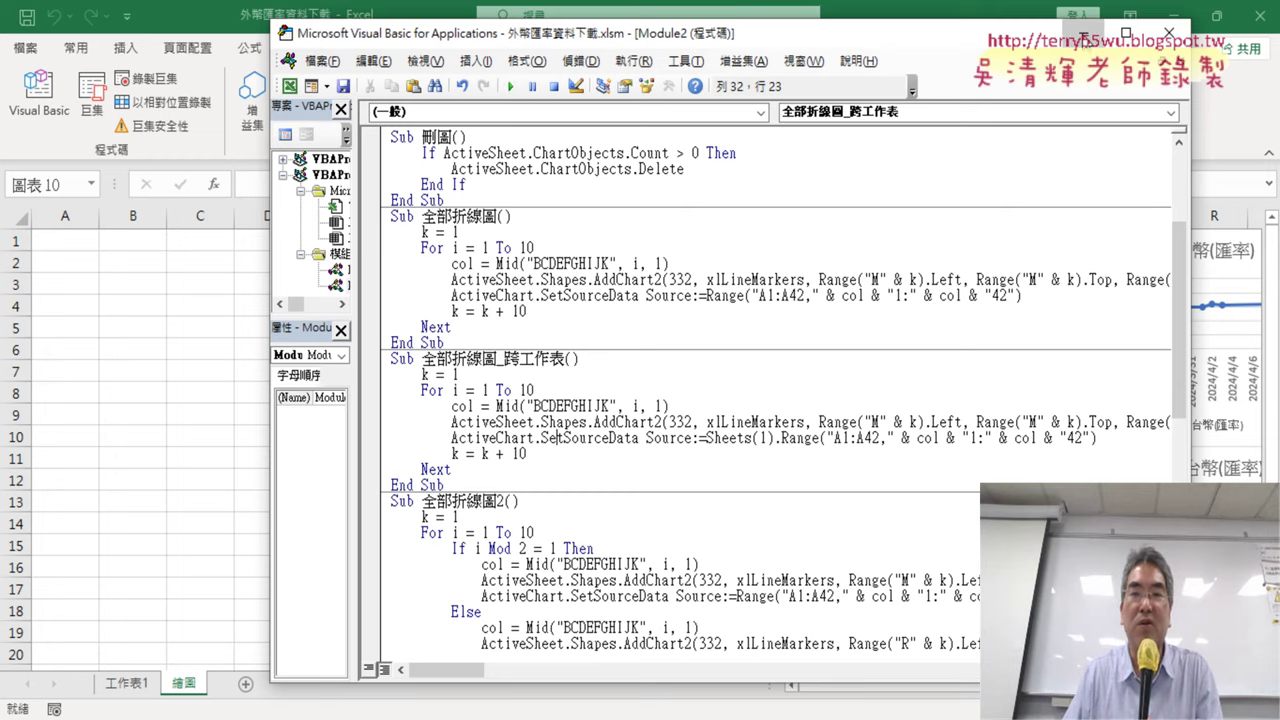
Inspect the charts on 繪圖, then run 刪圖 with F5 in the VBA editor
click(1085, 34)
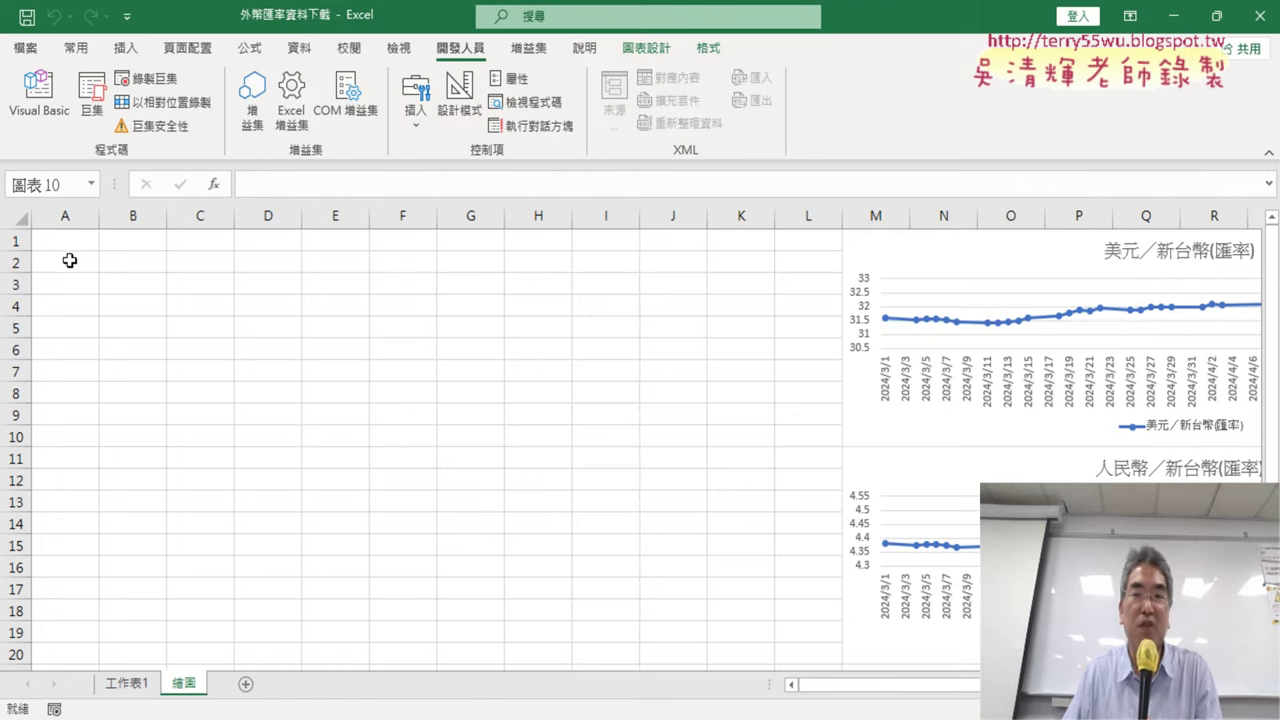
drag(926, 686, 950, 686)
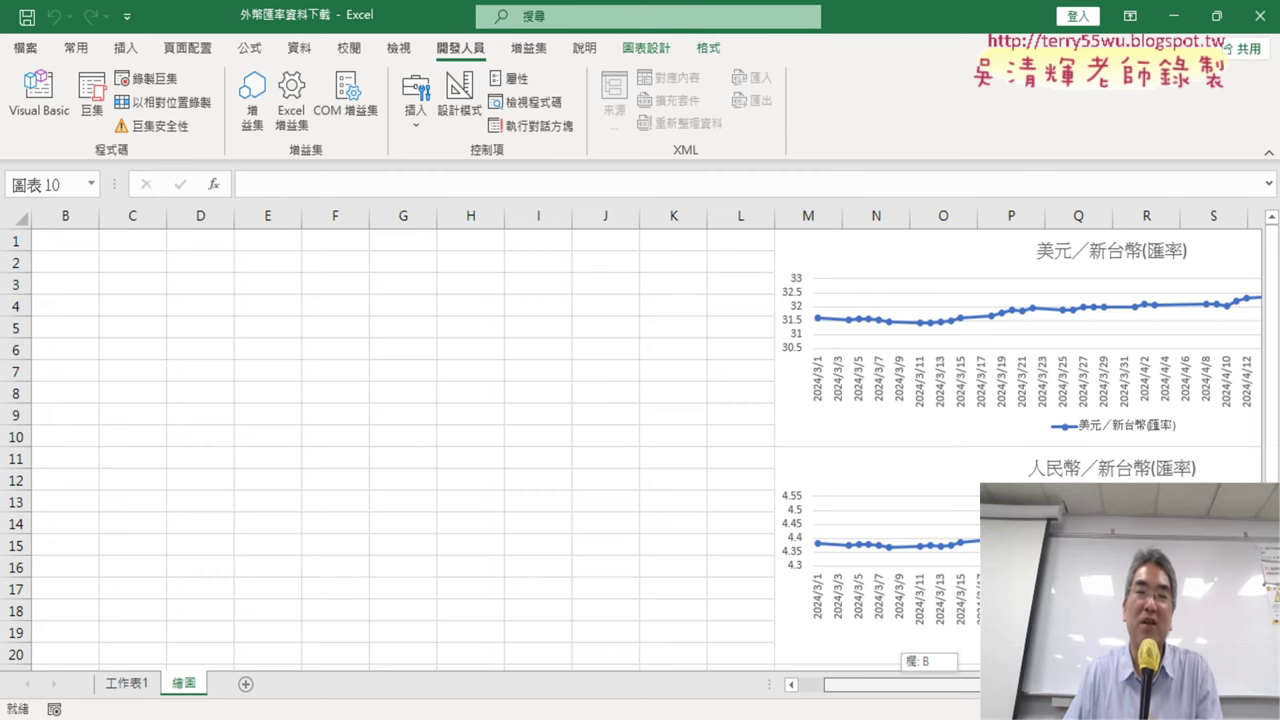
click(38, 95)
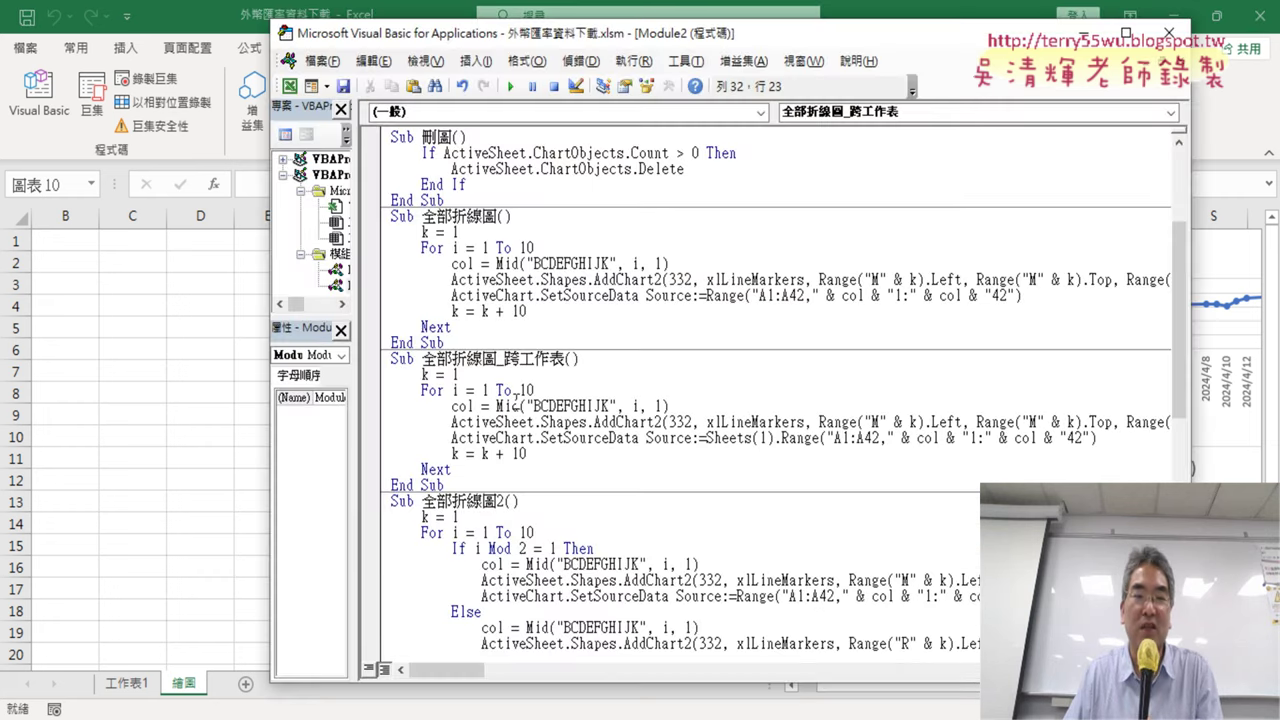
scroll(516, 400, up, 2)
click(490, 237)
key(F5)
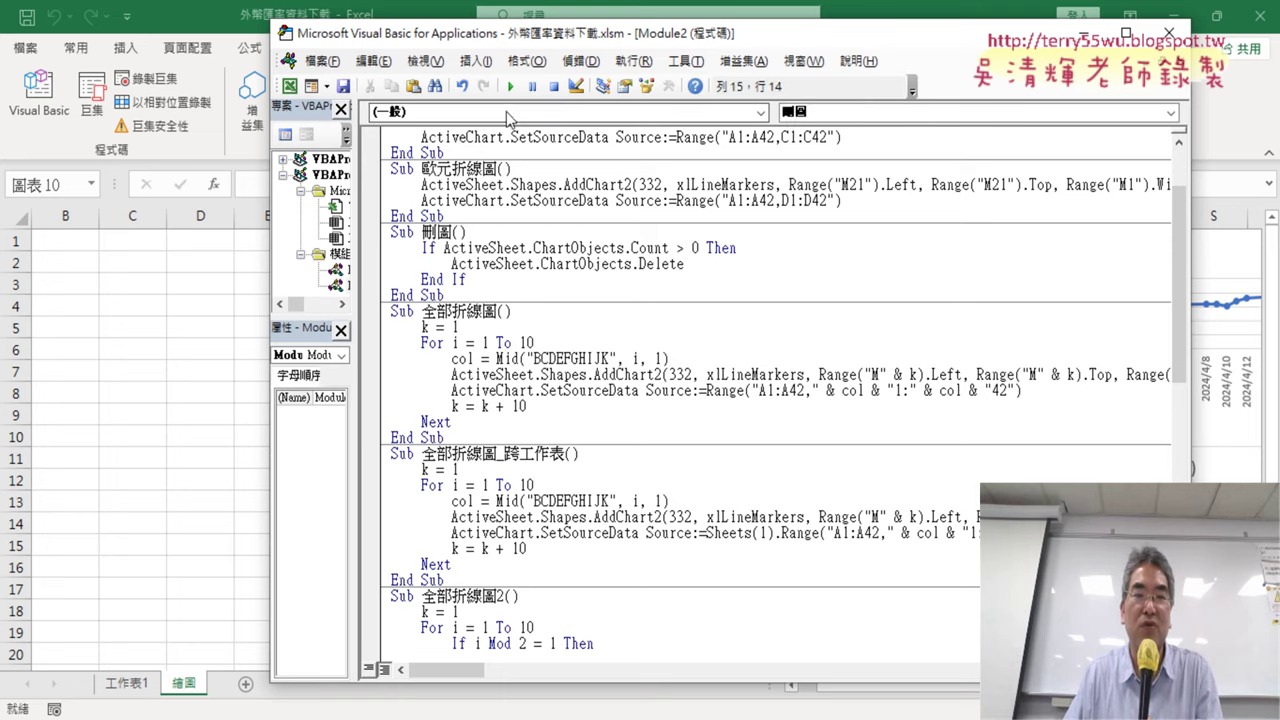
scroll(606, 412, down, 2)
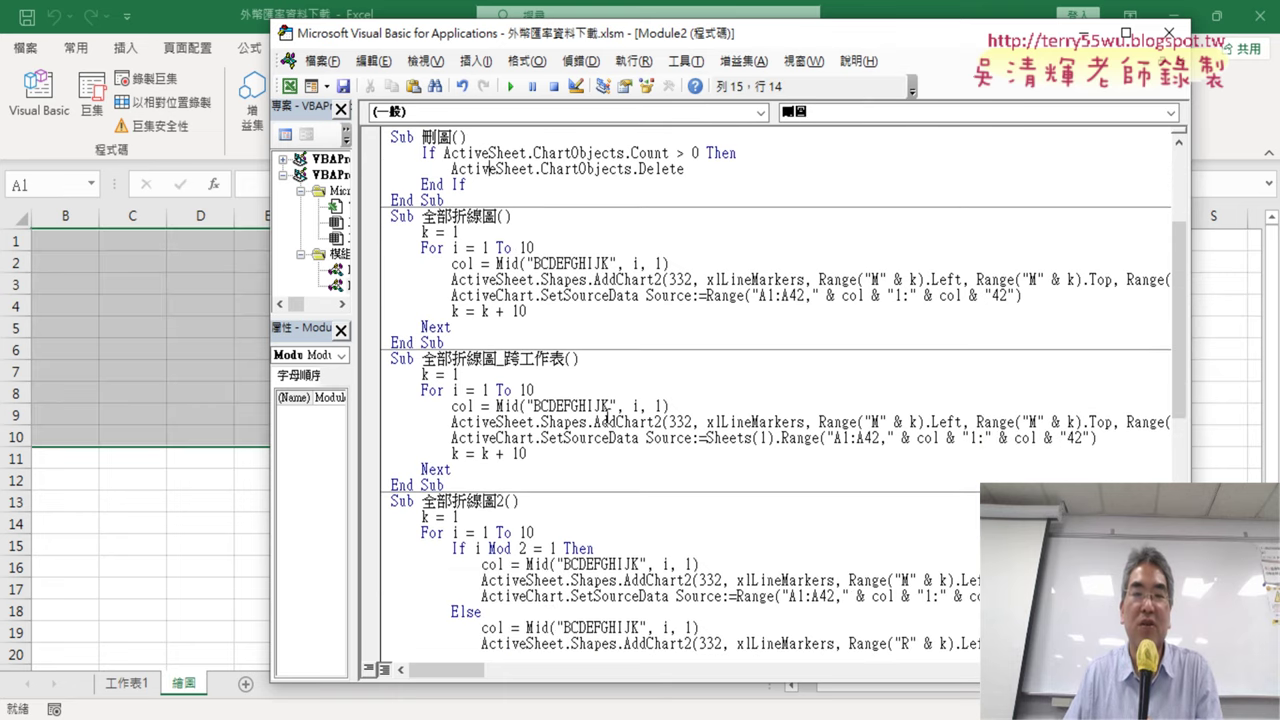
Change both Range("M" & k) to Range("A" & k) in the AddChart2 line and rerun the macro
double_click(877, 422)
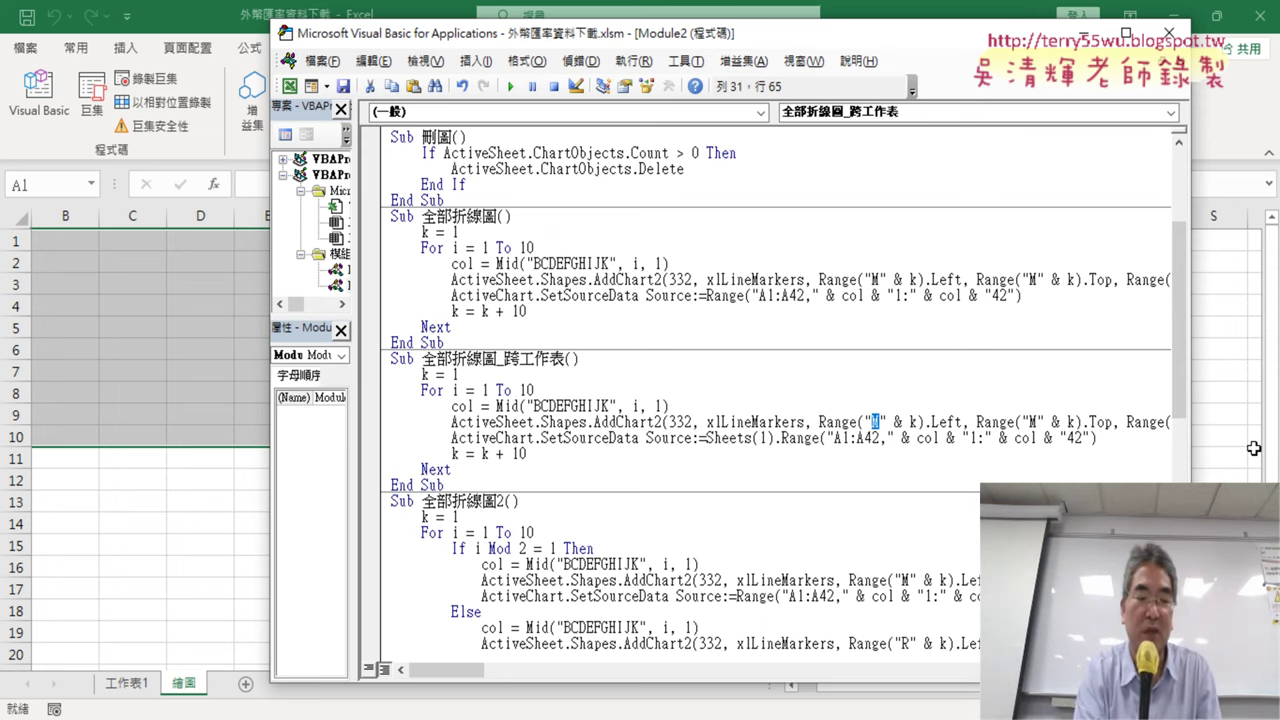
text(A)
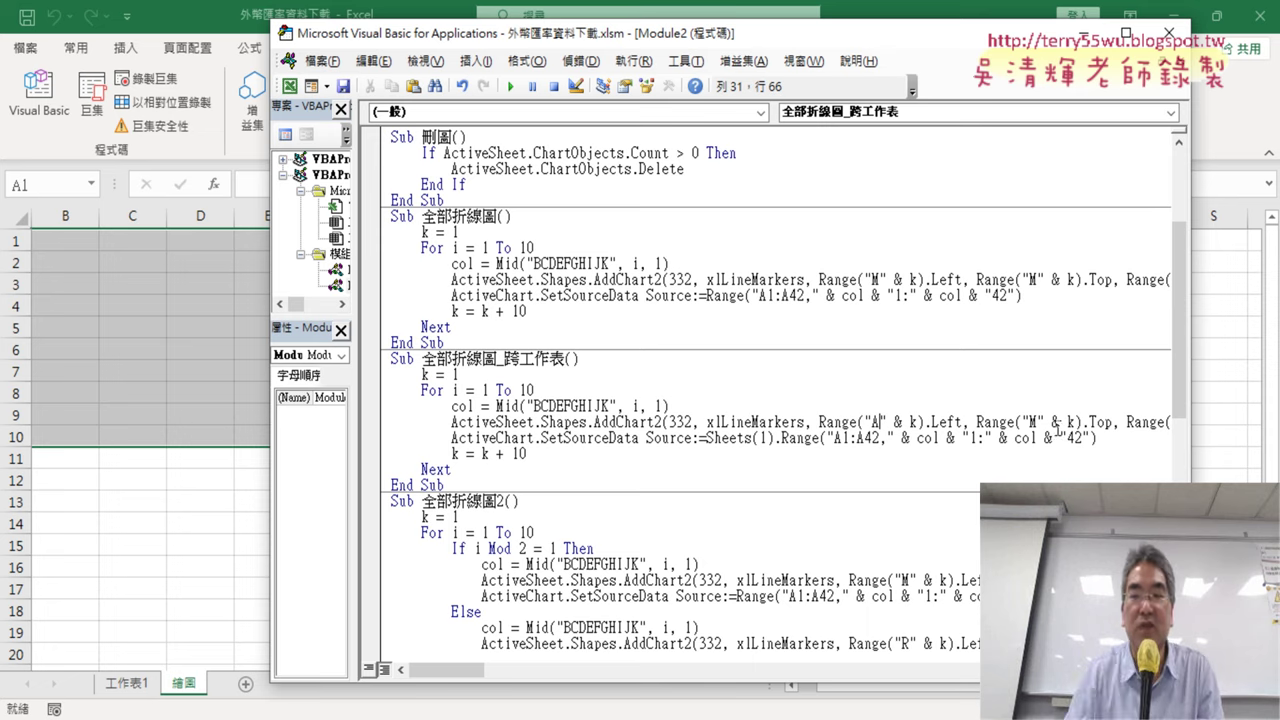
double_click(1033, 422)
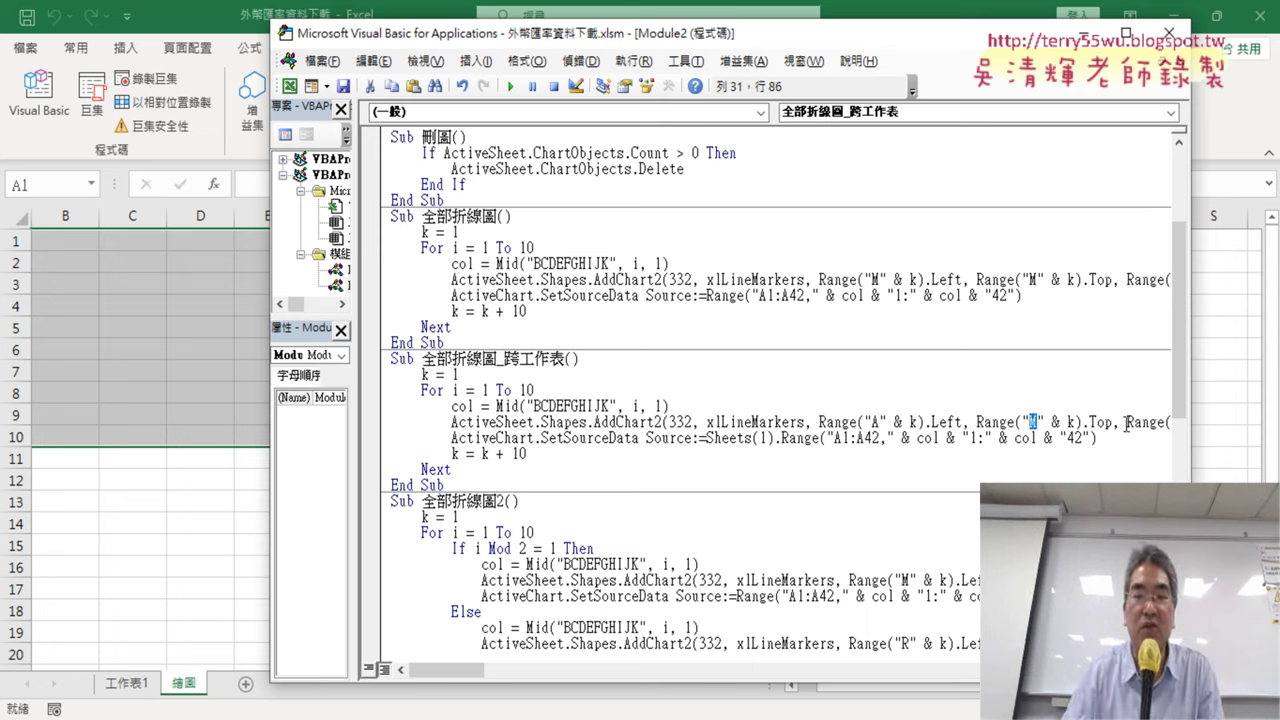
text(A)
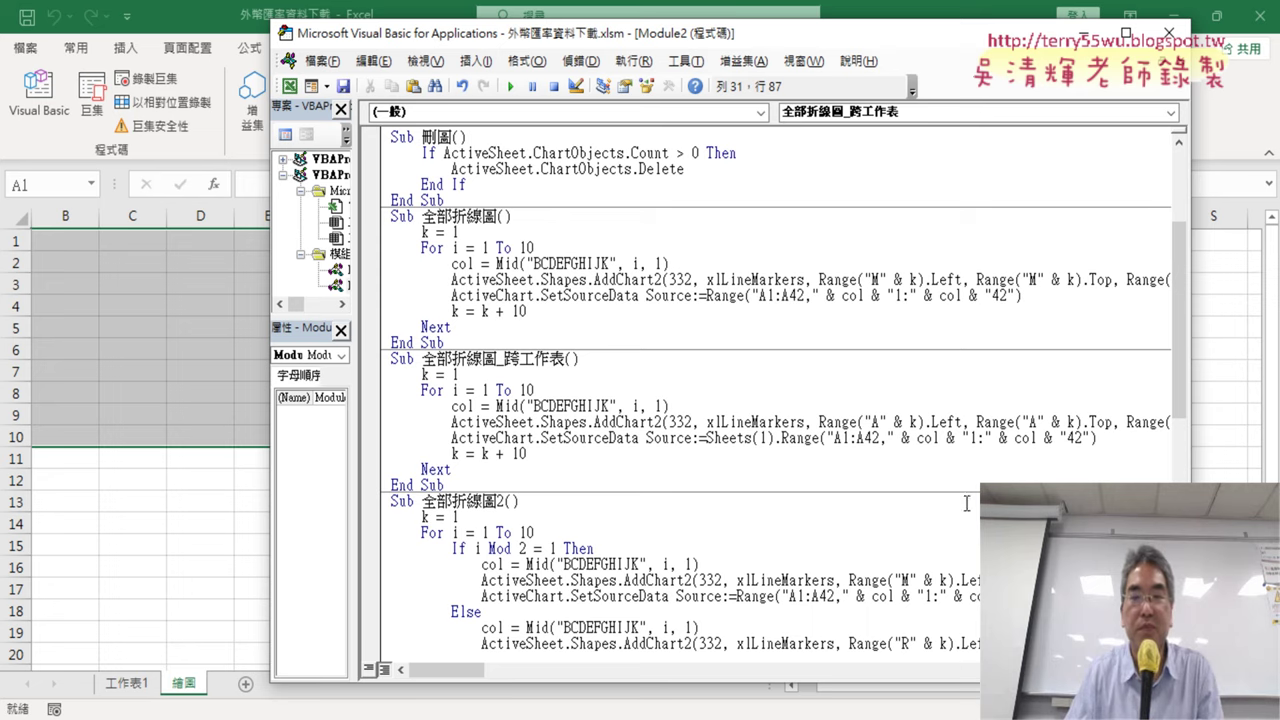
click(632, 422)
click(510, 86)
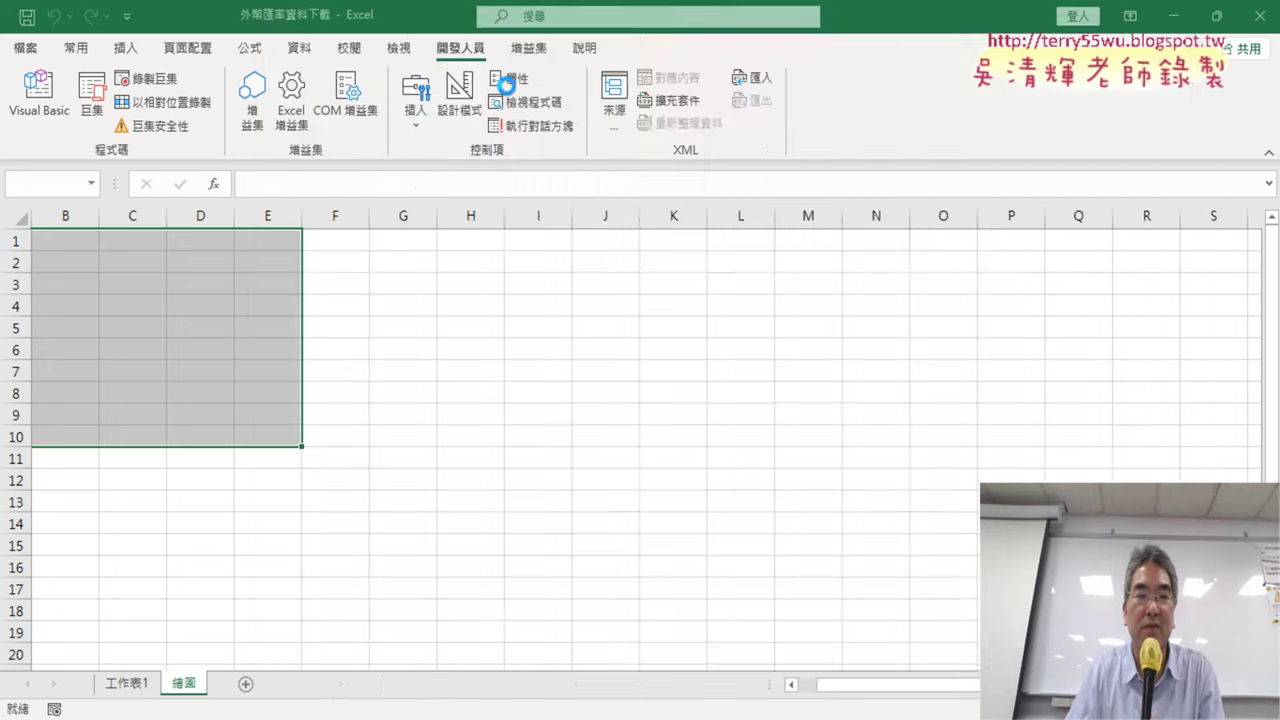
Scroll through the redrawn charts on 繪圖, then reopen the VBA editor
click(1085, 38)
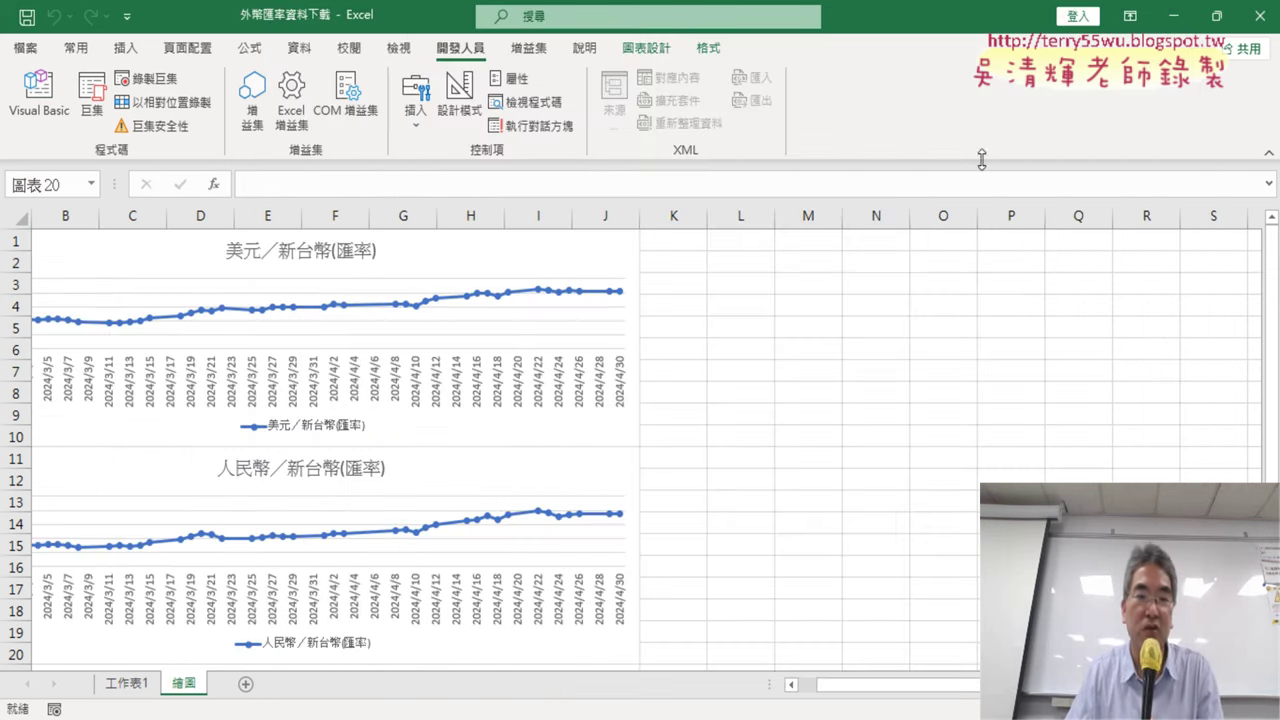
scroll(550, 395, down, 3)
scroll(550, 395, down, 5)
scroll(550, 395, down, 7)
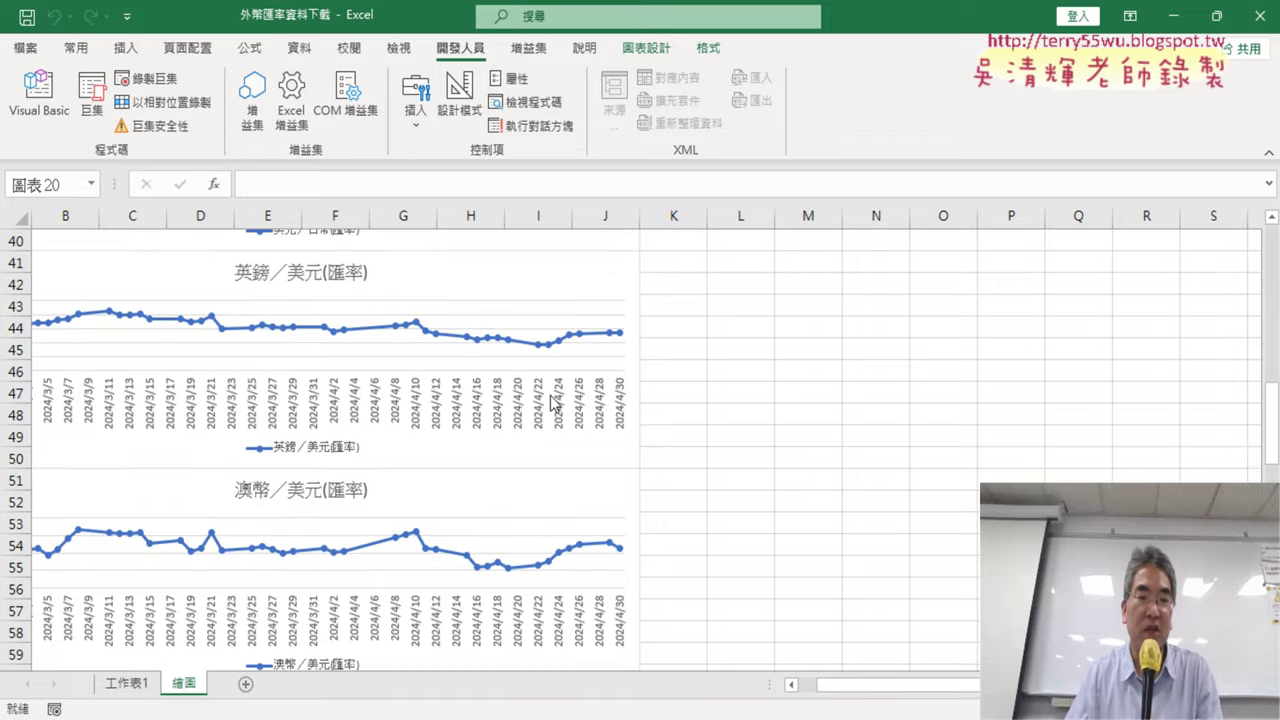
scroll(550, 395, down, 4)
scroll(550, 395, down, 4)
scroll(550, 395, down, 3)
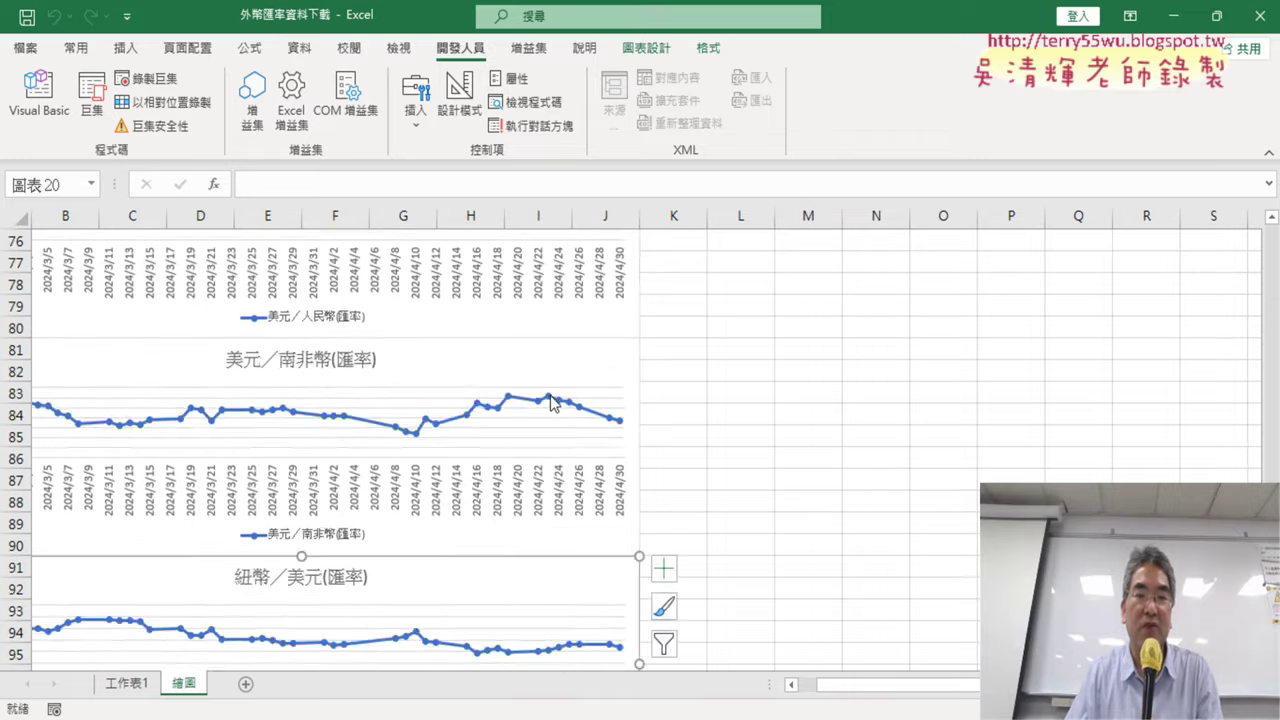
scroll(550, 395, down, 7)
scroll(550, 395, up, 3)
scroll(550, 395, up, 7)
scroll(550, 395, up, 4)
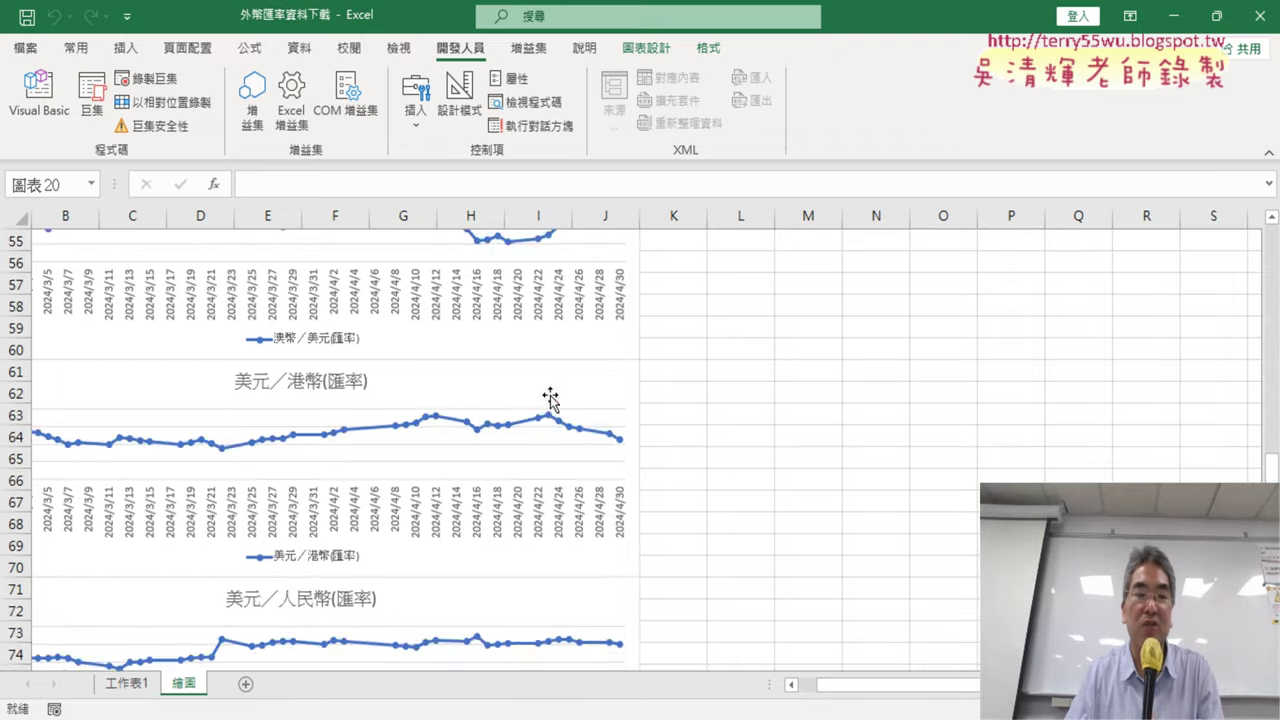
scroll(550, 395, up, 6)
scroll(550, 397, up, 3)
click(57, 117)
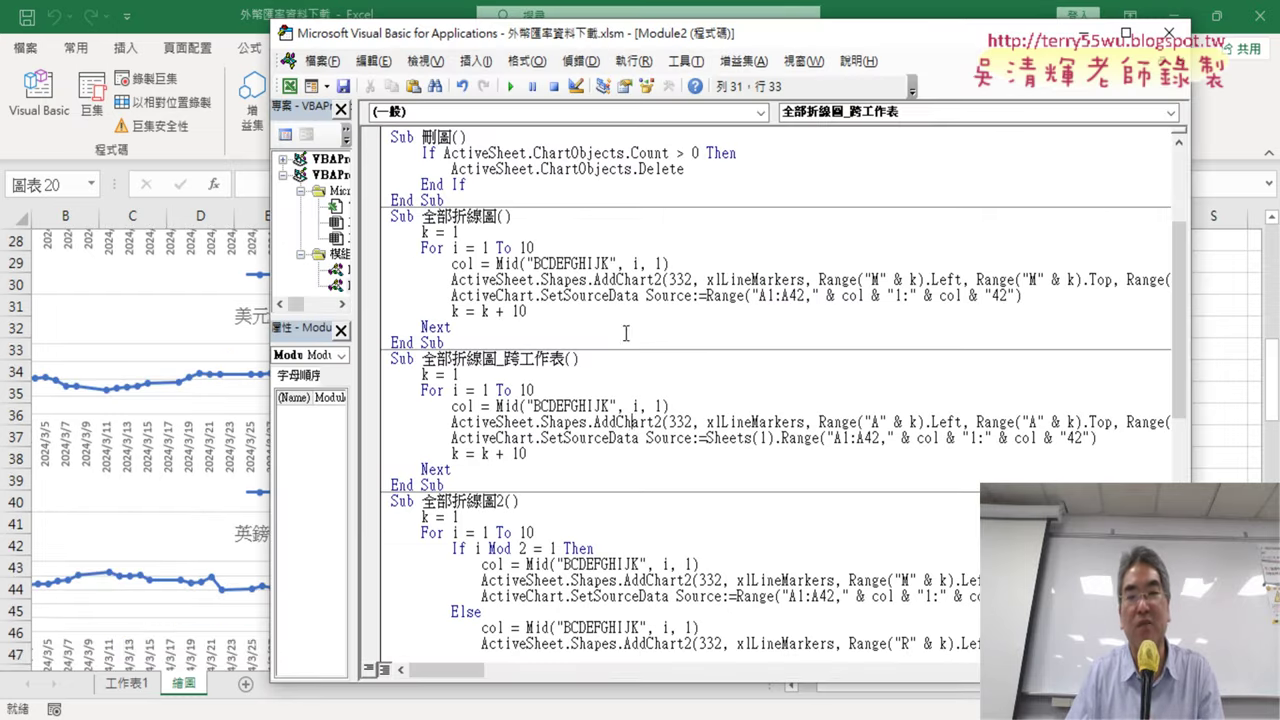
scroll(576, 357, down, 3)
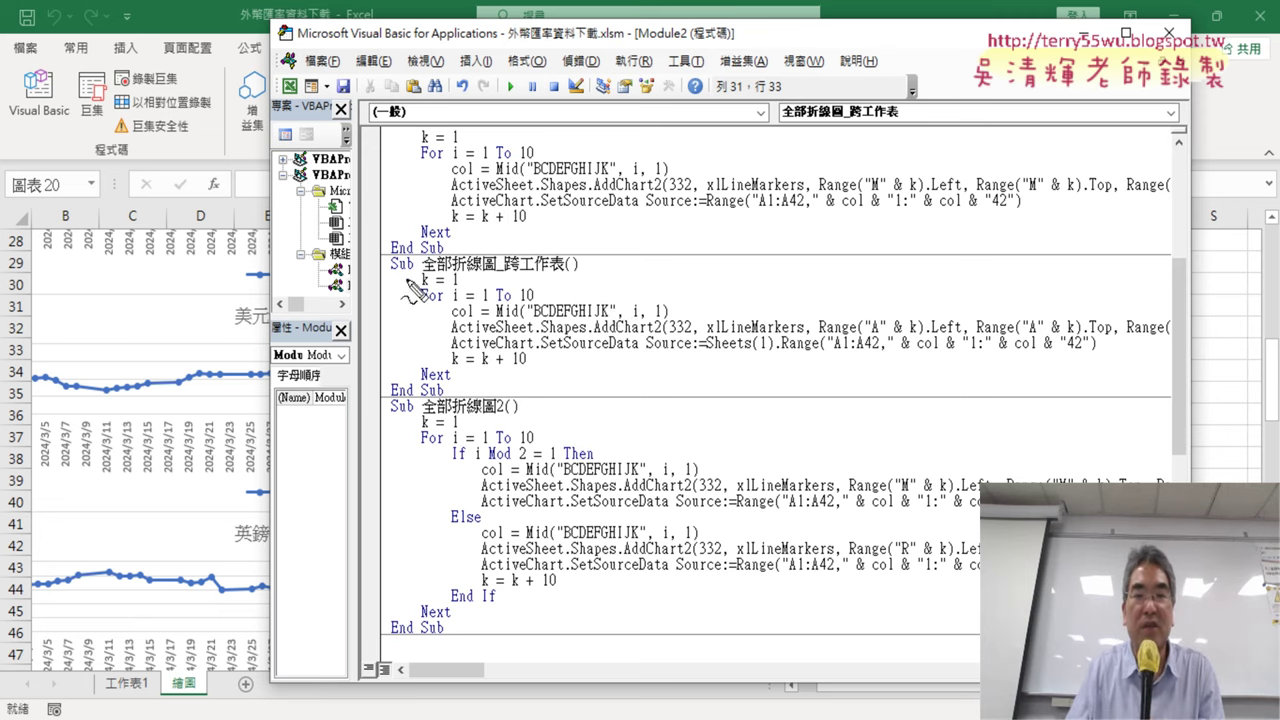
mouse_move(465, 250)
mouse_down()
mouse_move(380, 238)
mouse_move(585, 177)
mouse_move(248, 202)
mouse_move(320, 252)
mouse_move(285, 292)
mouse_up()
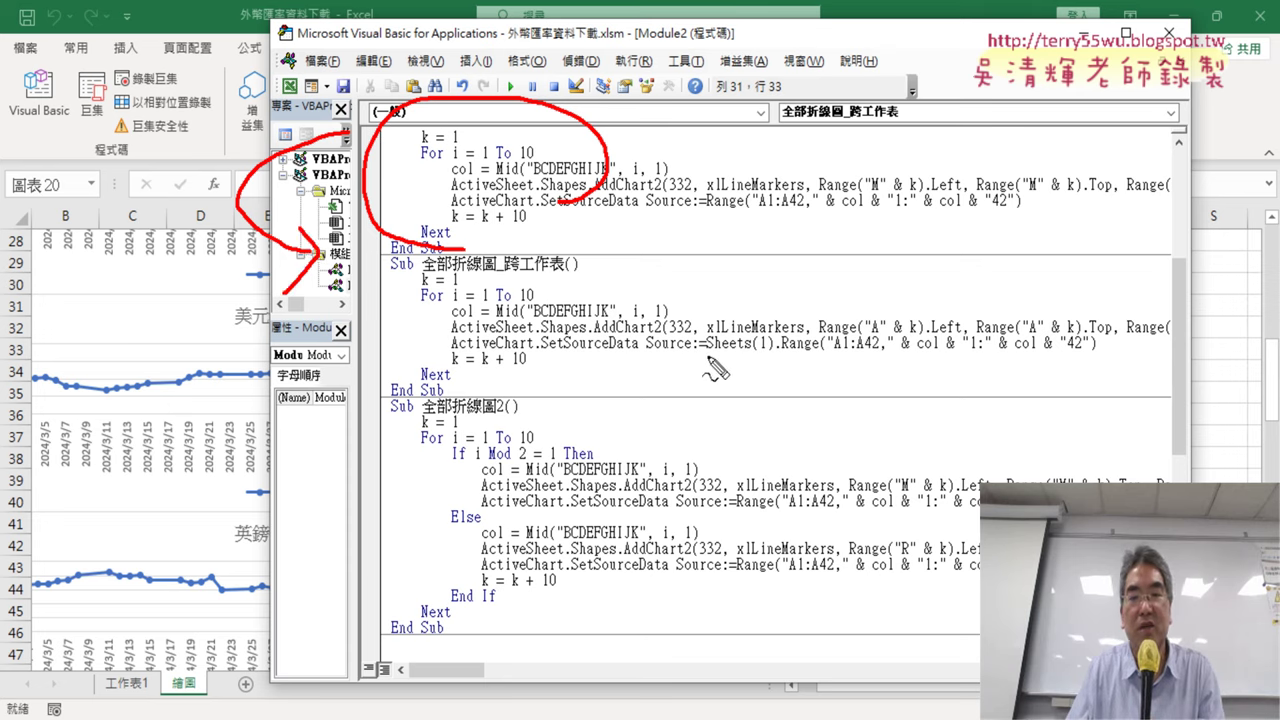
drag(707, 354, 773, 354)
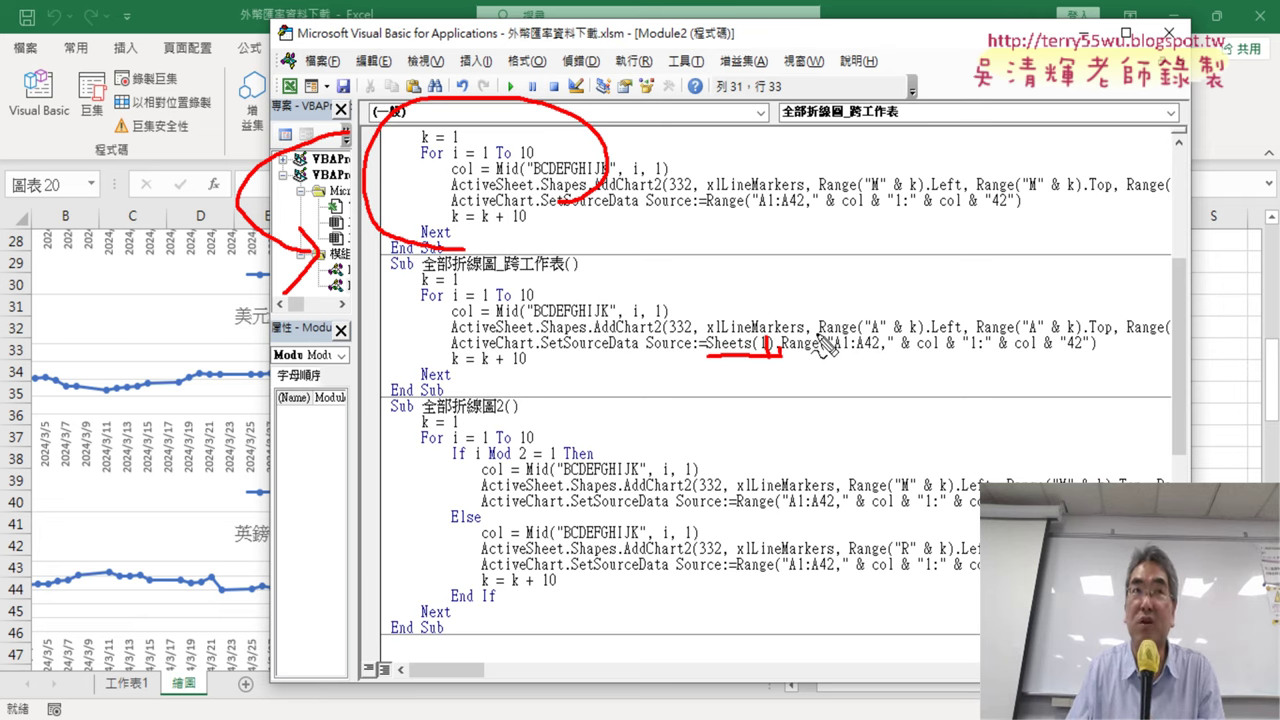
mouse_move(172, 700)
mouse_down()
mouse_move(135, 697)
mouse_move(100, 668)
mouse_move(168, 706)
mouse_up()
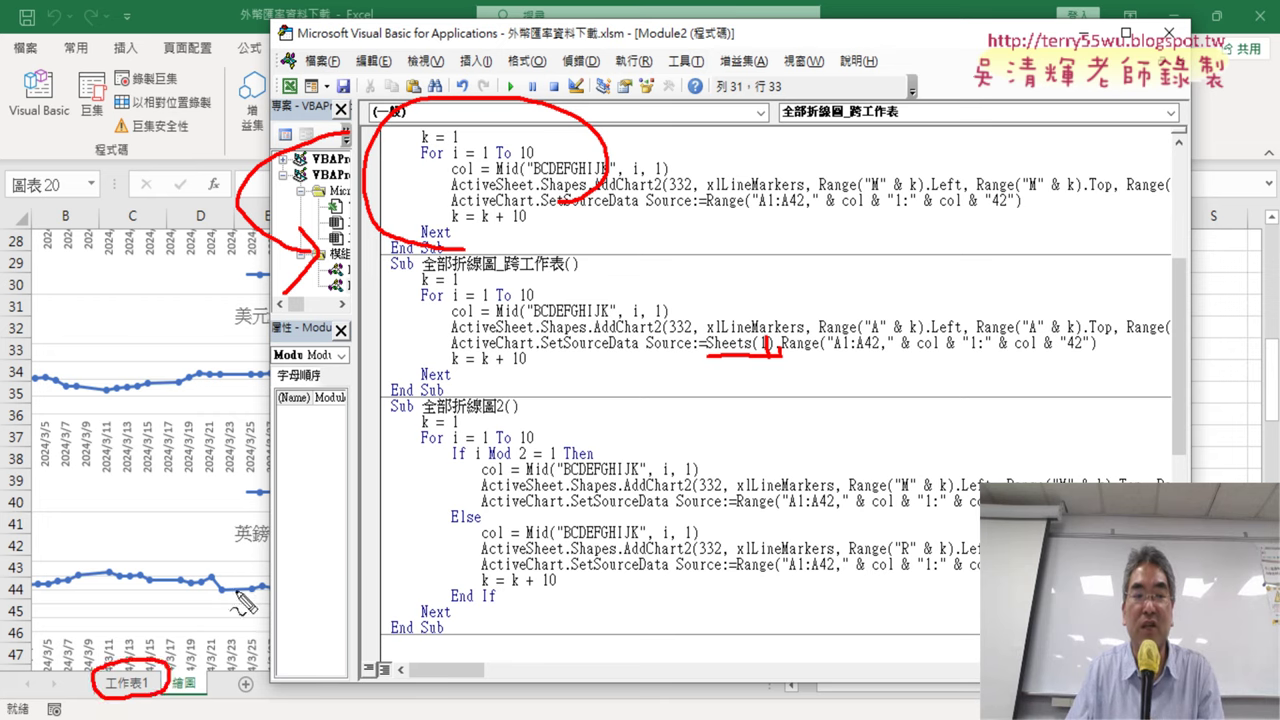
drag(139, 608, 139, 662)
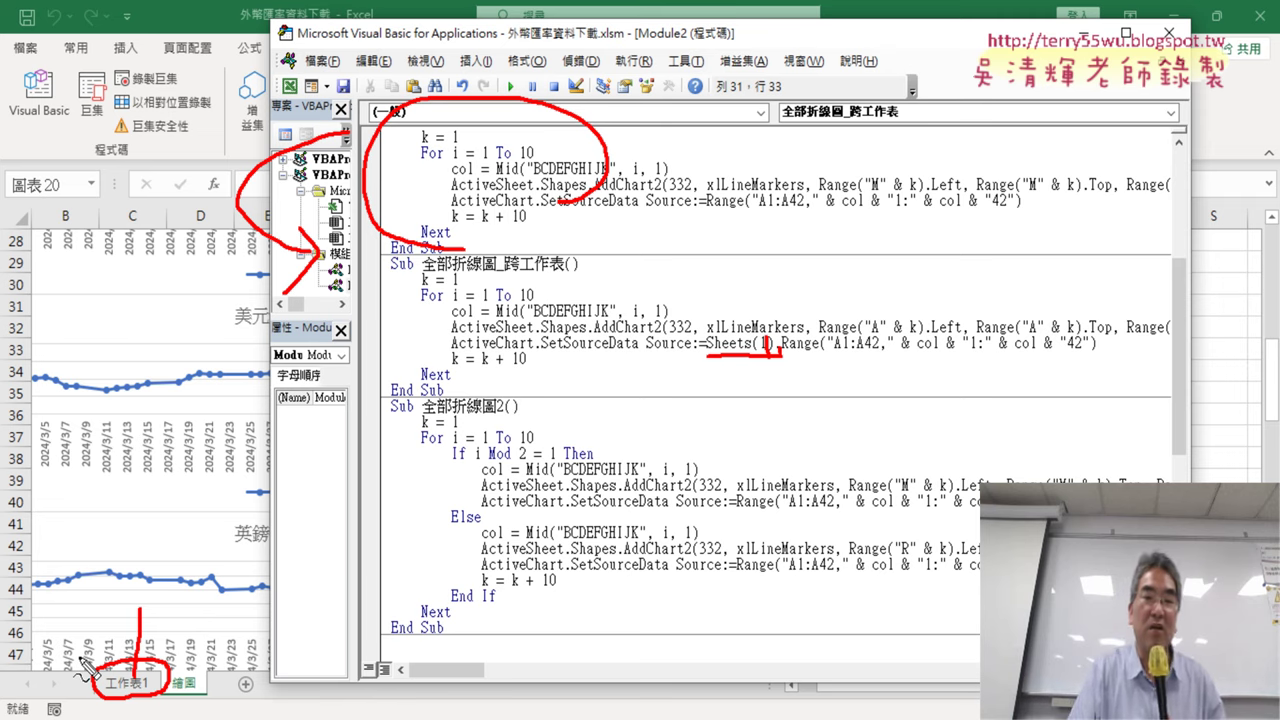
Change the macro's data source from Sheets(1) to Sheets("工作表1"), checking the sheet's name
key(Escape)
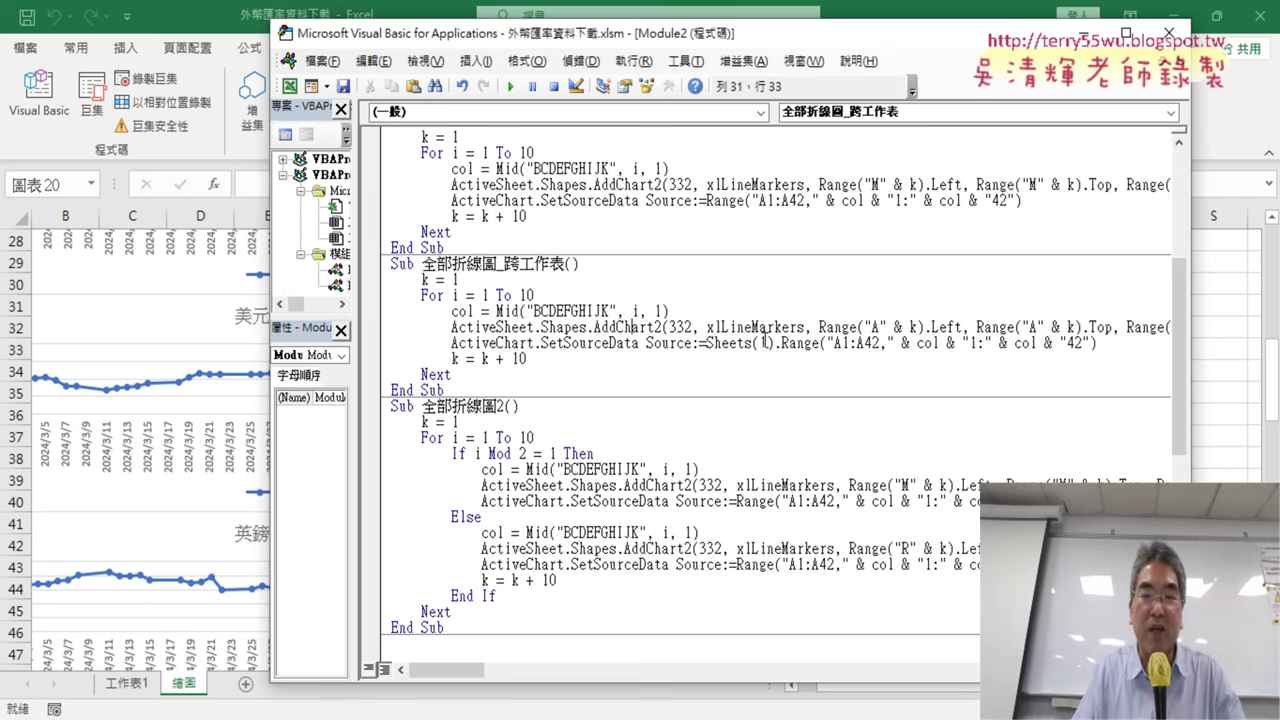
text("1)
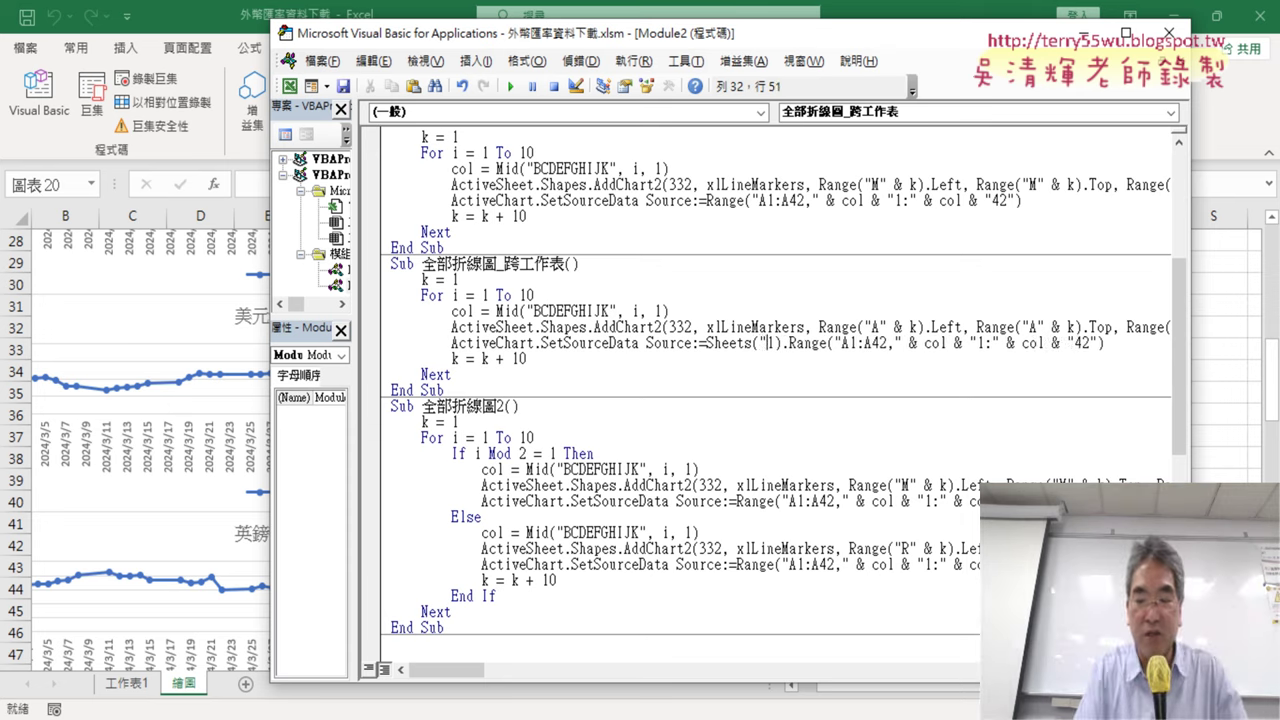
text(")
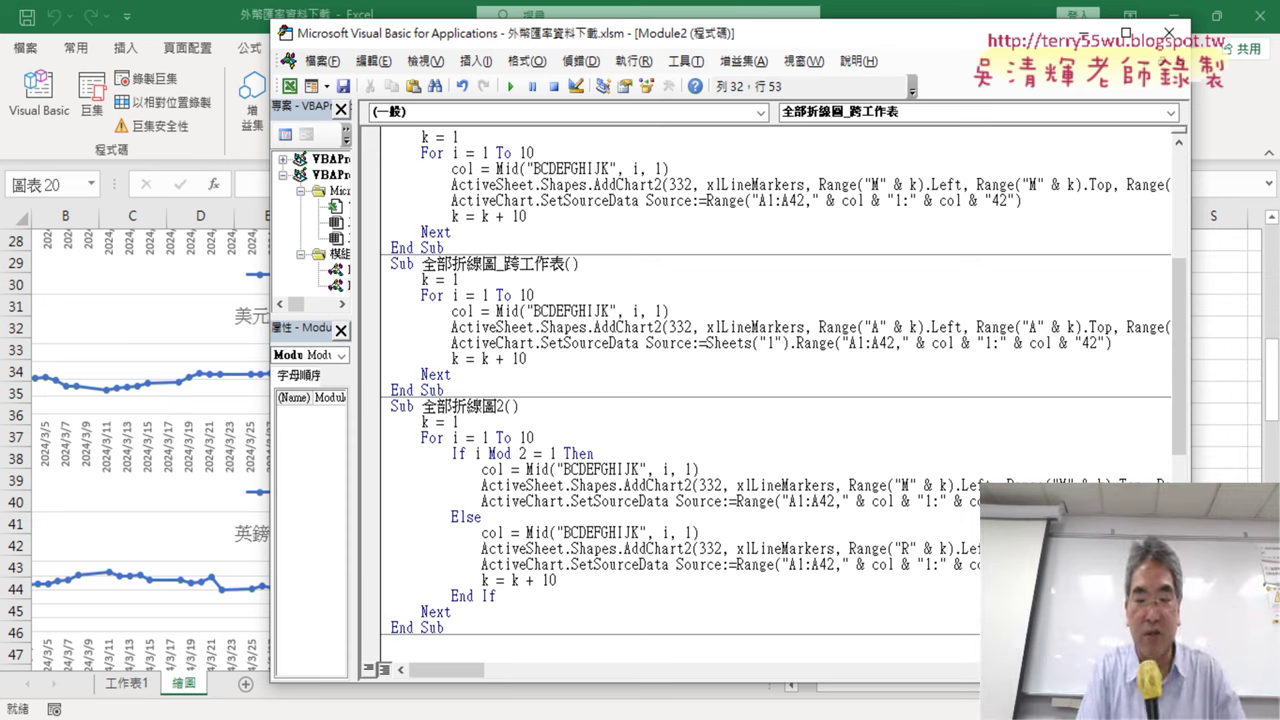
click(773, 342)
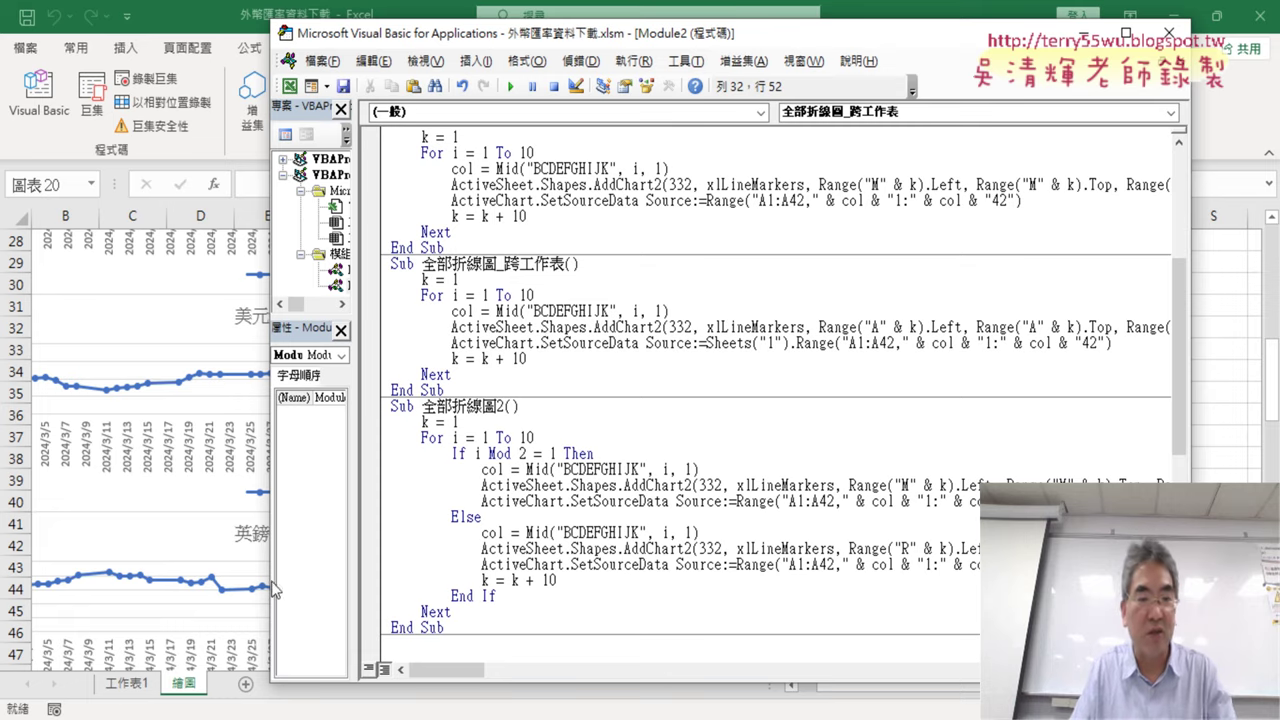
click(127, 683)
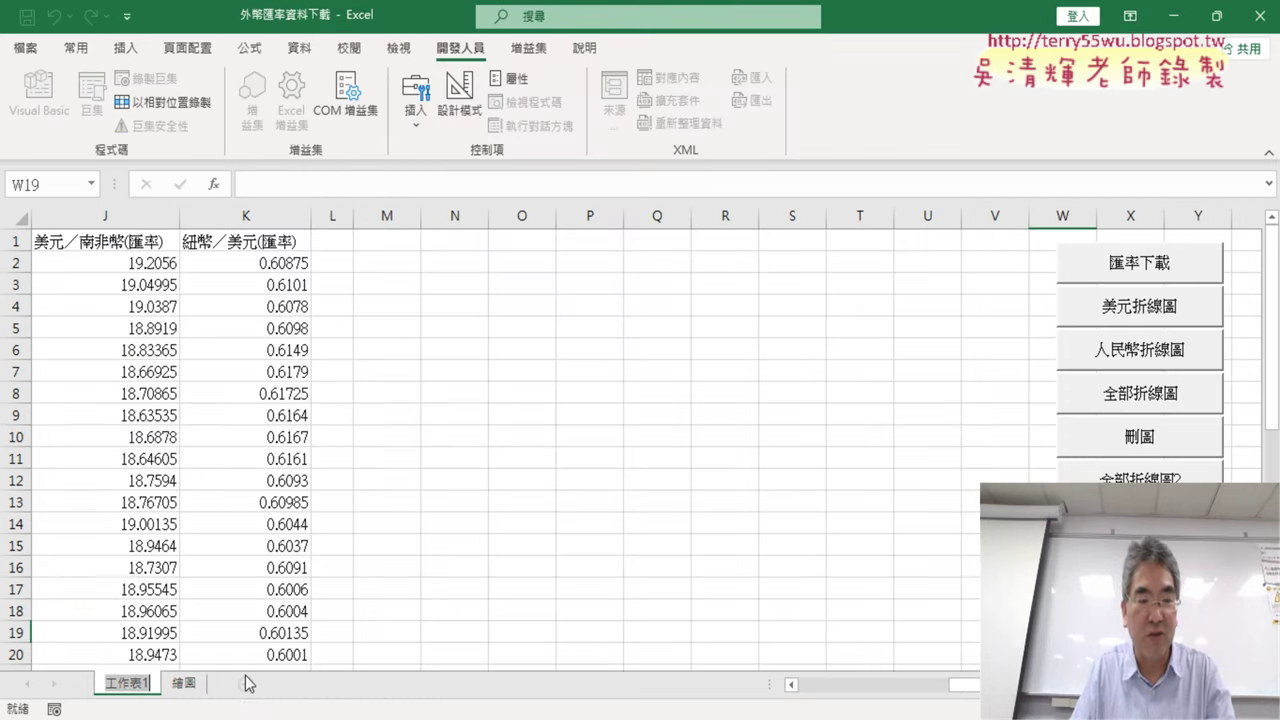
click(184, 683)
click(38, 95)
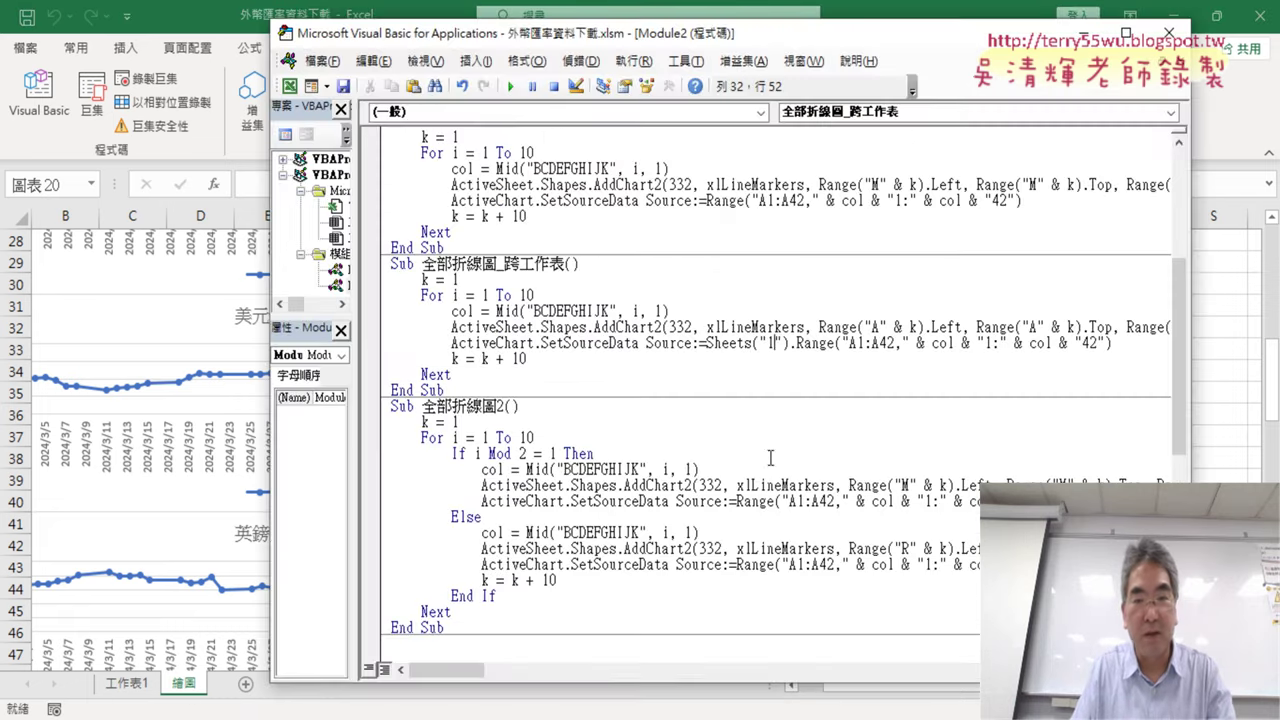
text(工作表1)
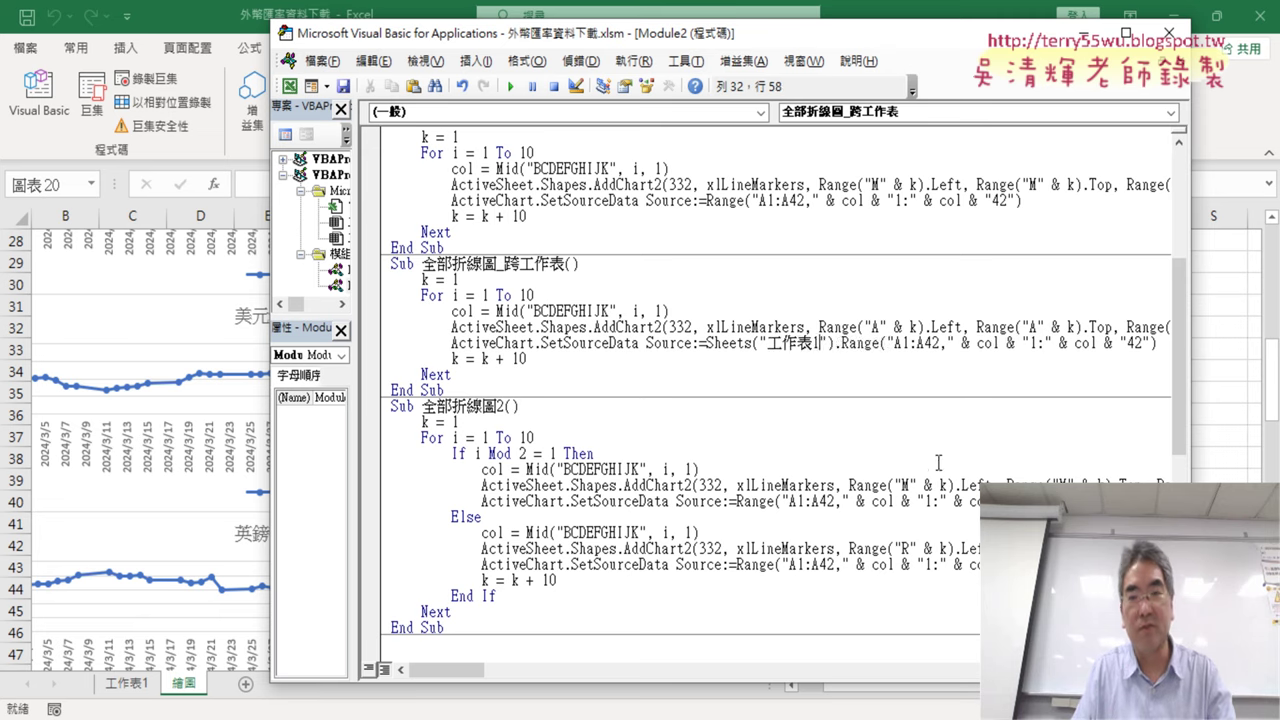
click(700, 469)
drag(768, 343, 815, 344)
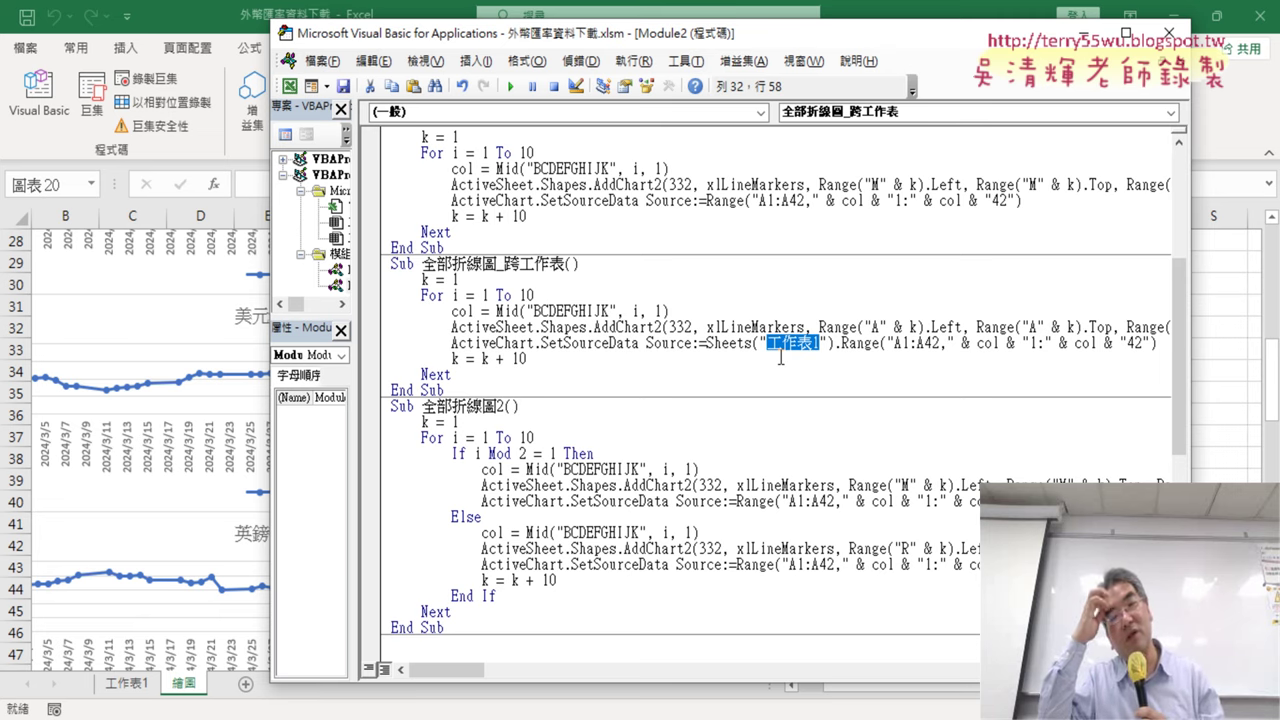
click(666, 358)
scroll(773, 343, up, 2)
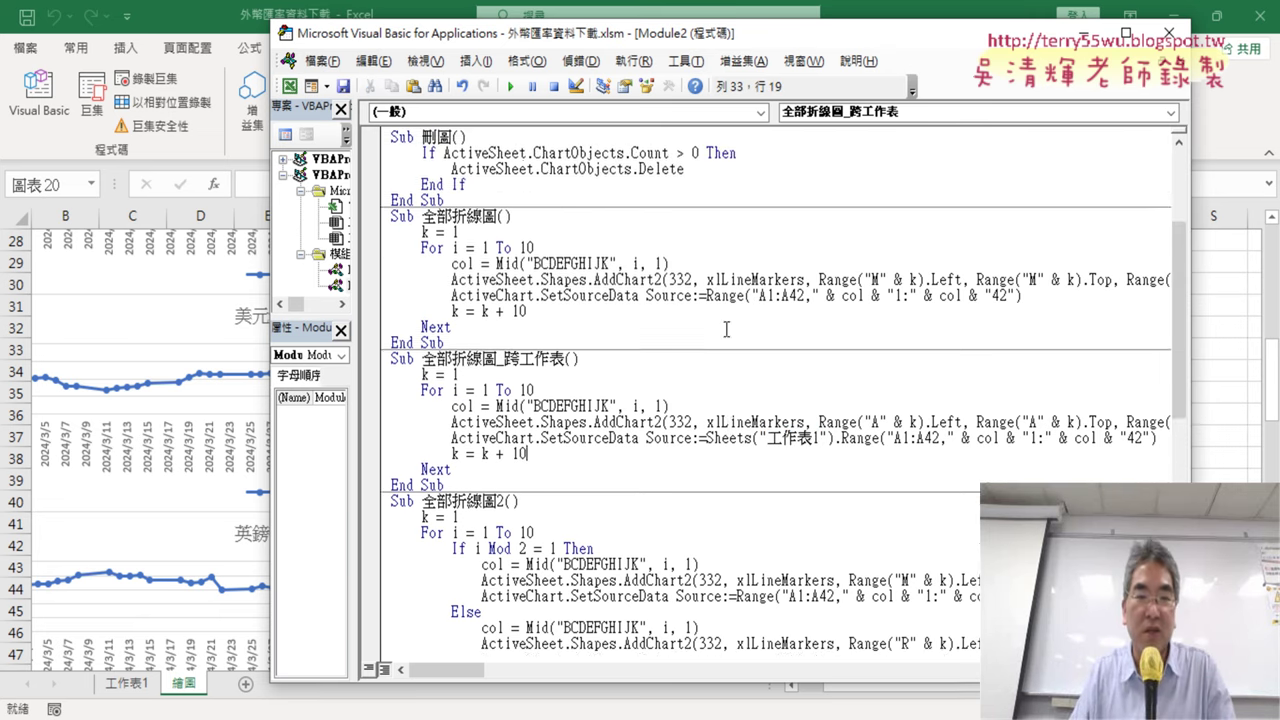
scroll(726, 324, up, 1)
Run 刪圖 to clear the charts, then rerun 全部折線圖_跨工作表 to redraw them
click(612, 200)
click(512, 87)
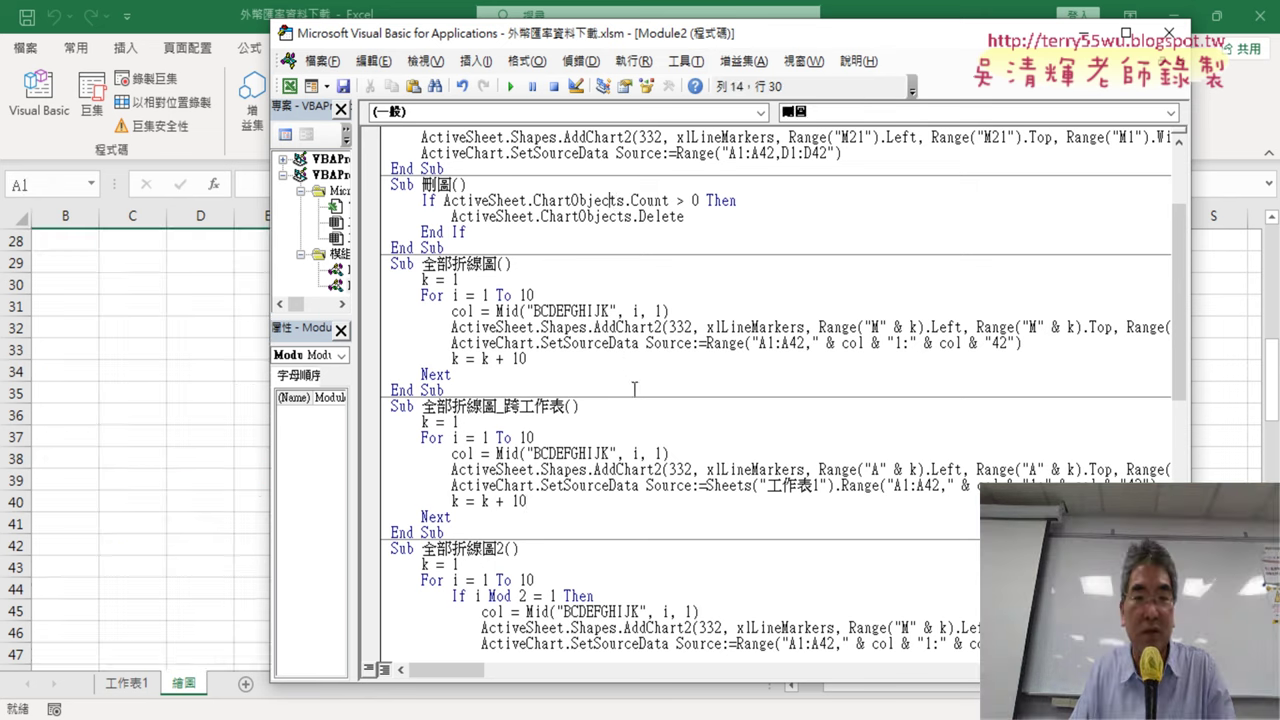
click(629, 437)
click(512, 87)
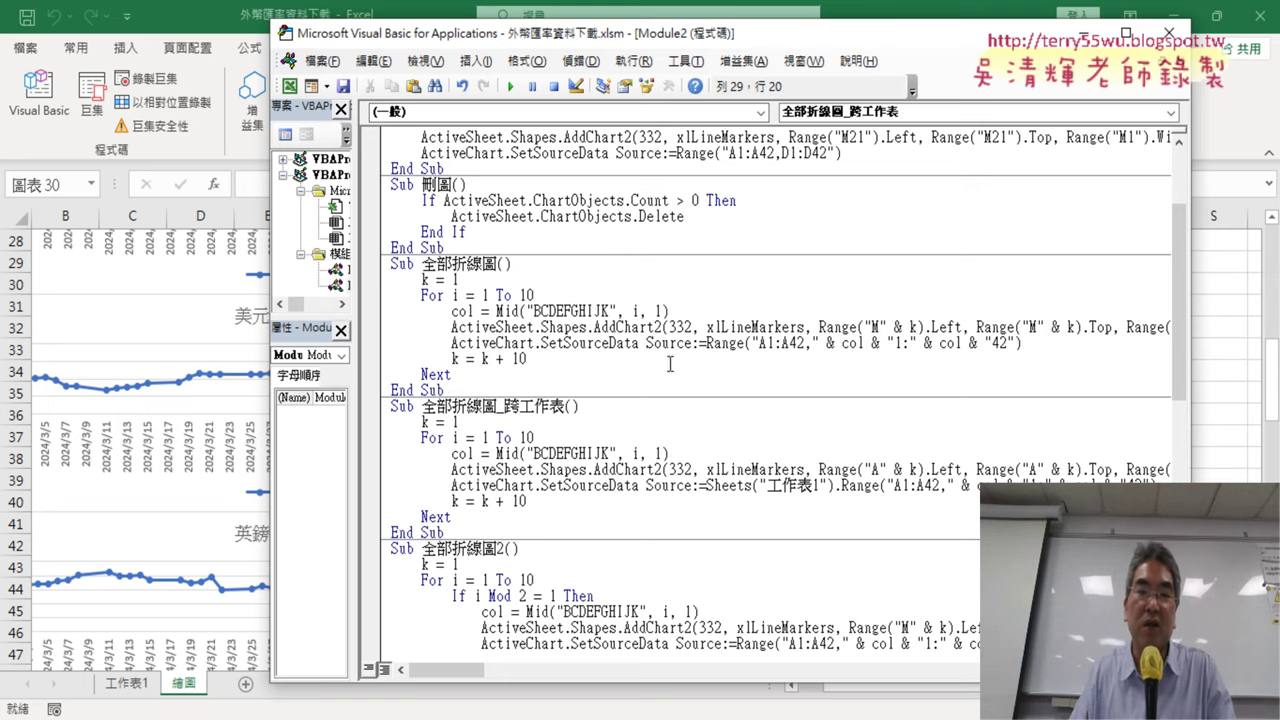
scroll(680, 391, down, 1)
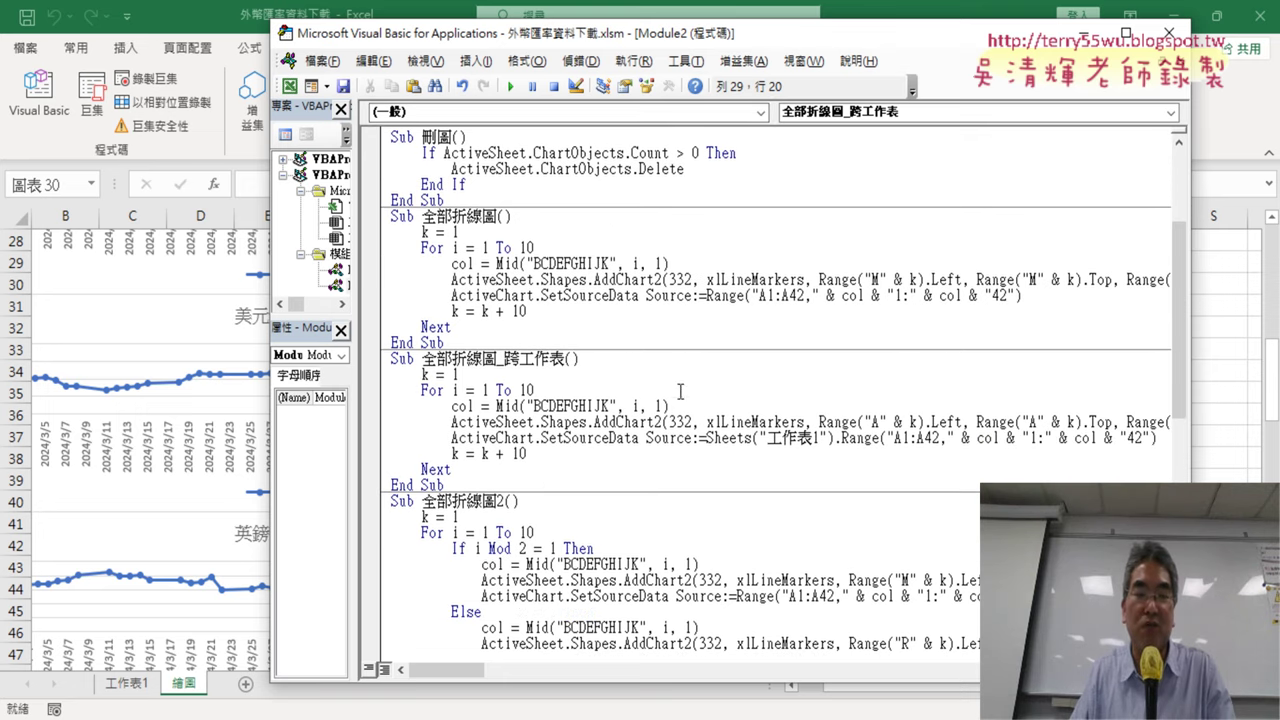
Duplicate the 全部折線圖_跨工作表 procedure below itself and rename the copy 全部折線圖_跨工作表2
drag(474, 483, 390, 358)
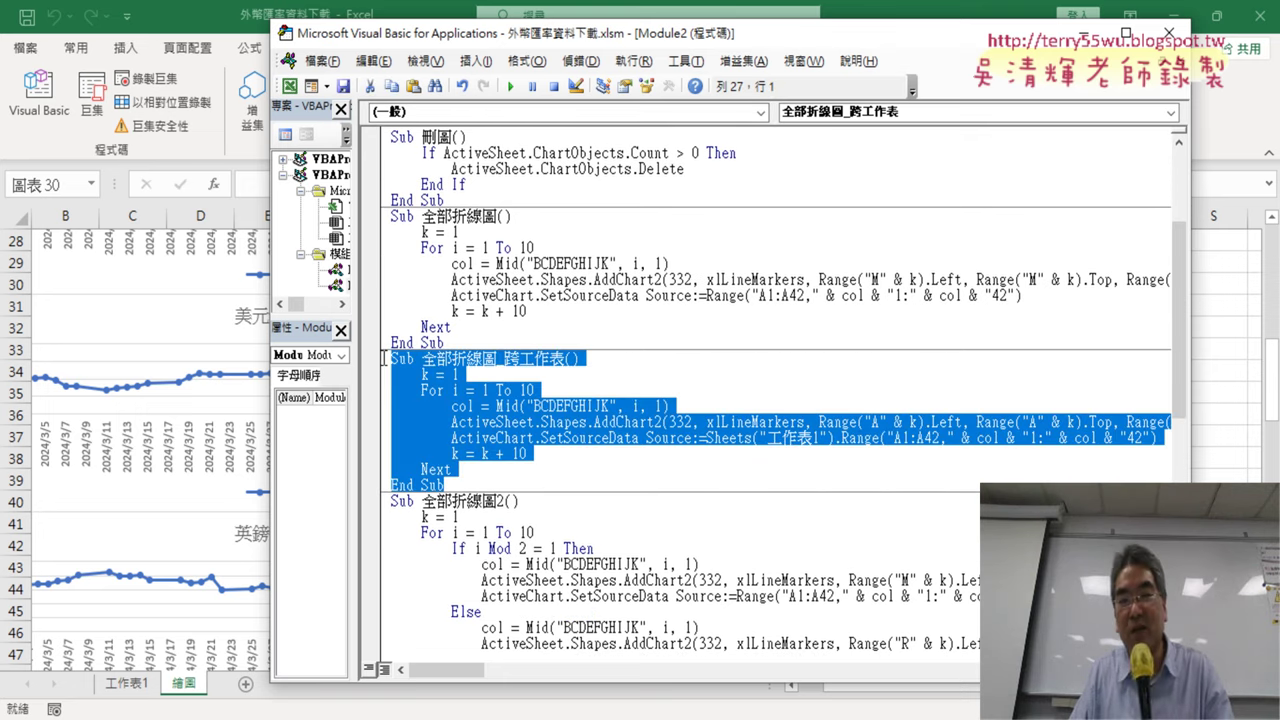
right_click(512, 388)
click(527, 413)
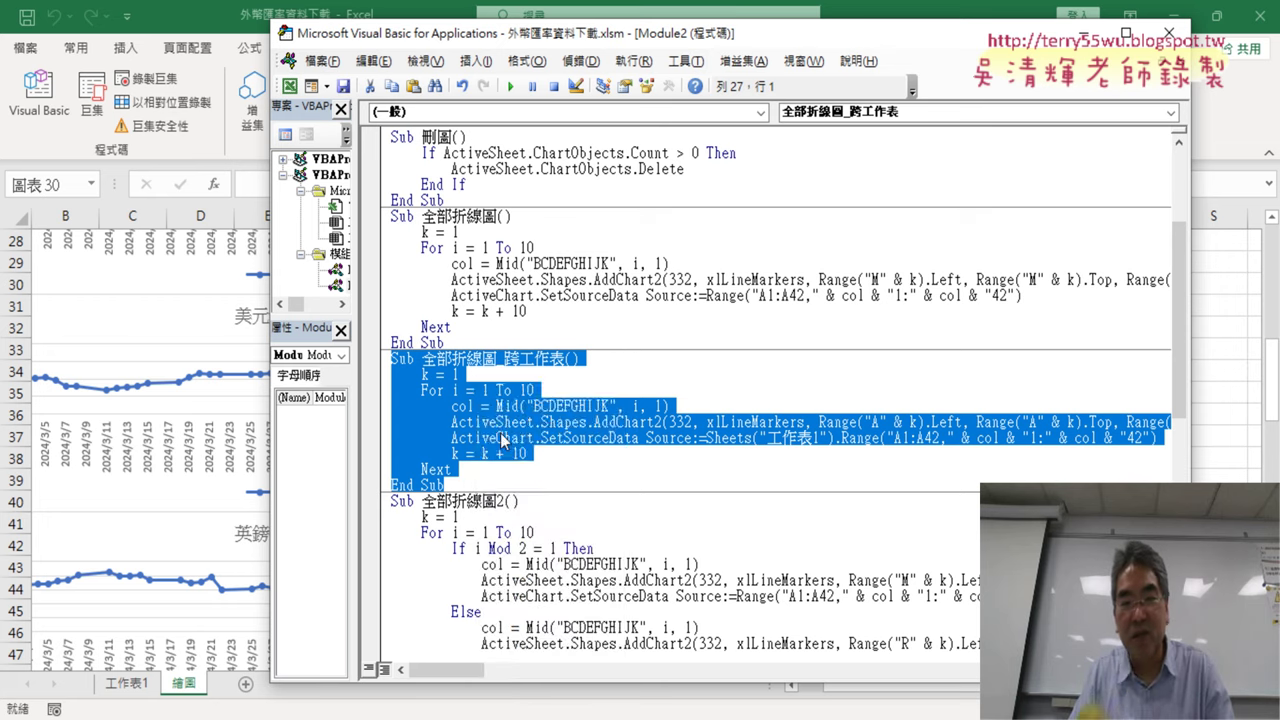
click(450, 485)
key(Return)
key(ctrl+v)
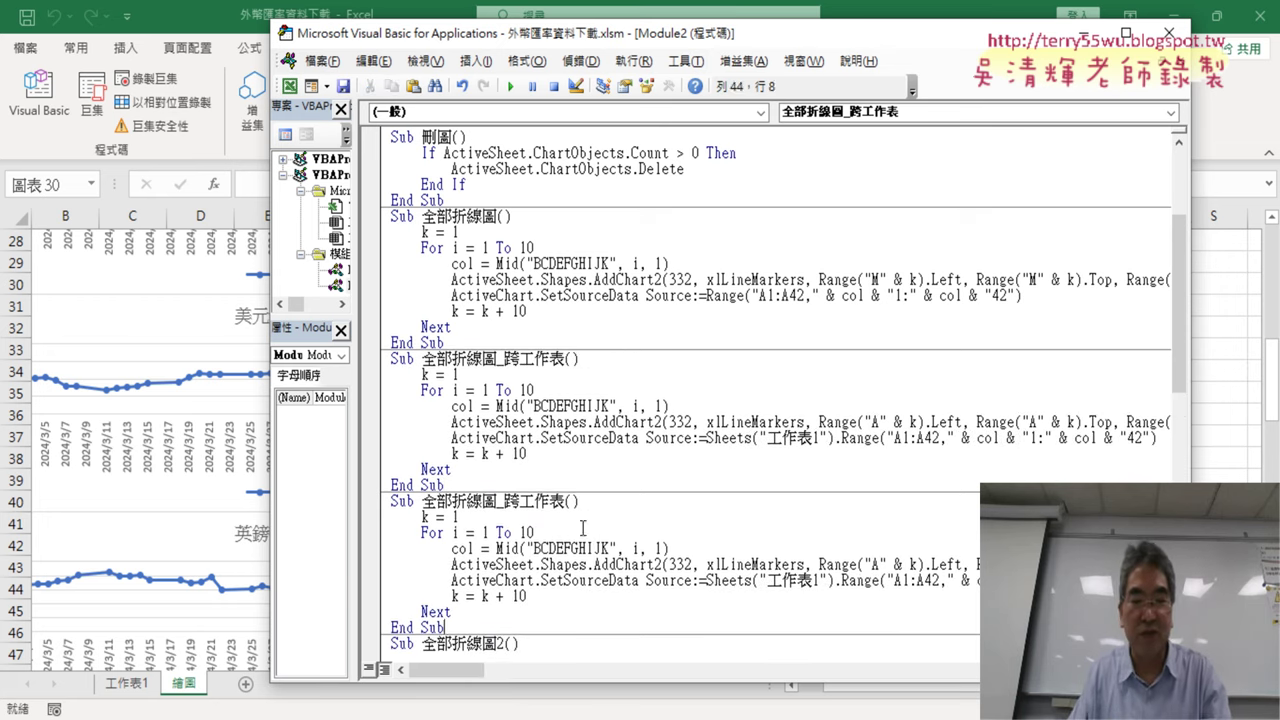
text(2)
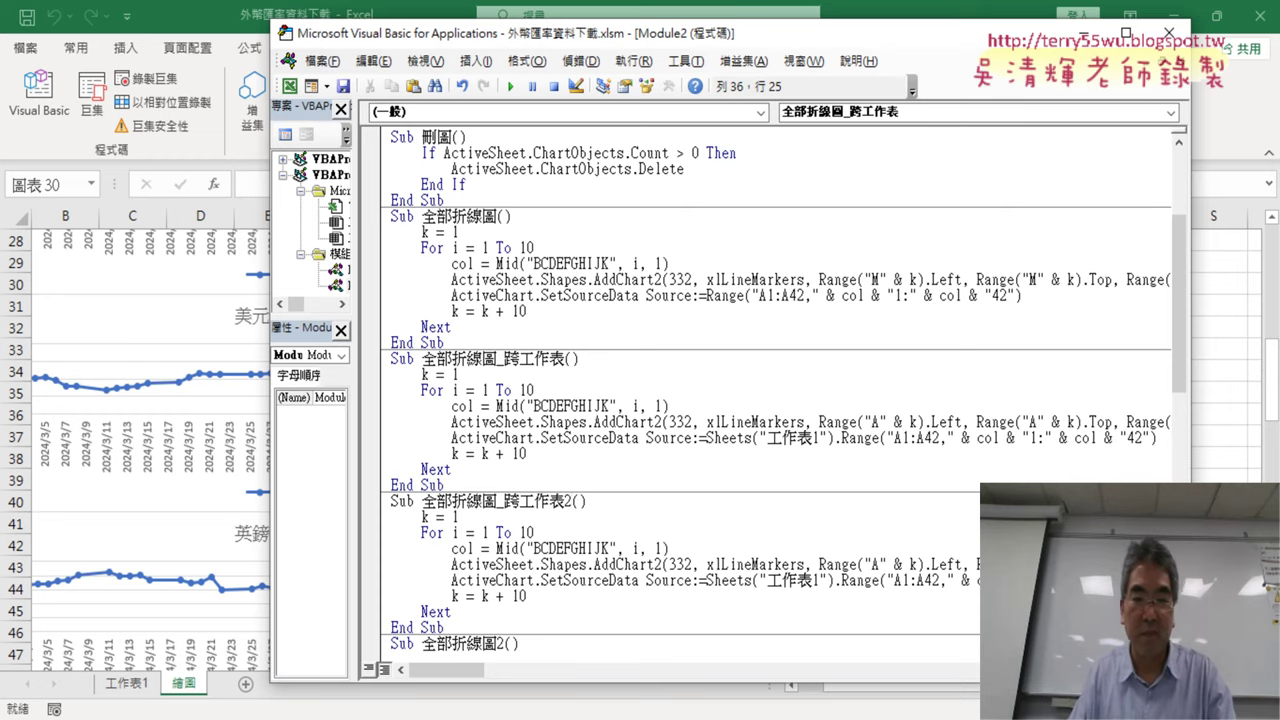
Add If i Mod 2 = 1 Then, Else and End If lines inside the copied loop
scroll(631, 438, down, 4)
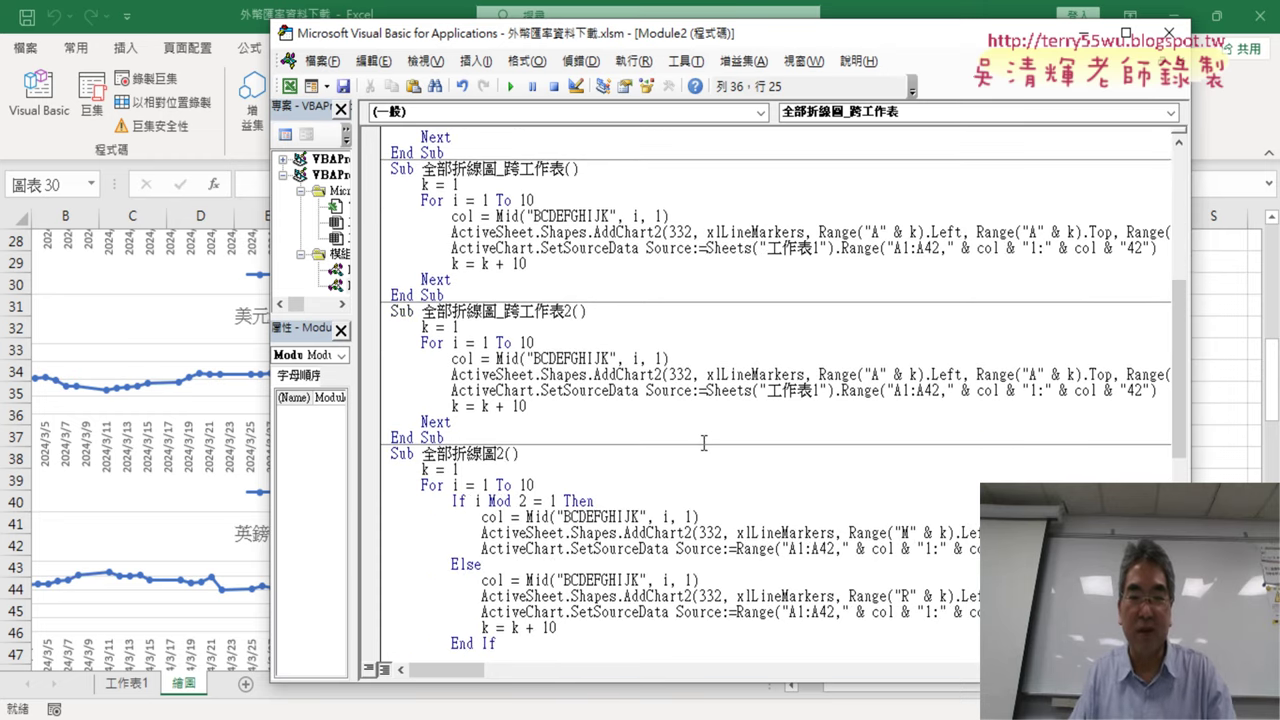
scroll(567, 490, down, 1)
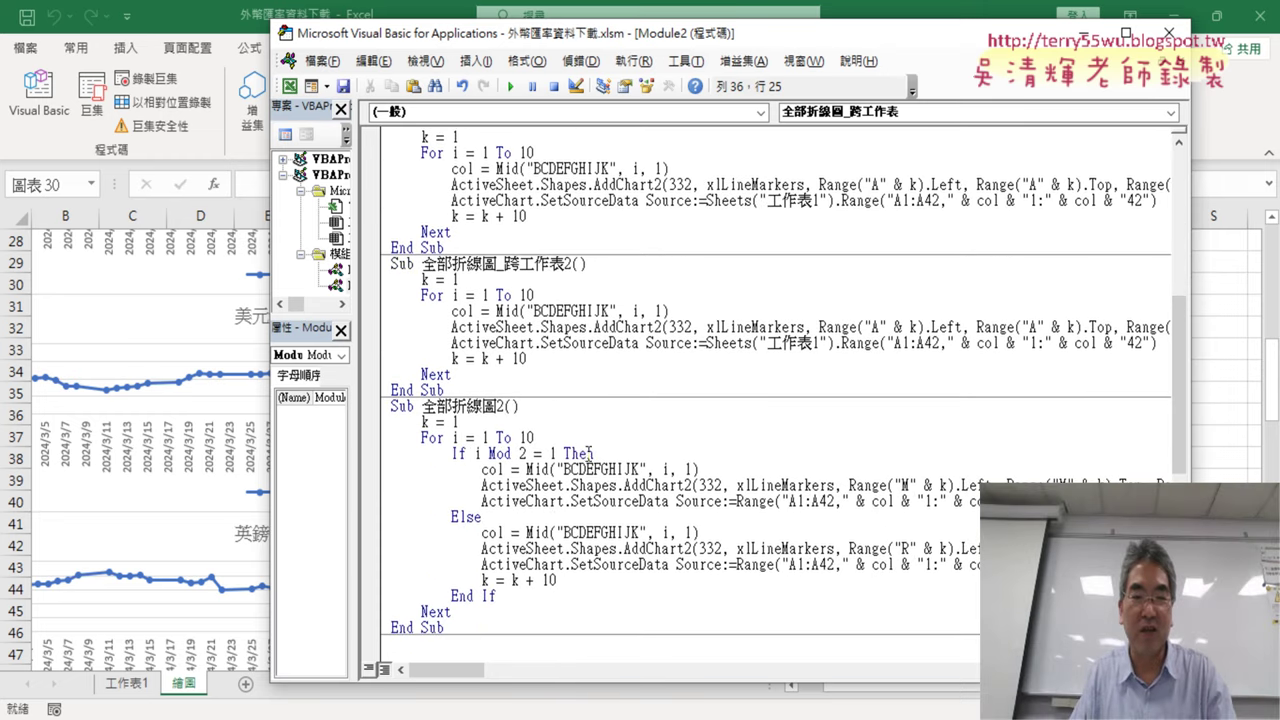
drag(589, 453, 384, 461)
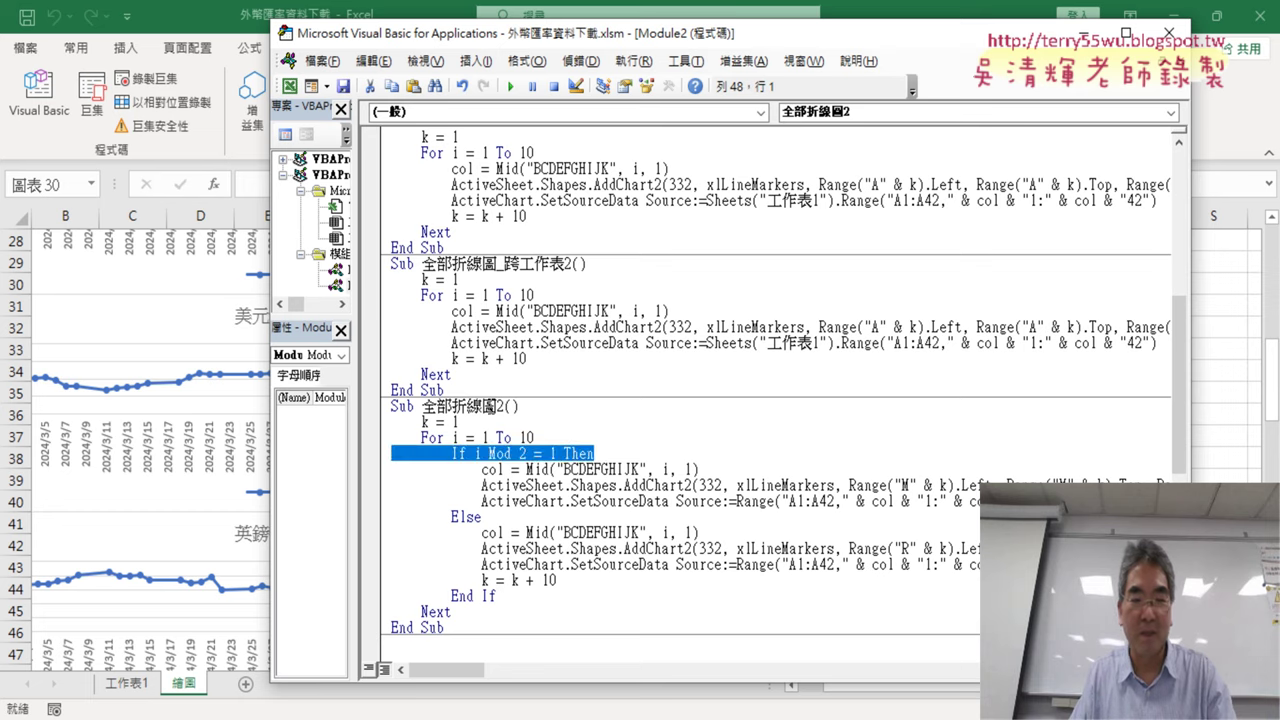
key(ctrl+c)
click(608, 293)
key(Return)
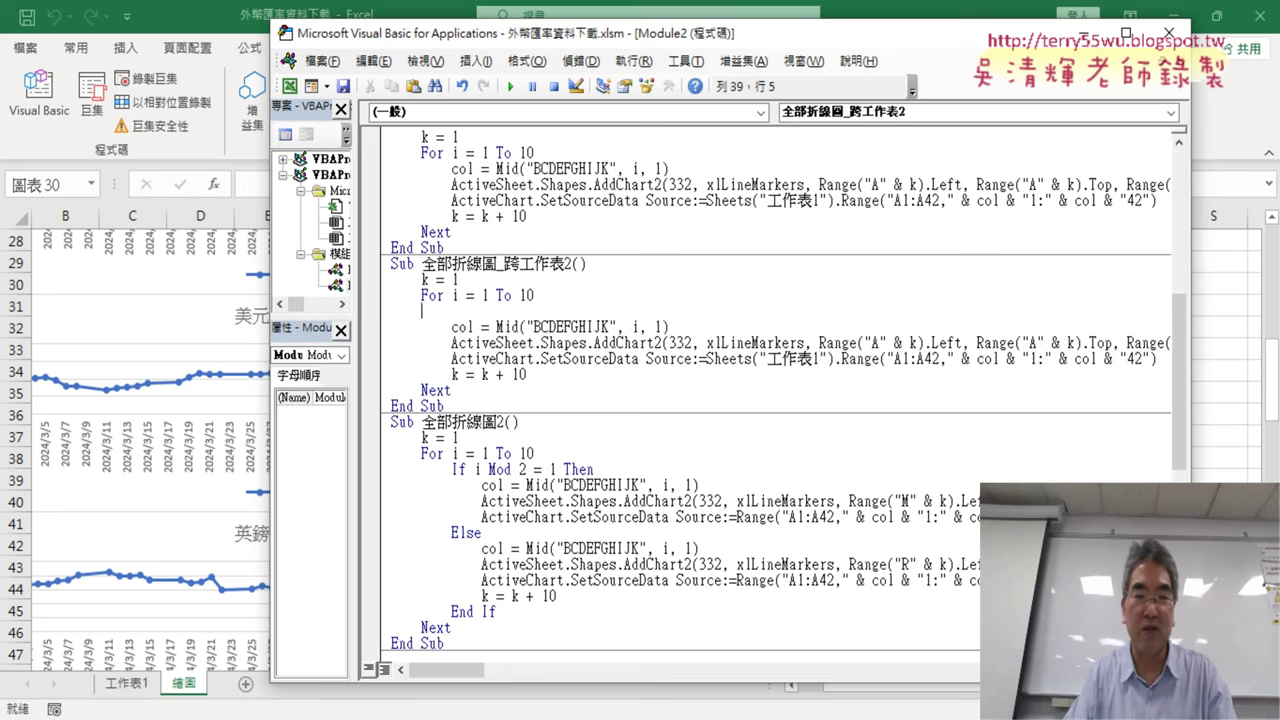
key(ctrl+v)
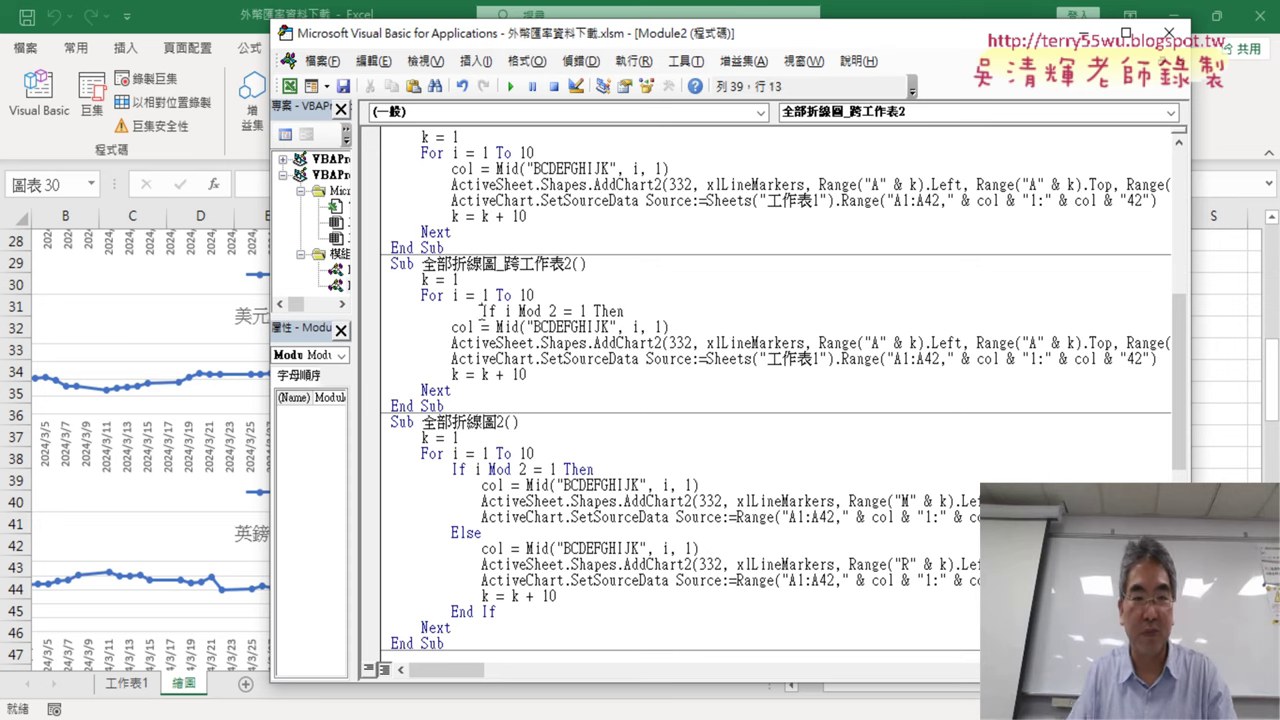
key(BackSpace)
key(BackSpace)
key(BackSpace)
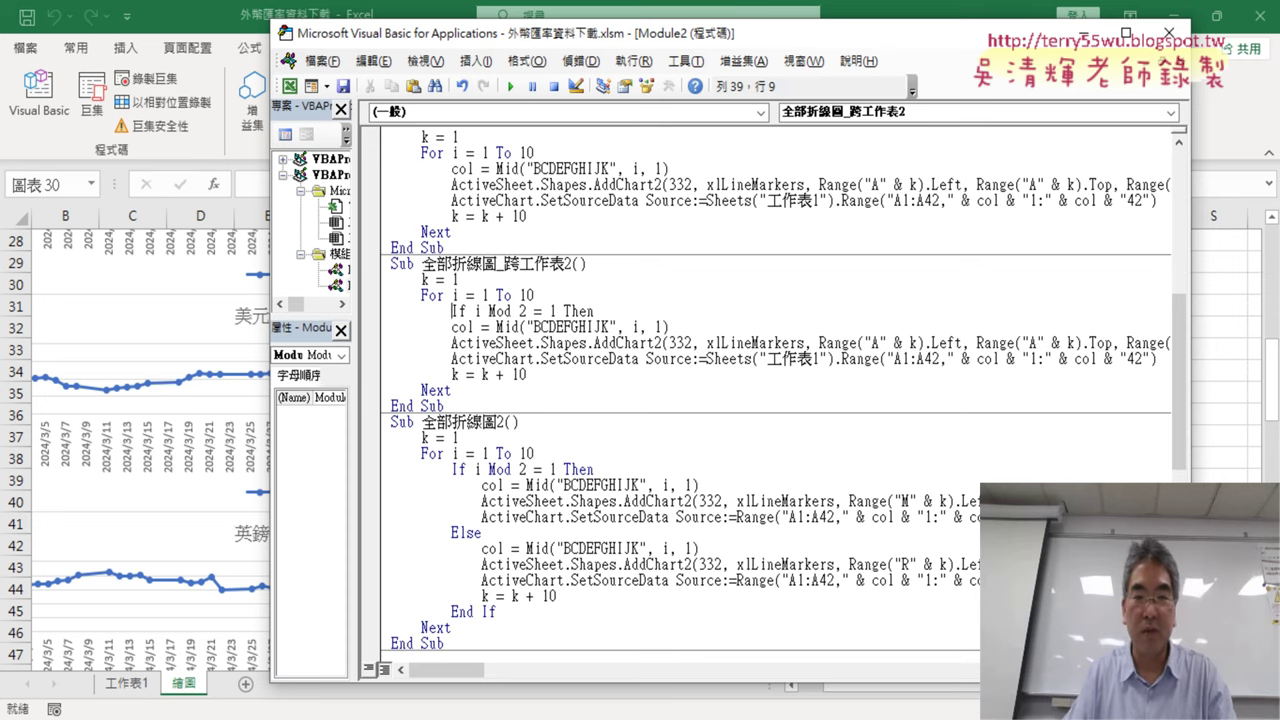
key(Return)
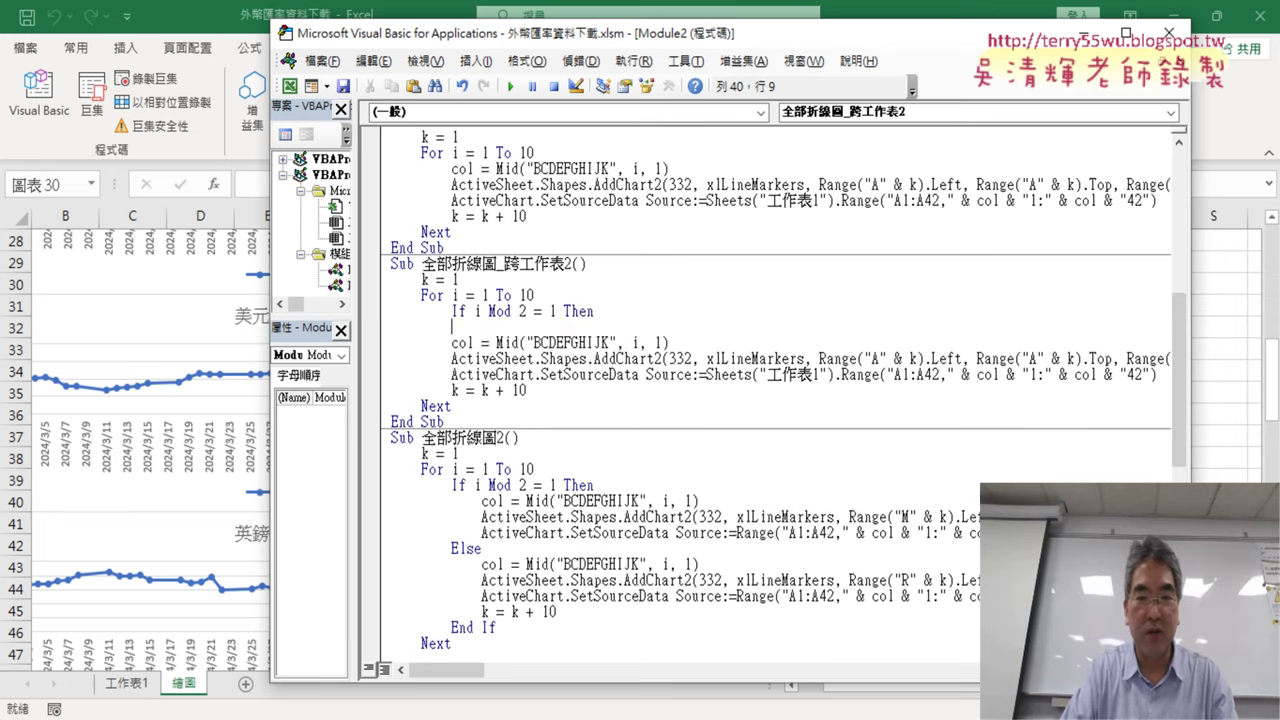
key(Return)
text(e)
text(se)
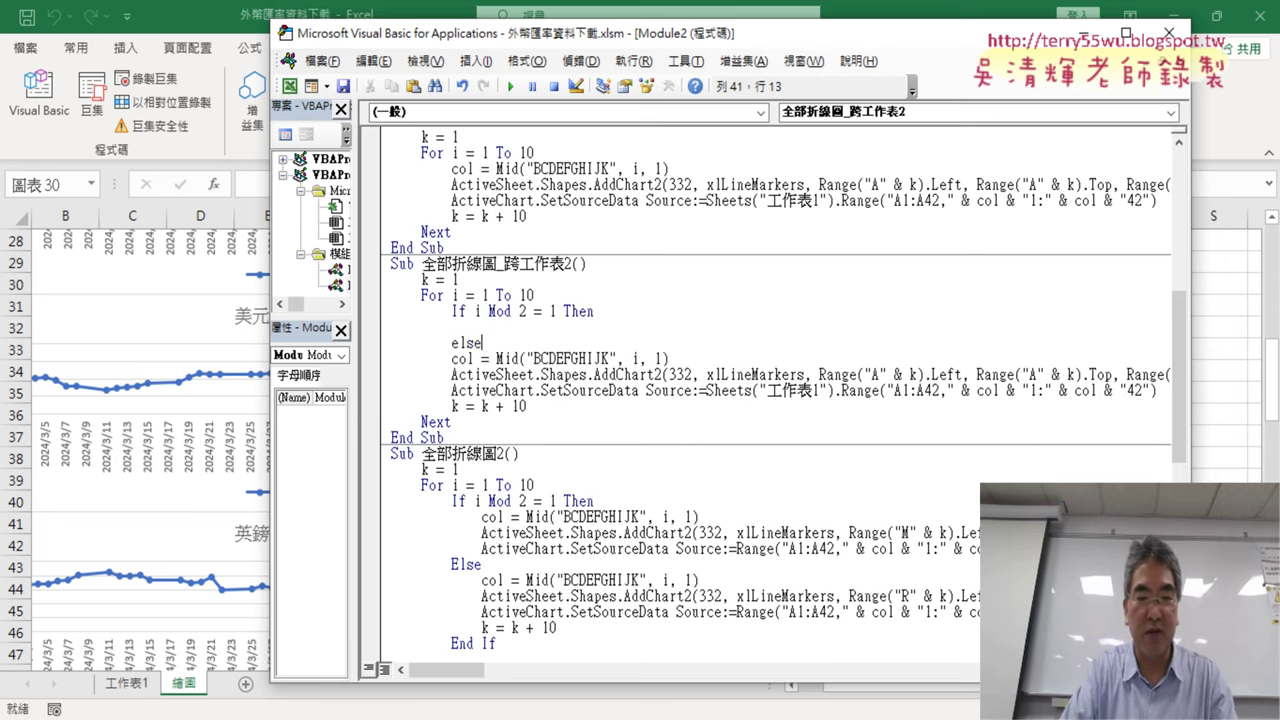
key(Return)
key(Return)
text(en)
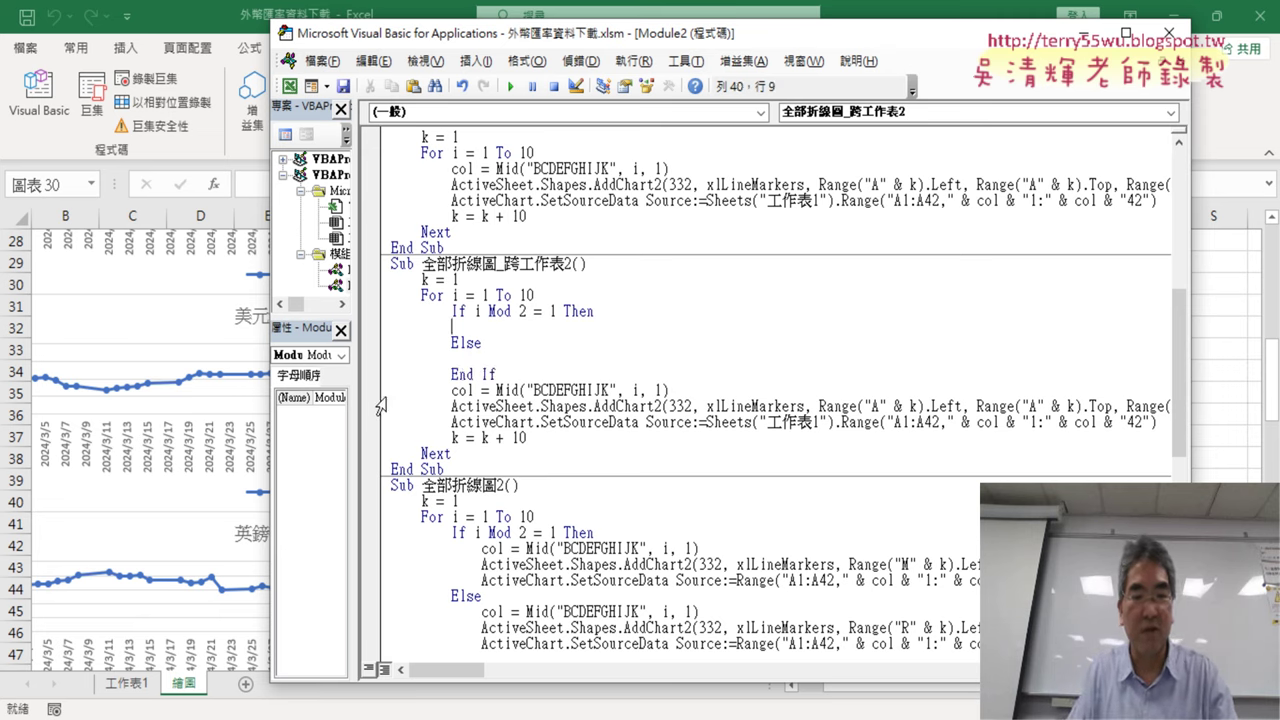
Copy the three chart-creation lines into the If branch, indent them, and remove the blank line
drag(381, 391, 378, 432)
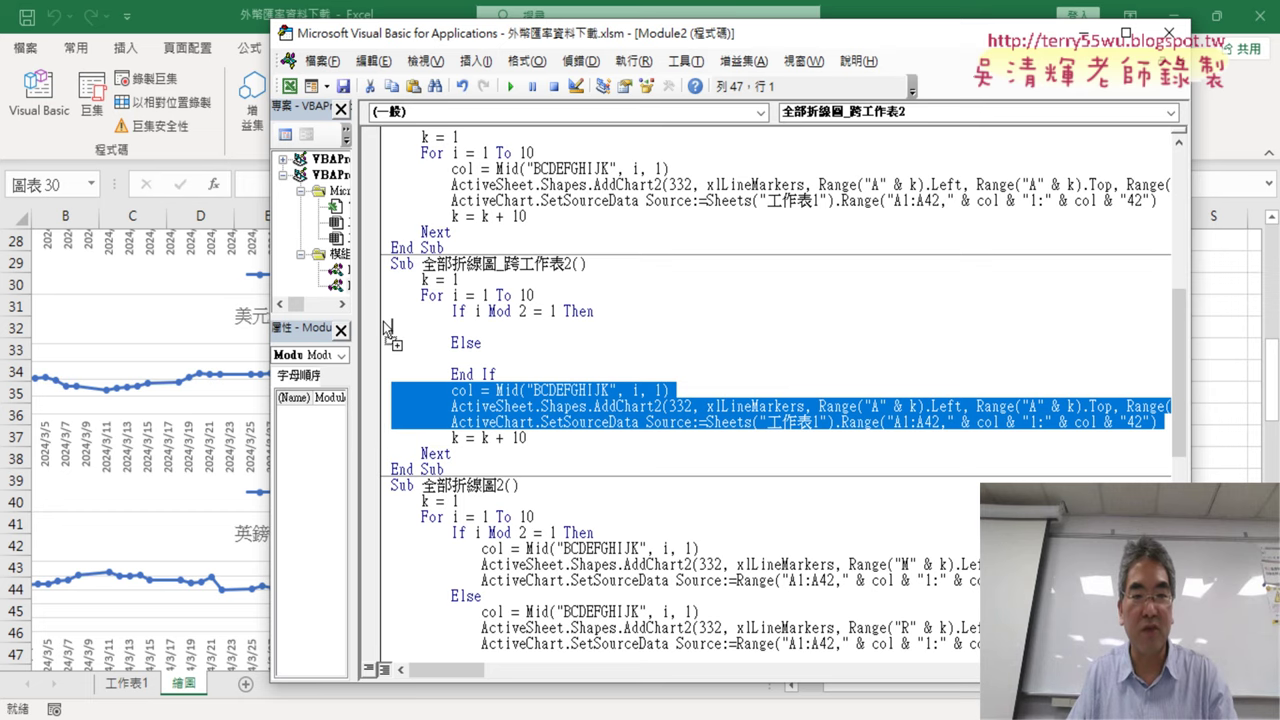
drag(388, 333, 390, 330)
drag(520, 362, 397, 328)
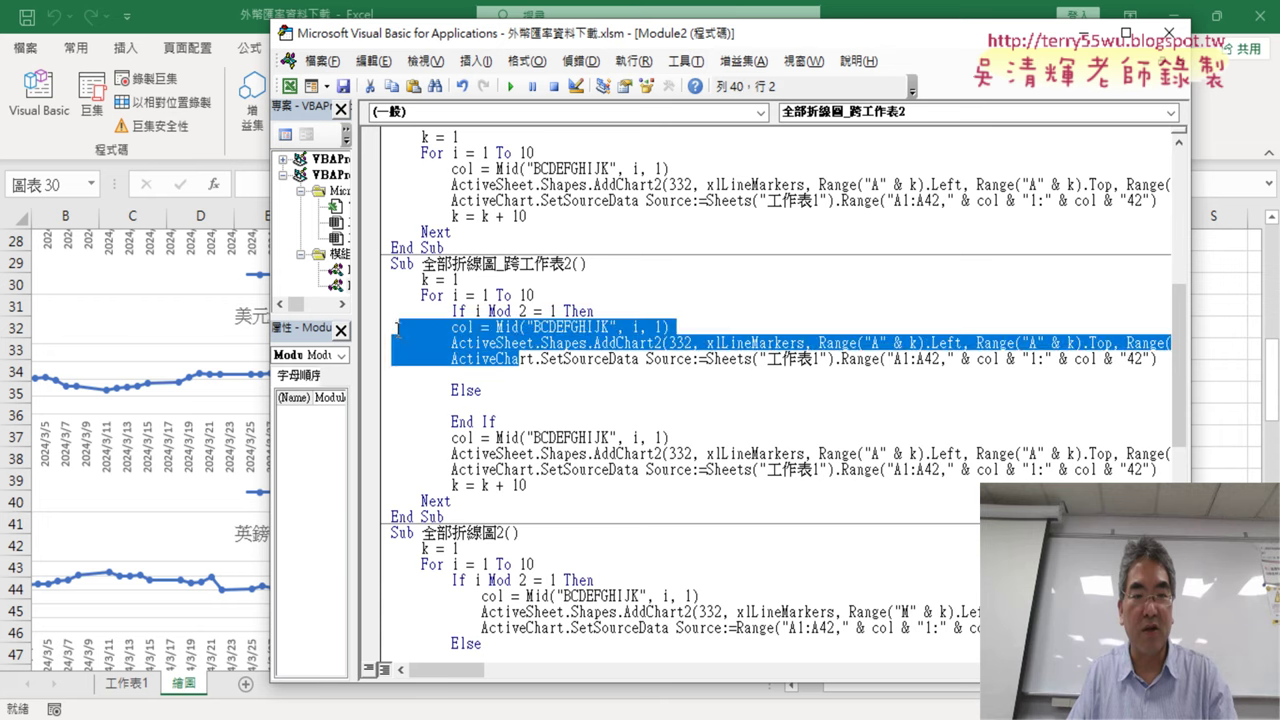
key(Tab)
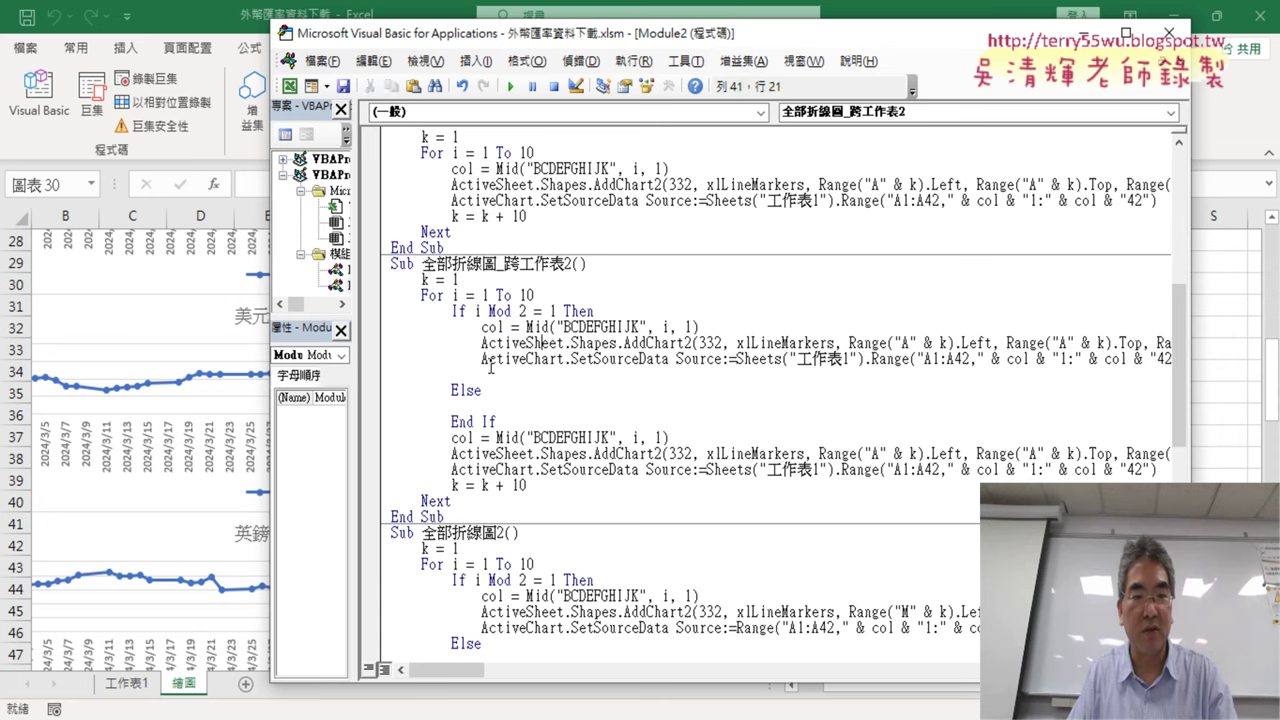
click(368, 374)
key(BackSpace)
key(BackSpace)
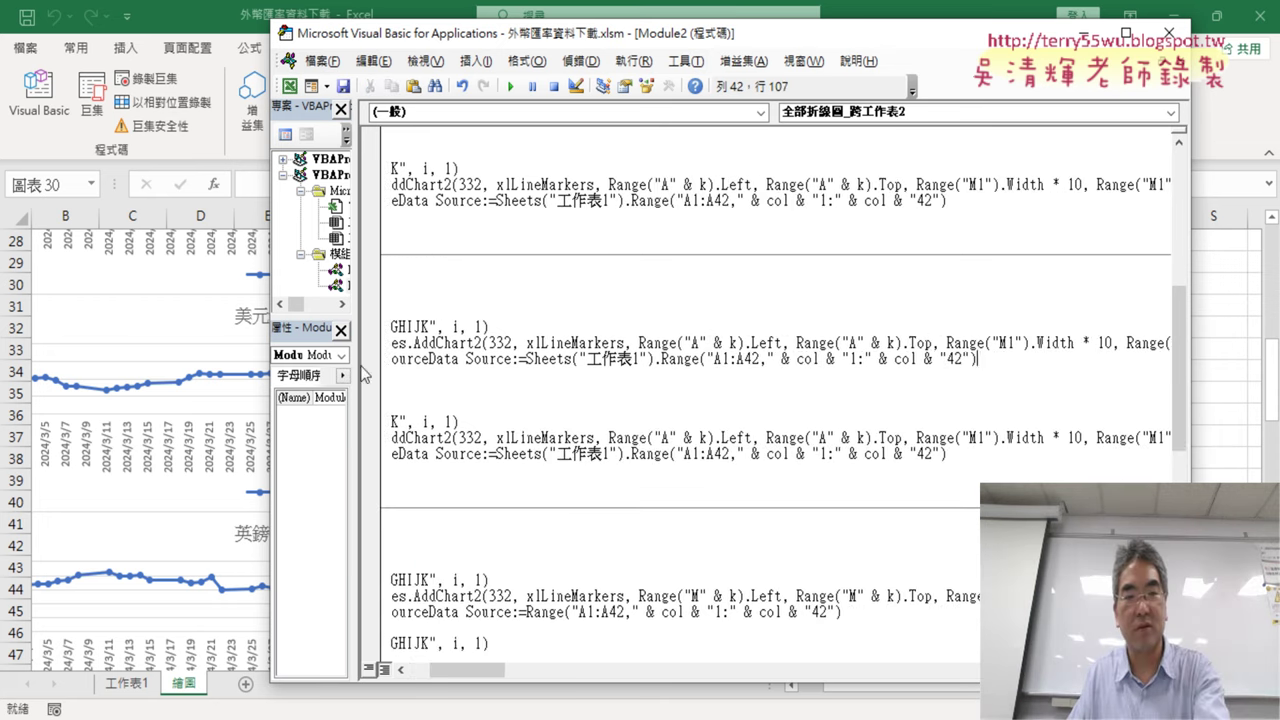
click(489, 478)
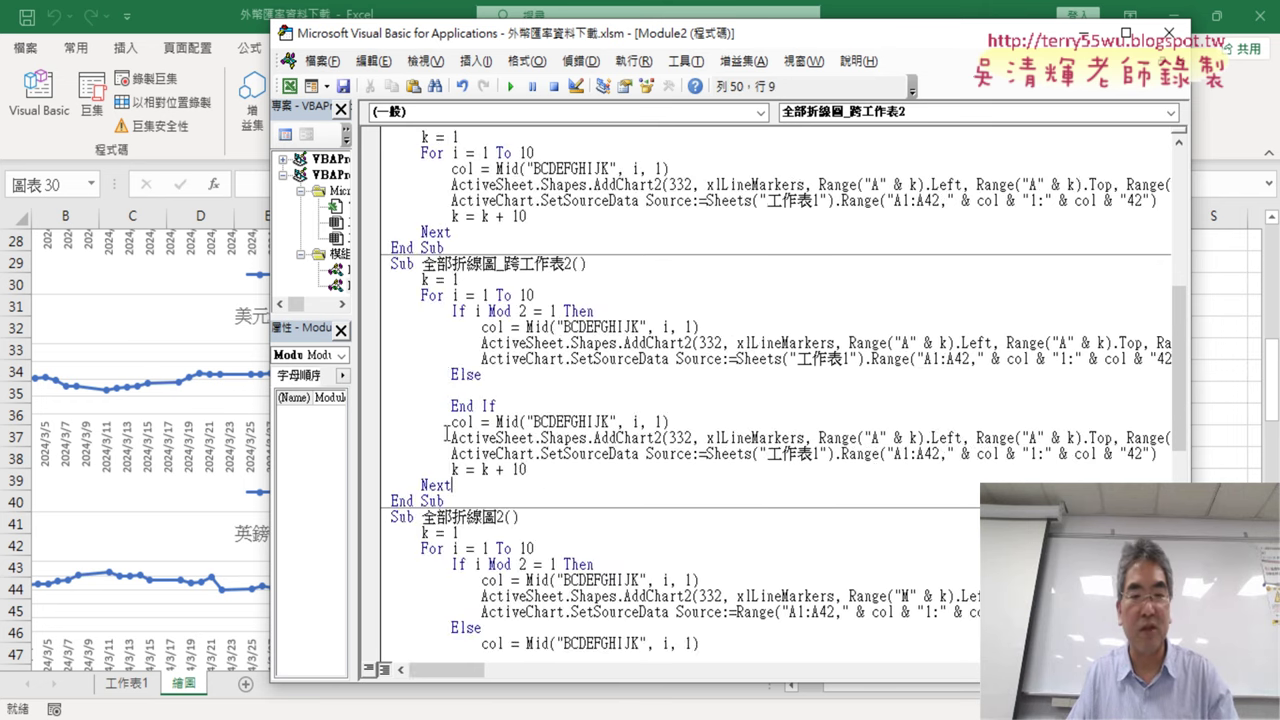
Move the four lines from col = Mid to k = k + 10 into the Else branch, indented
mouse_move(535, 468)
mouse_down()
mouse_move(376, 425)
mouse_move(390, 391)
mouse_up()
drag(527, 445, 385, 393)
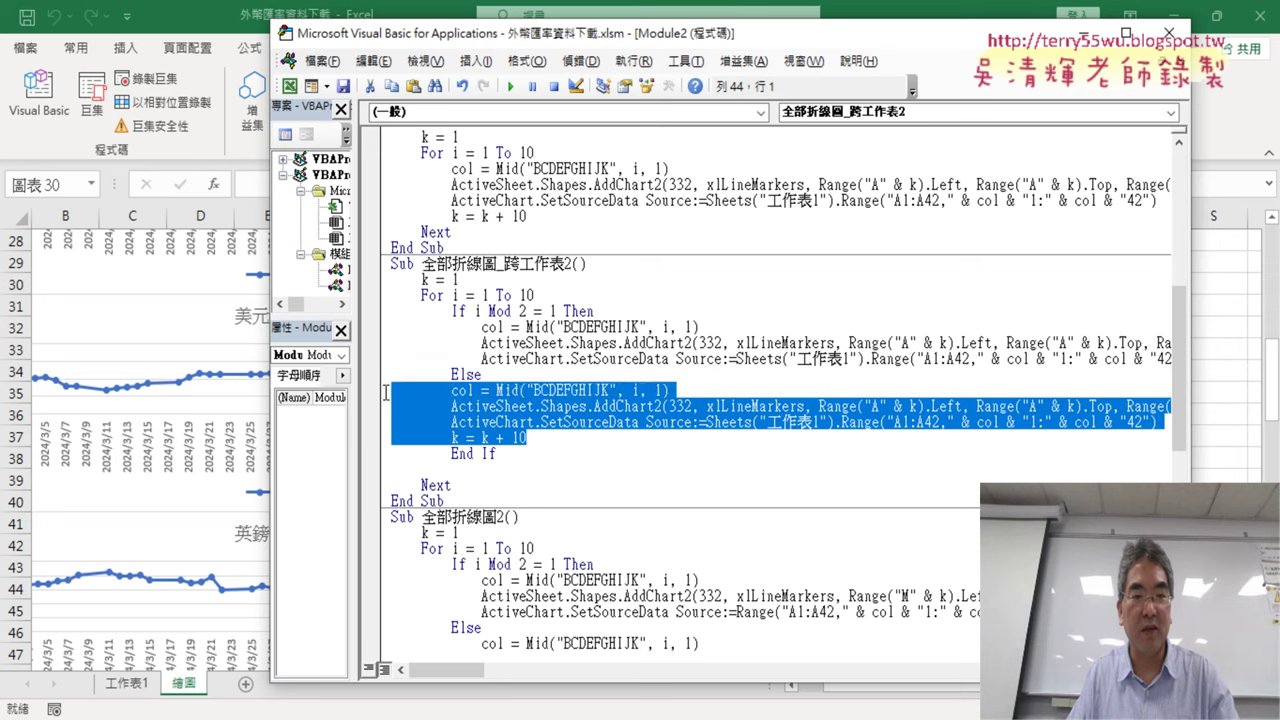
key(Tab)
click(567, 450)
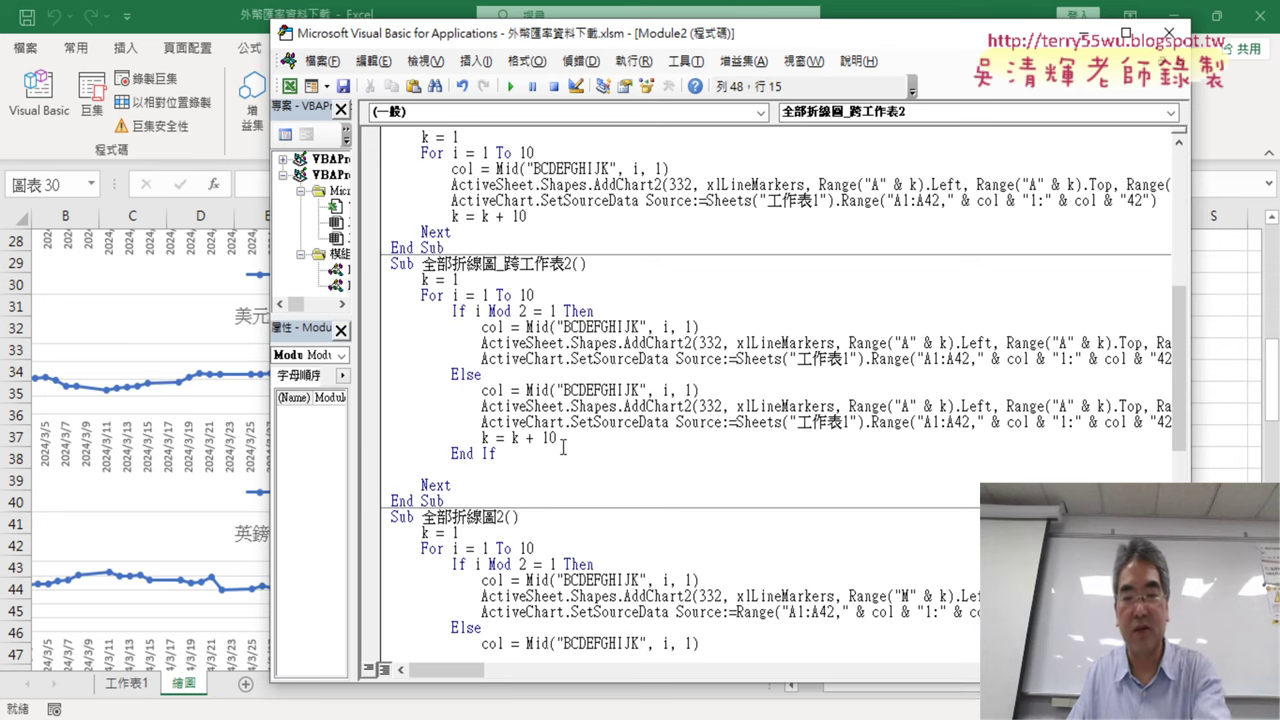
key(Delete)
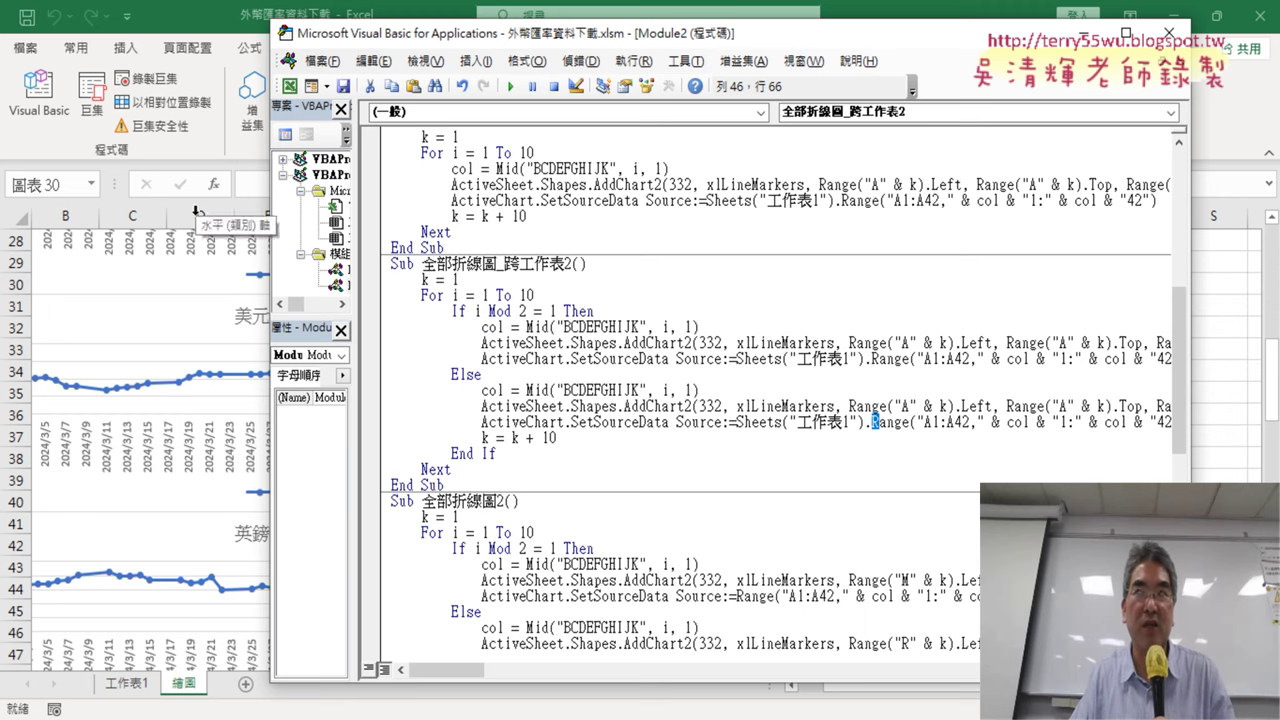
Anchor Else-branch charts at Range("F" & k) and change both chart widths to Range("M1").Width * 5
drag(410, 36, 338, 41)
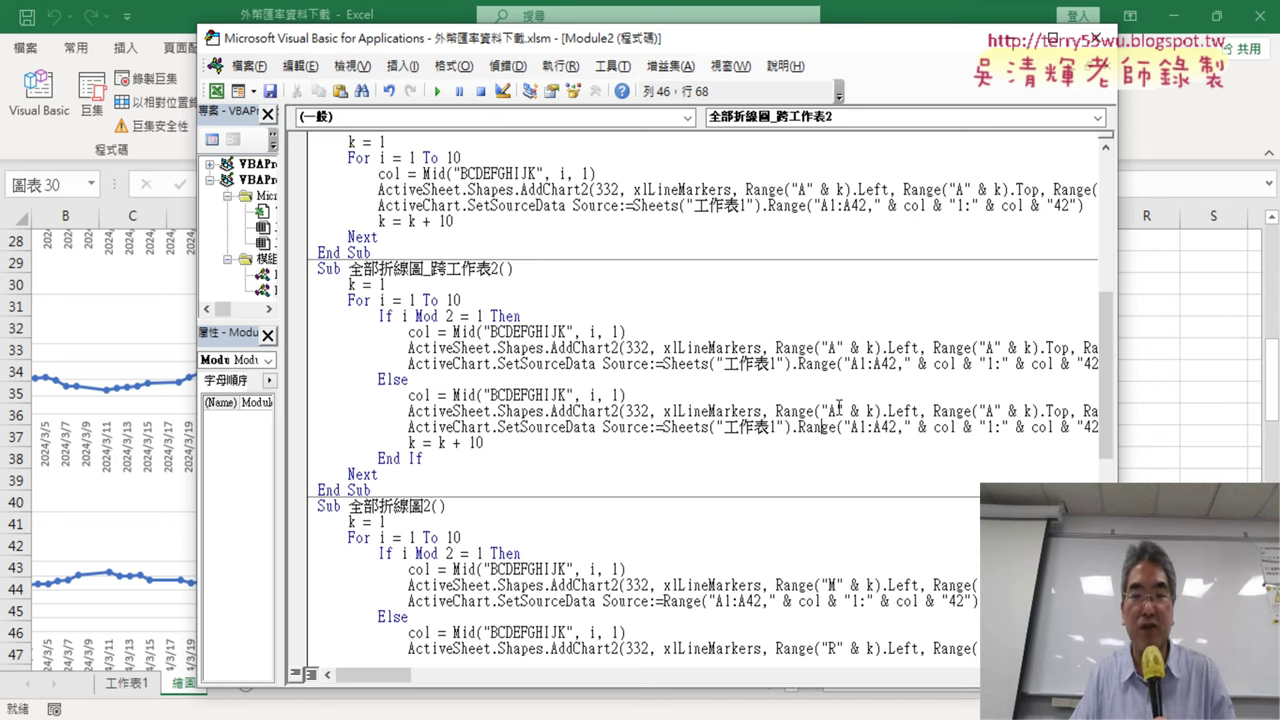
text(F)
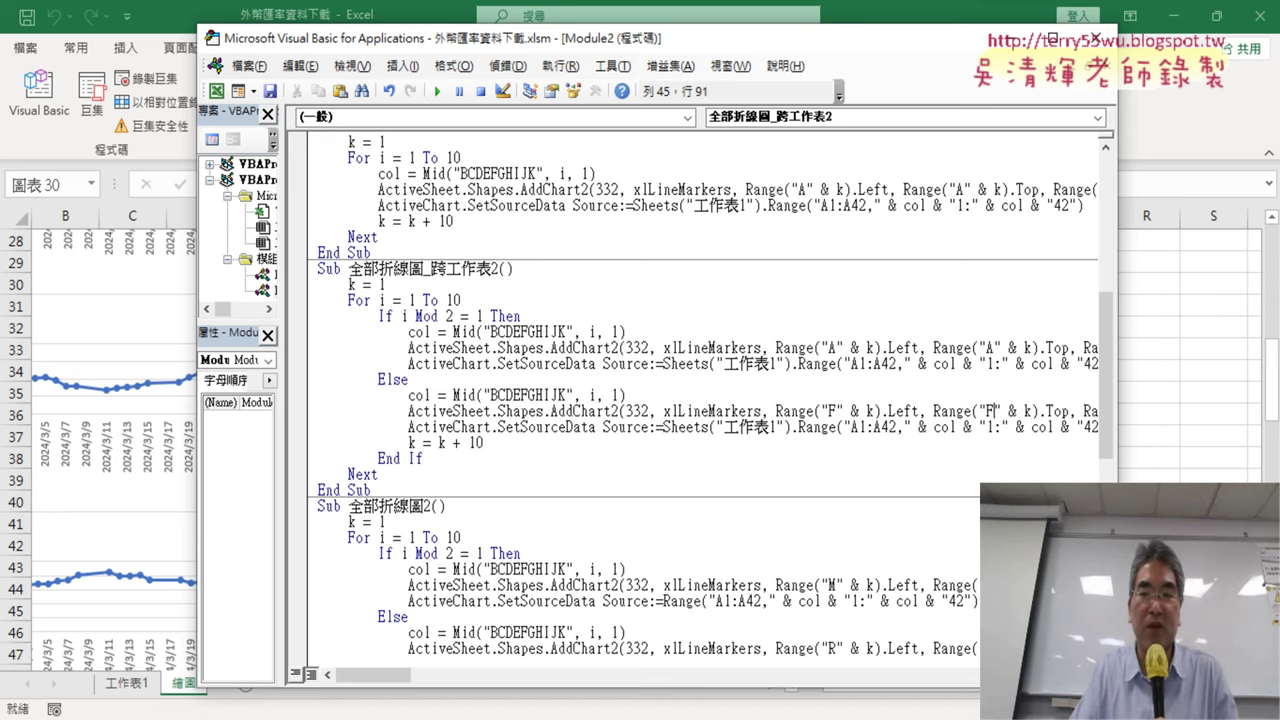
drag(395, 676, 425, 676)
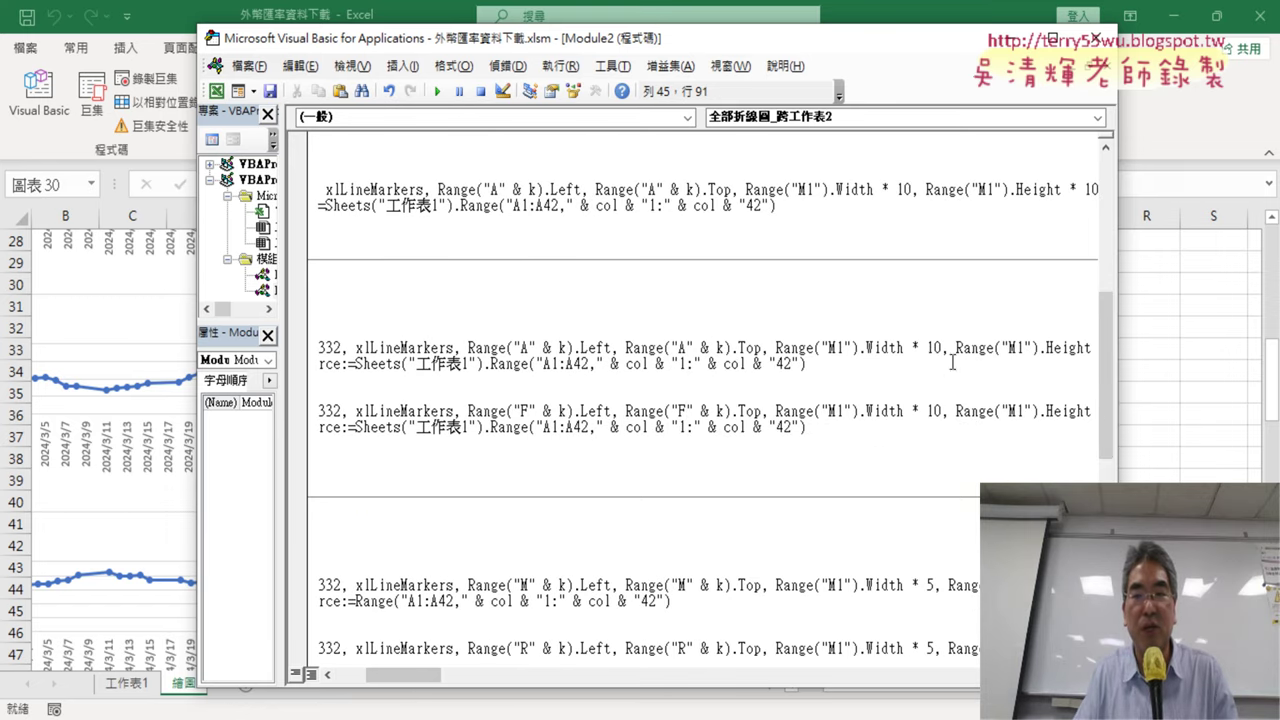
text(5)
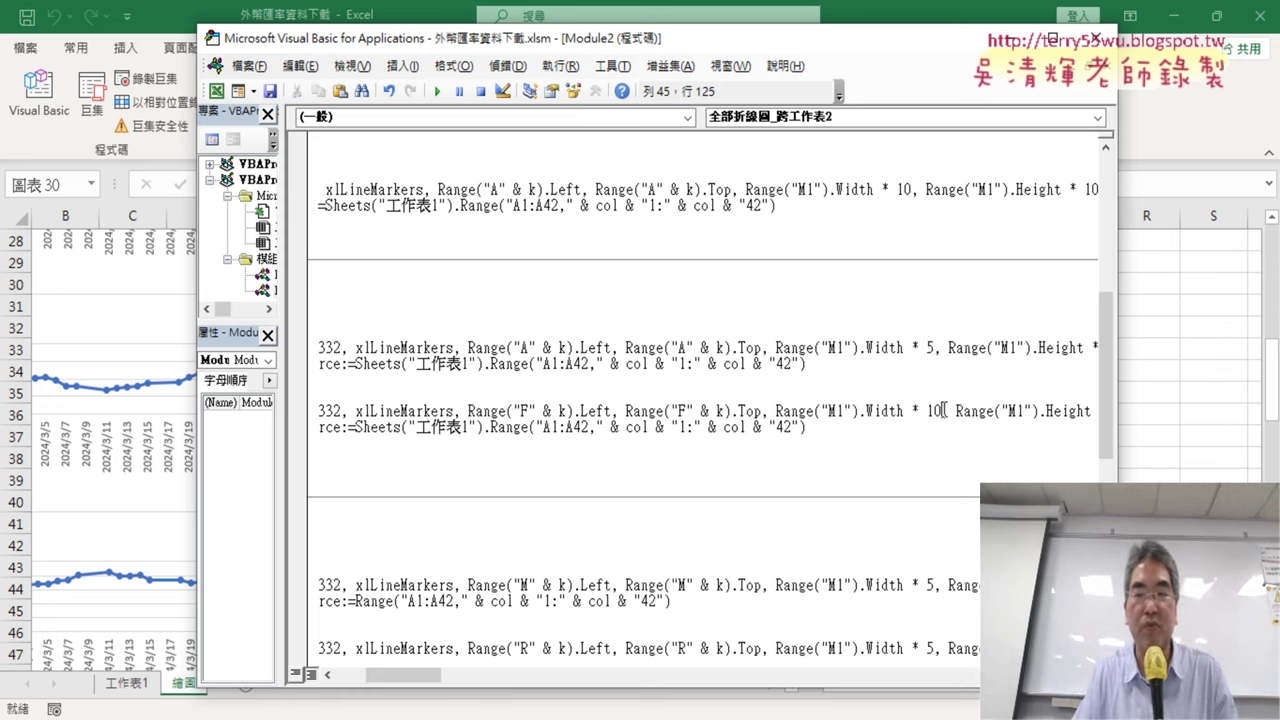
text(5)
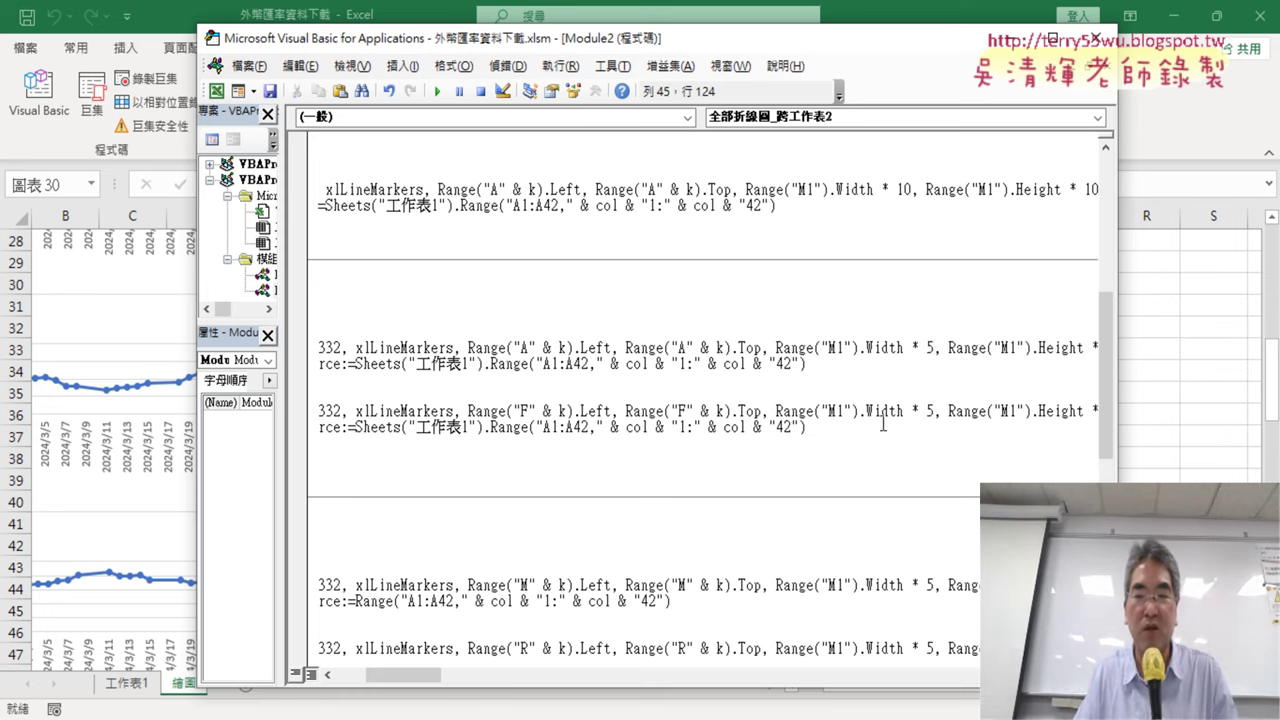
Run 刪圖 to delete the charts, then run 全部折線圖_跨工作表 to draw them
drag(400, 675, 365, 677)
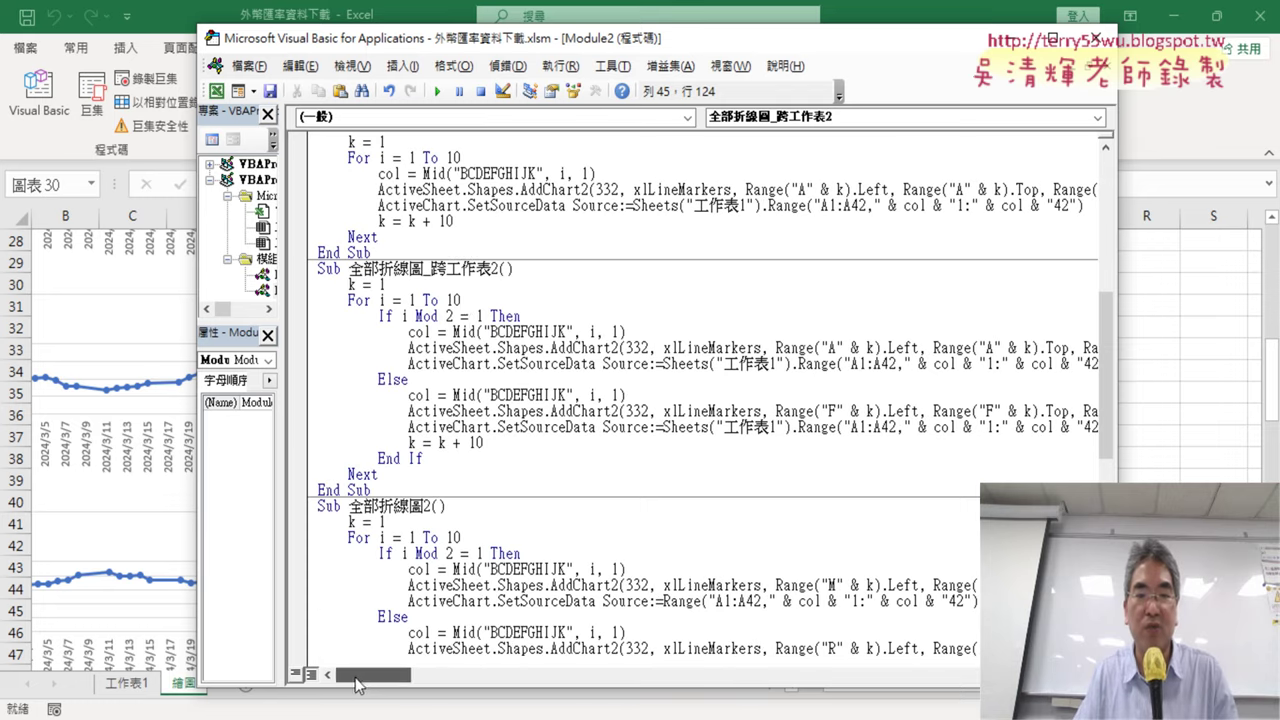
scroll(472, 322, up, 1)
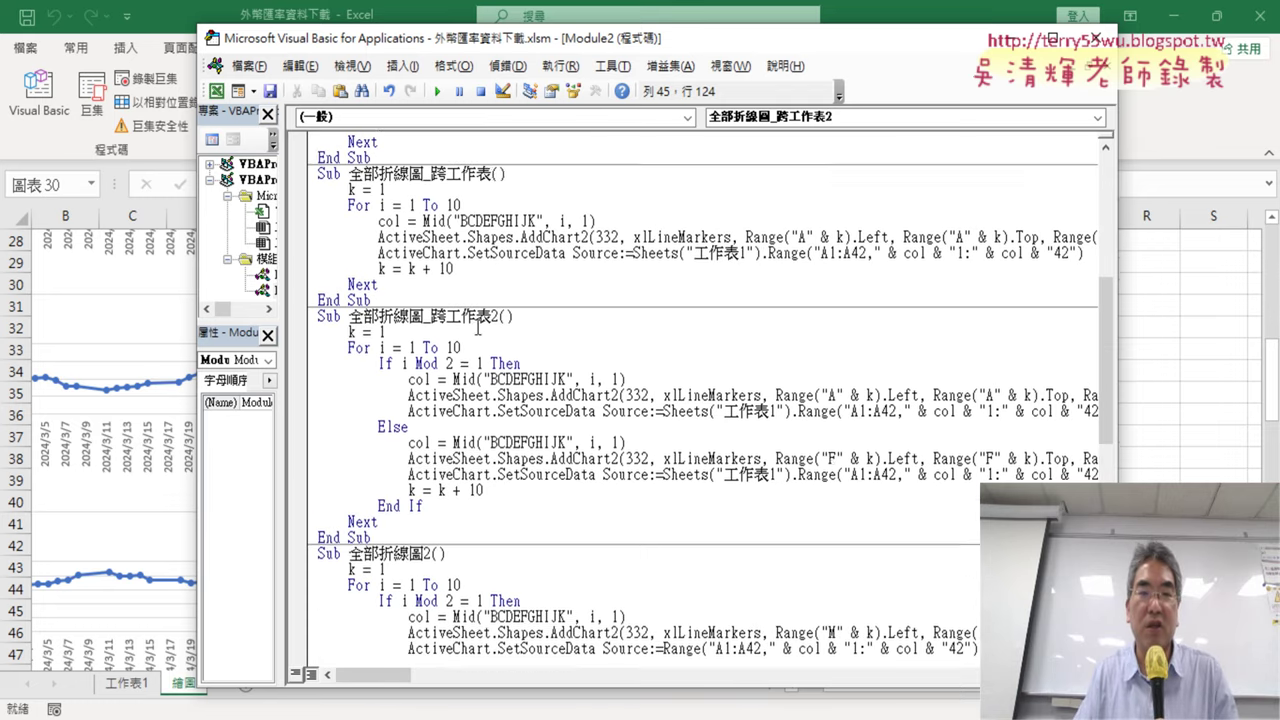
scroll(475, 325, up, 3)
scroll(476, 262, up, 2)
scroll(470, 262, up, 1)
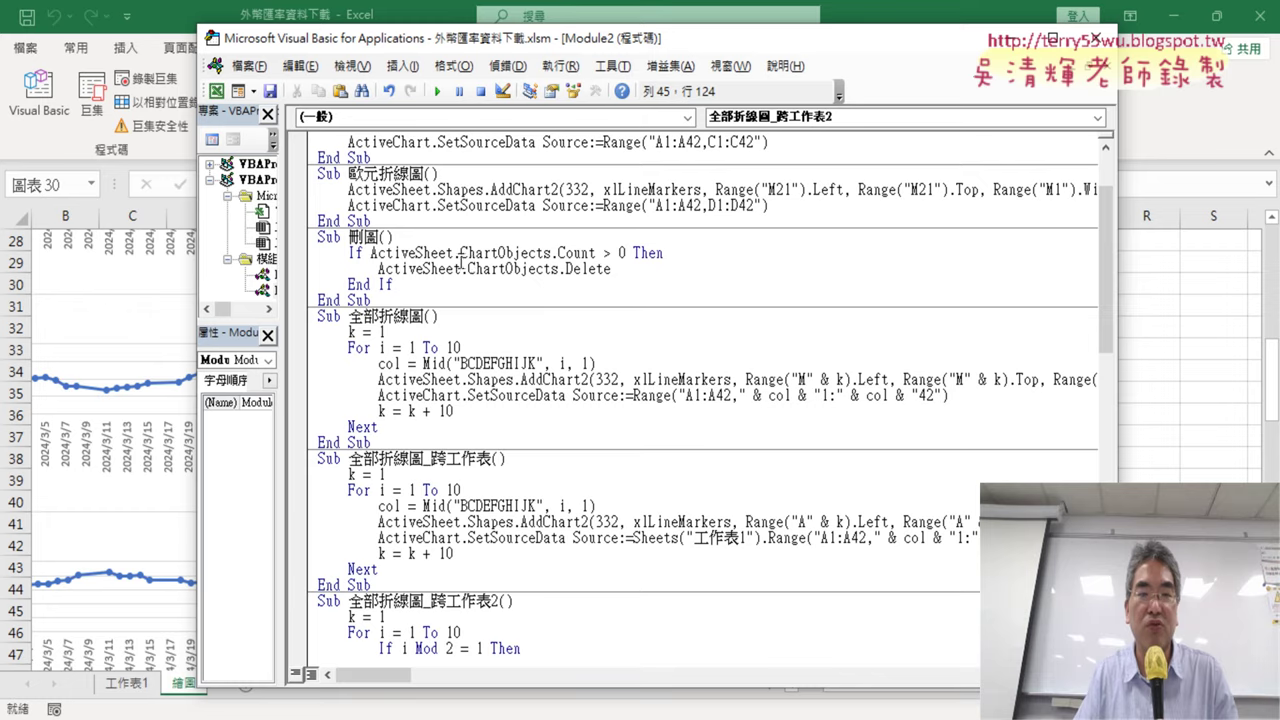
click(461, 258)
click(436, 93)
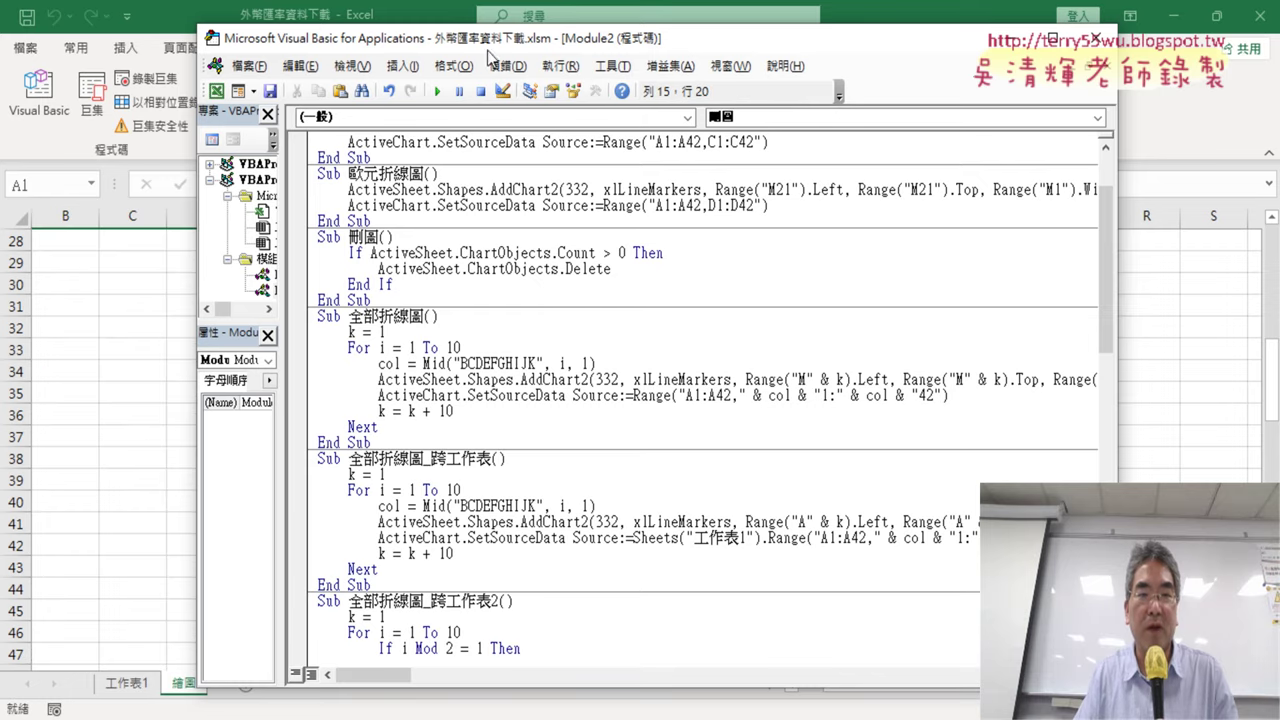
drag(495, 40, 655, 29)
scroll(665, 211, down, 2)
click(636, 399)
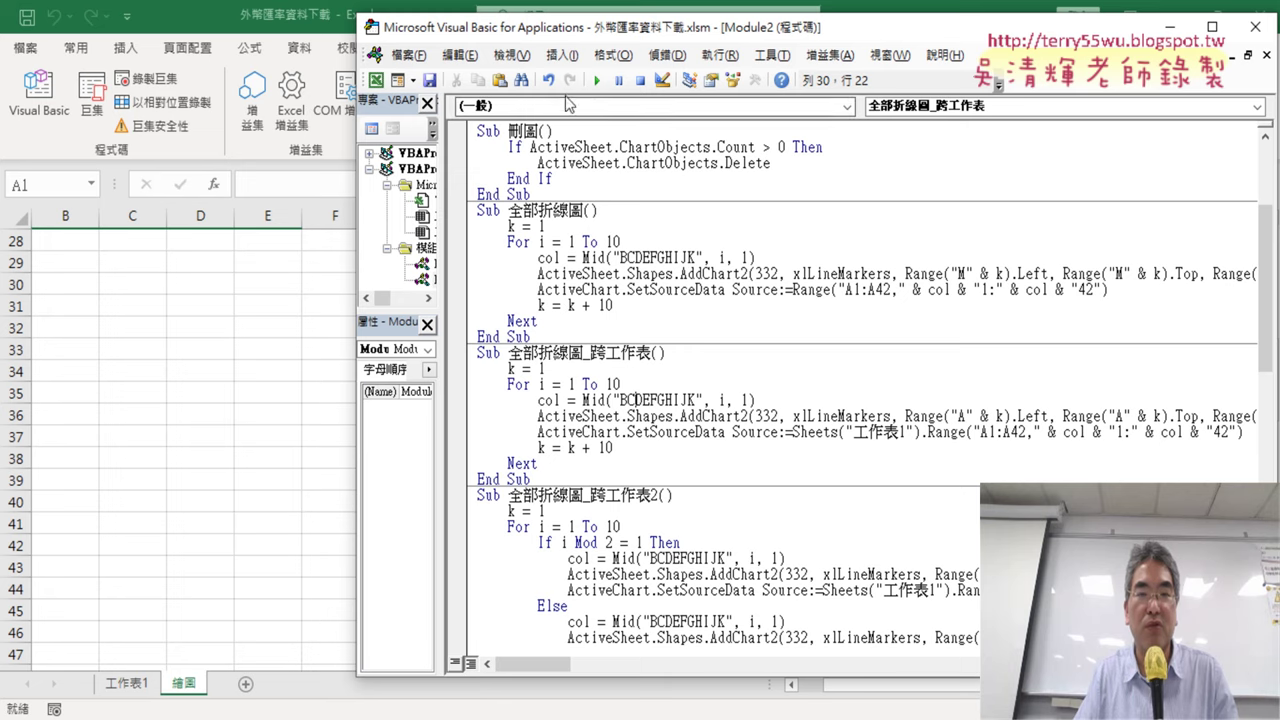
click(596, 80)
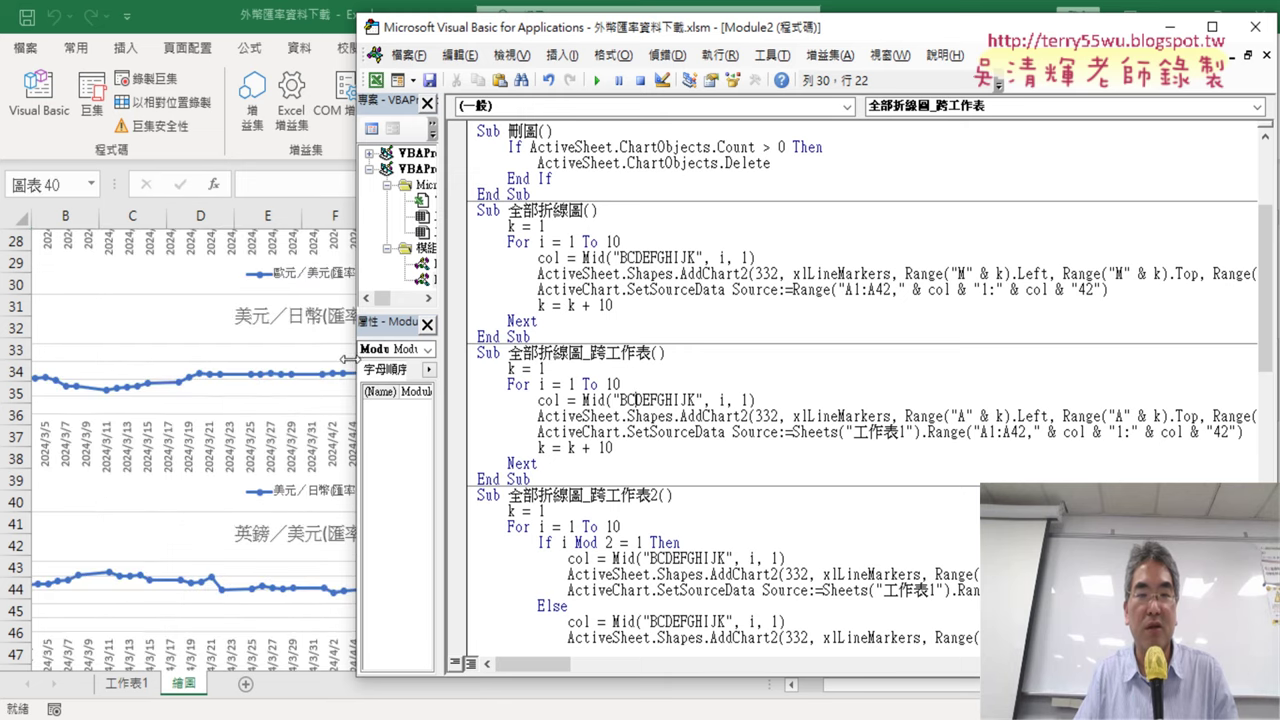
Clear the charts with 刪圖 again and run 全部折線圖_跨工作表2 for the two-column layout
scroll(509, 263, up, 1)
click(538, 225)
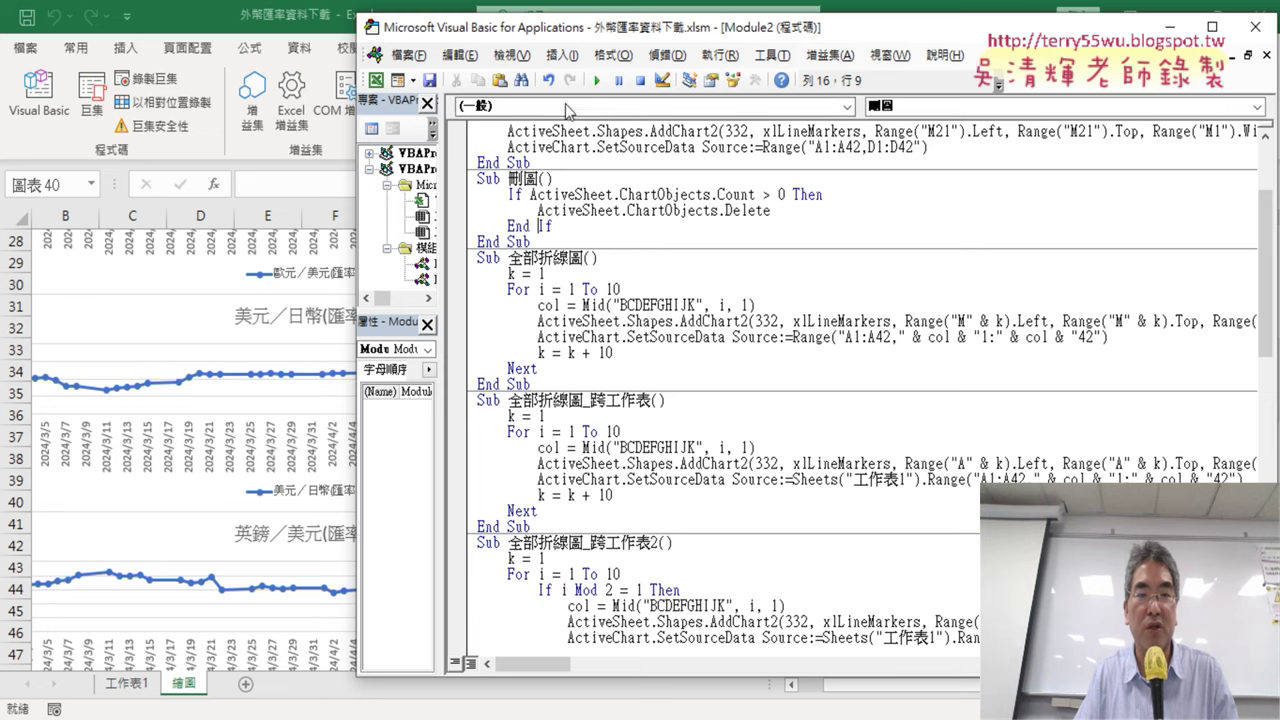
key(F5)
scroll(597, 341, down, 1)
click(605, 527)
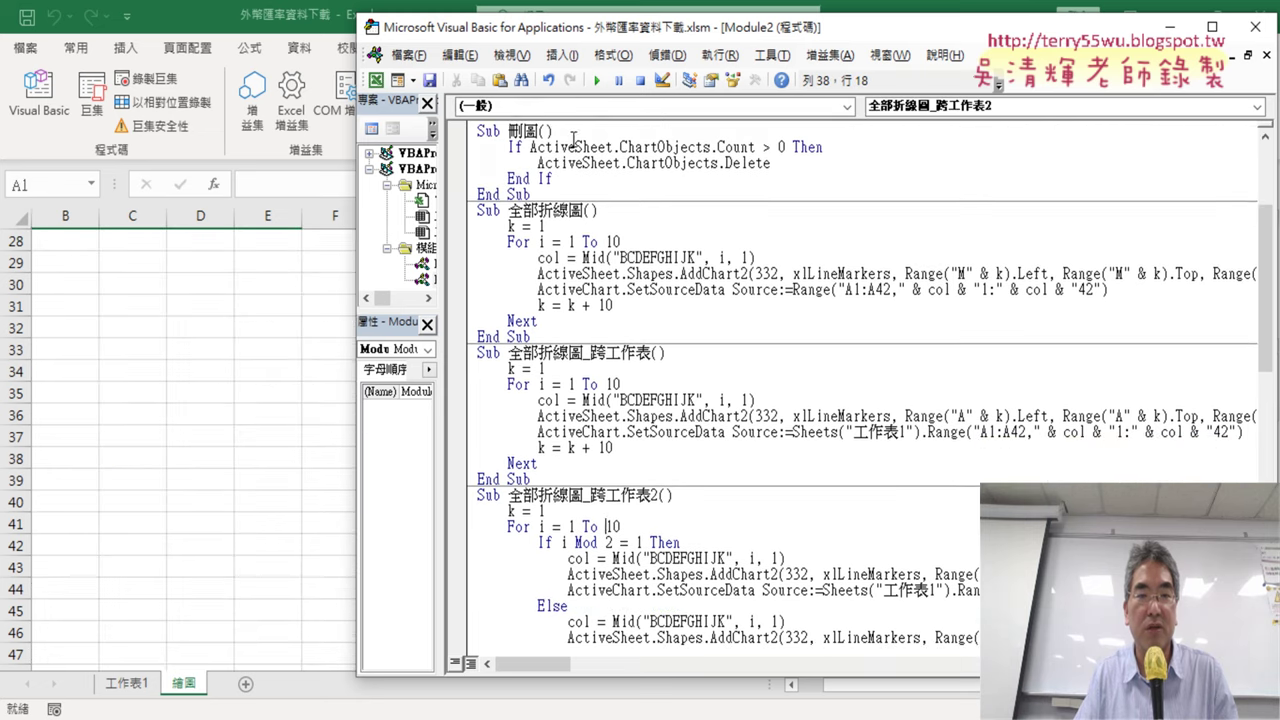
click(596, 80)
Draw a button over L1:M2 linked to 全部折線圖_跨工作表, captioned with that macro name
key(alt+F11)
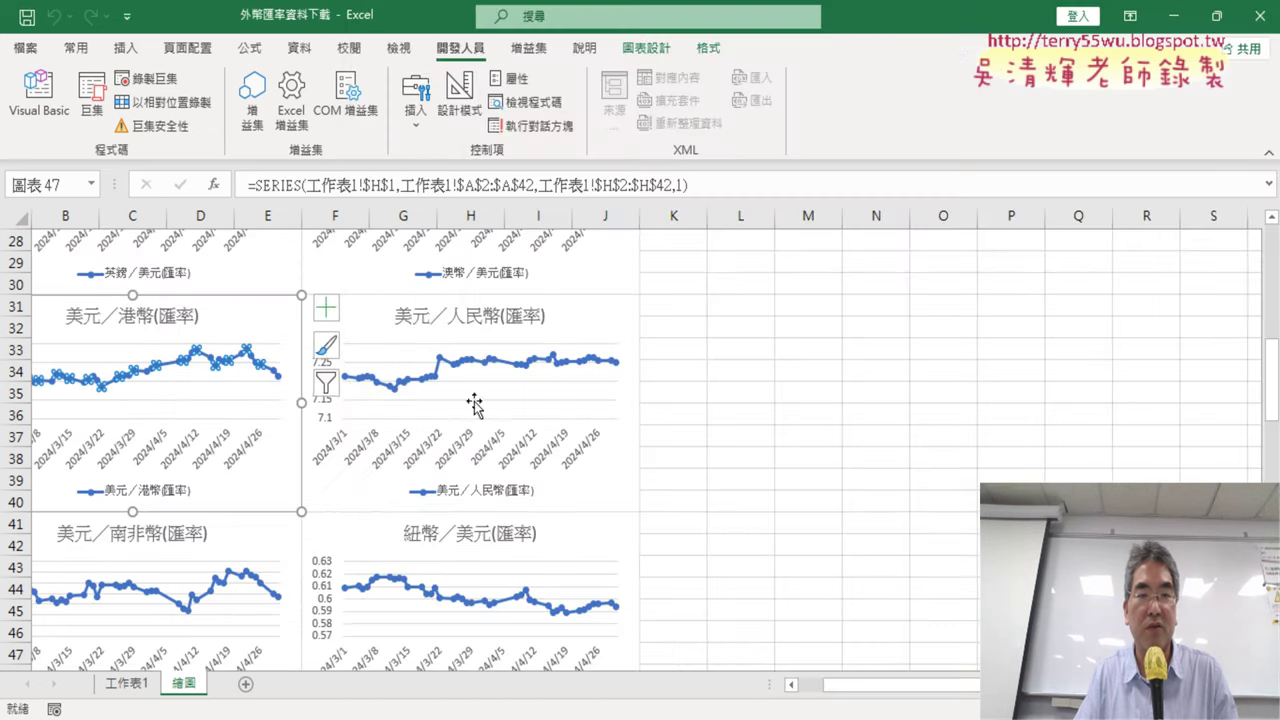
scroll(751, 434, up, 5)
scroll(754, 438, up, 3)
scroll(754, 438, up, 1)
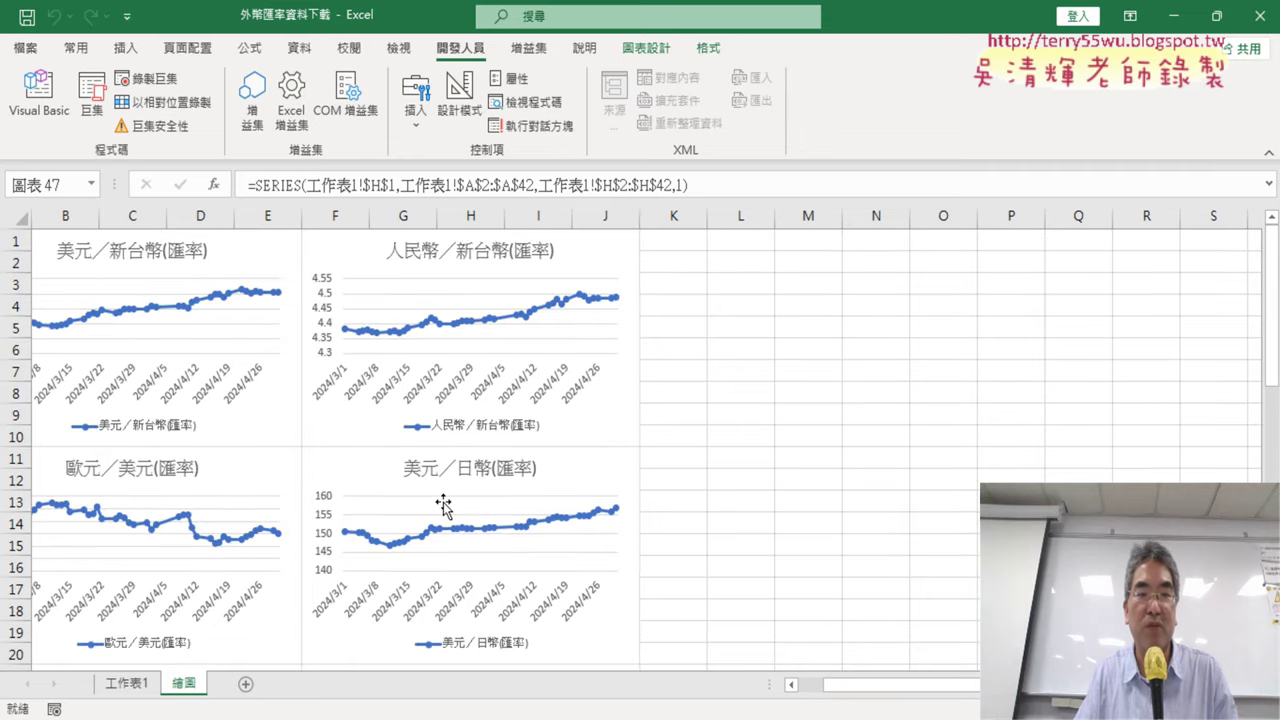
scroll(443, 505, down, 2)
scroll(840, 486, up, 2)
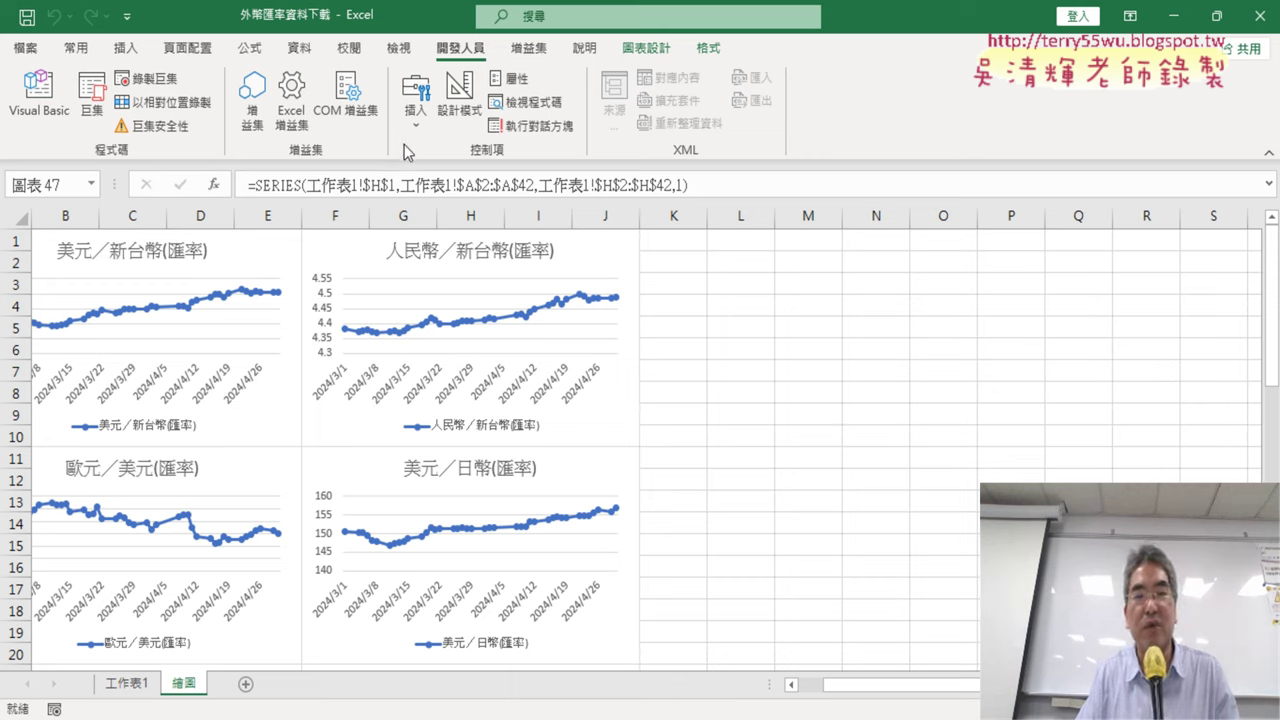
click(416, 115)
click(407, 178)
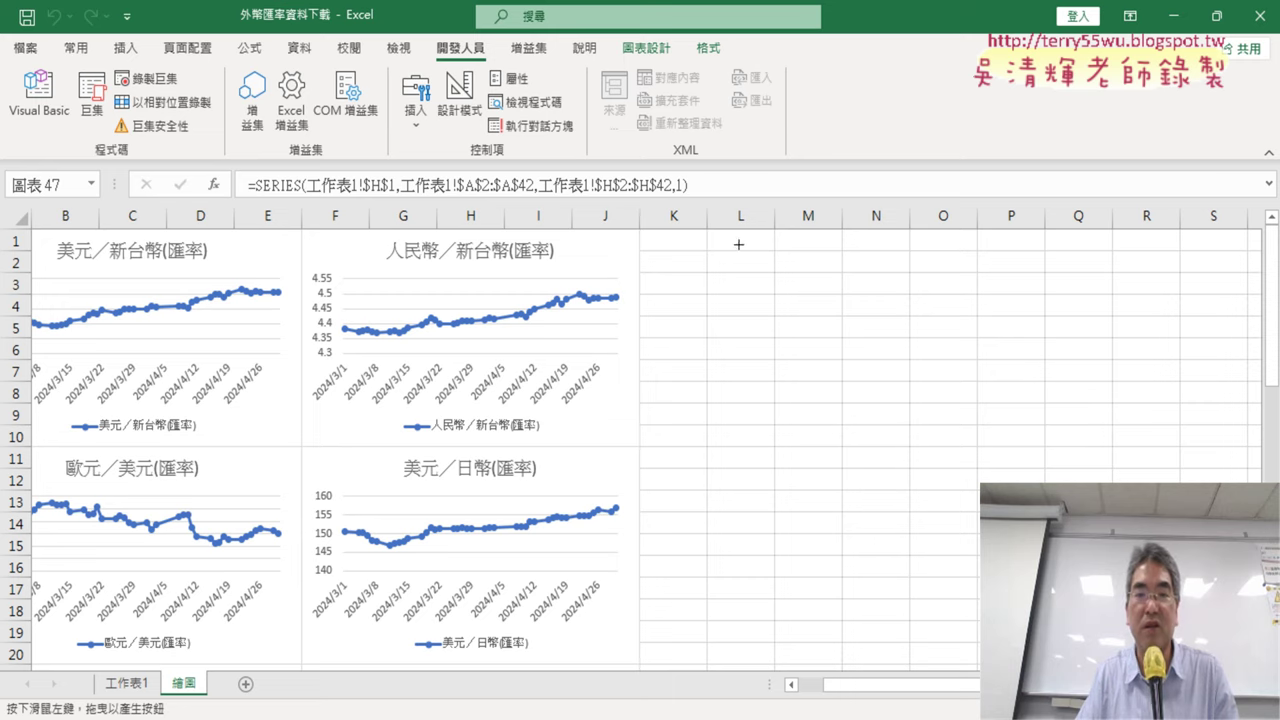
mouse_move(734, 239)
mouse_down()
mouse_move(844, 270)
mouse_move(994, 277)
mouse_up()
click(585, 259)
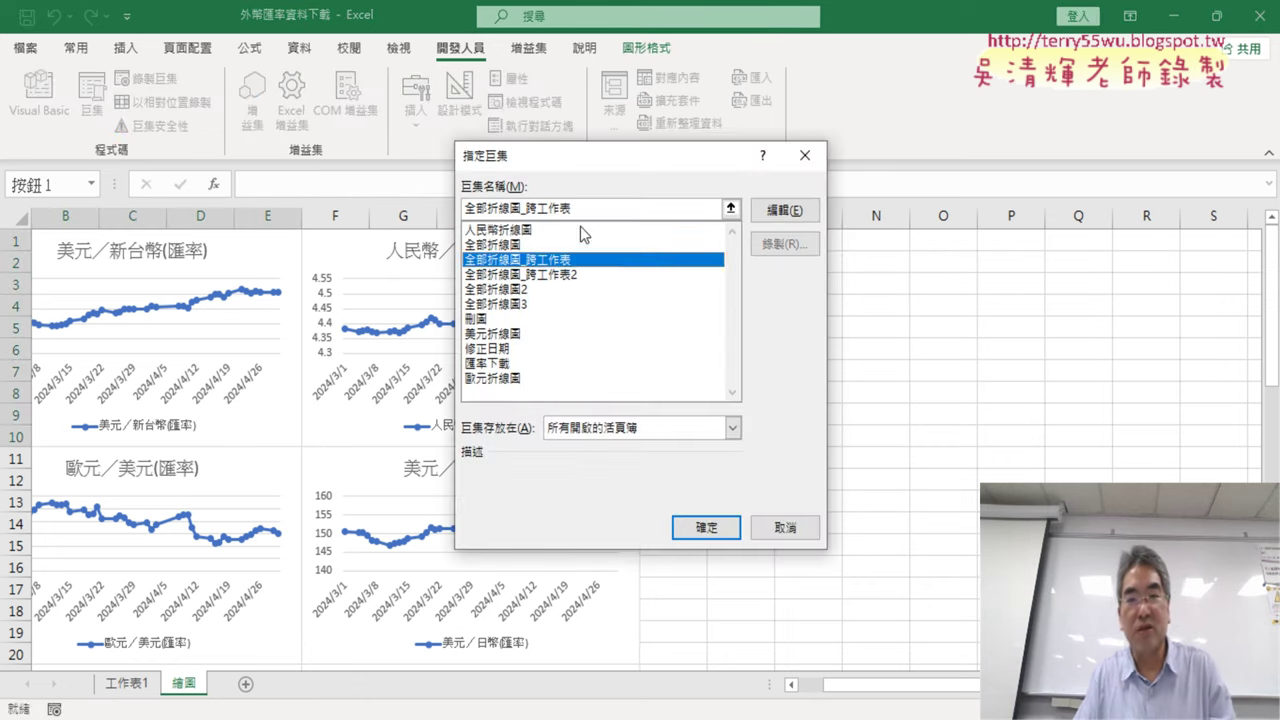
drag(572, 208, 440, 209)
key(ctrl+c)
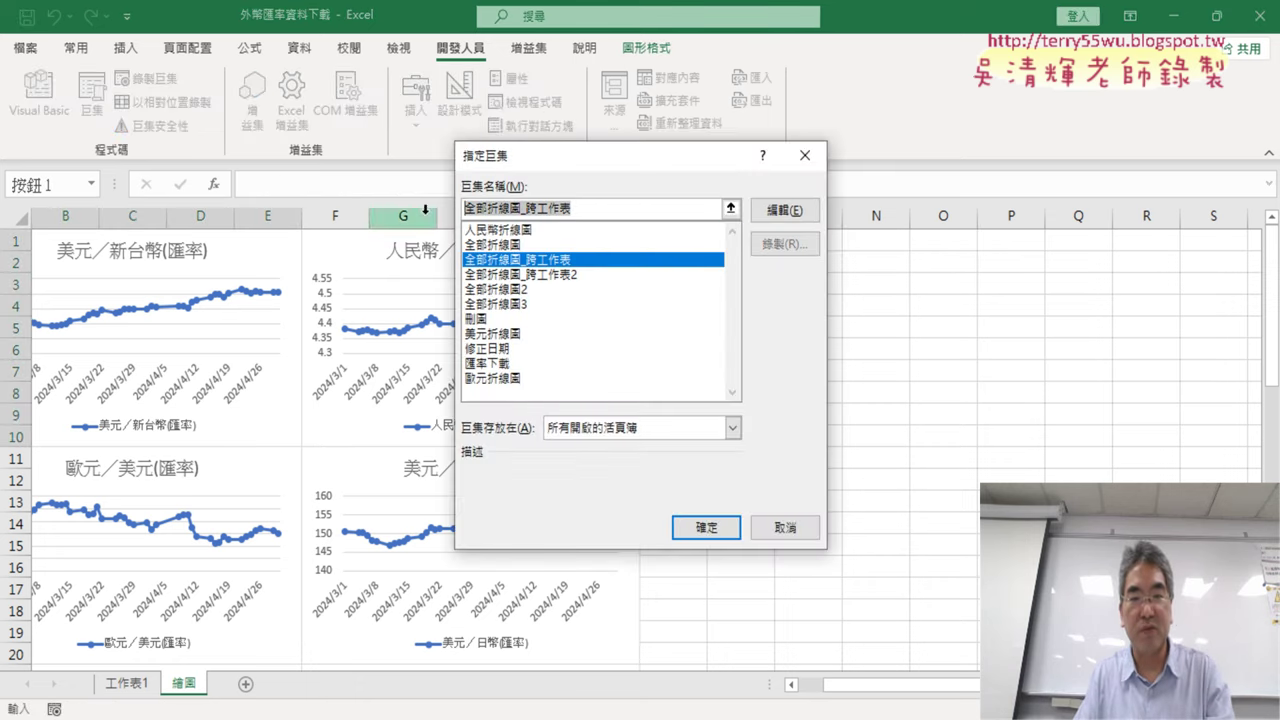
click(722, 522)
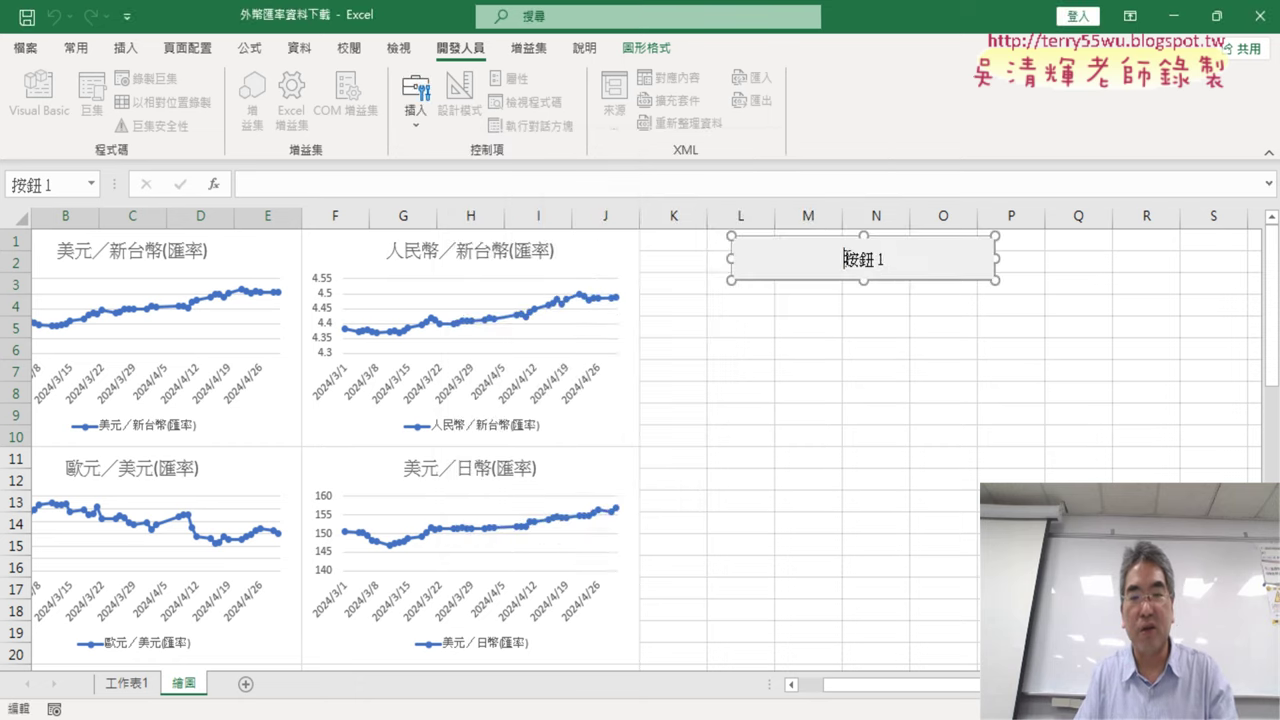
key(Delete)
key(Delete)
key(Delete)
key(Delete)
key(ctrl+v)
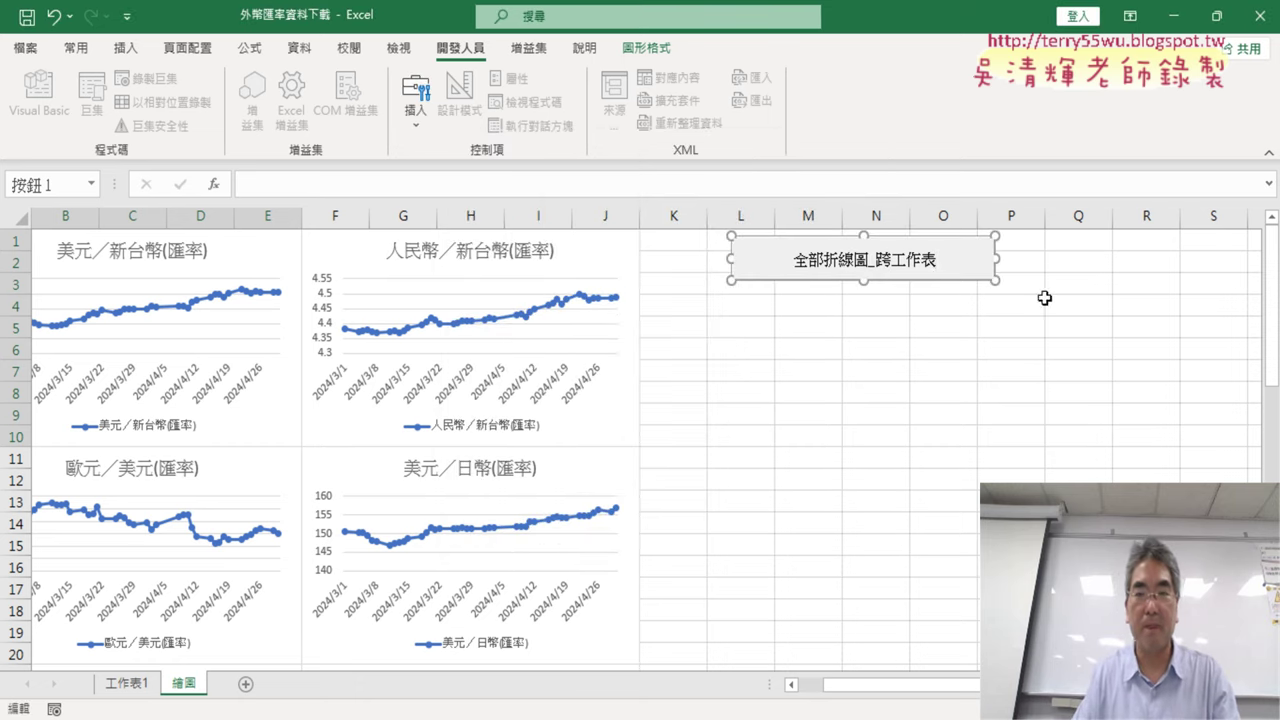
Copy the button below, assign it 全部折線圖_跨工作表2, and caption it 全部折線圖_跨工作表2
right_click(928, 266)
key(Escape)
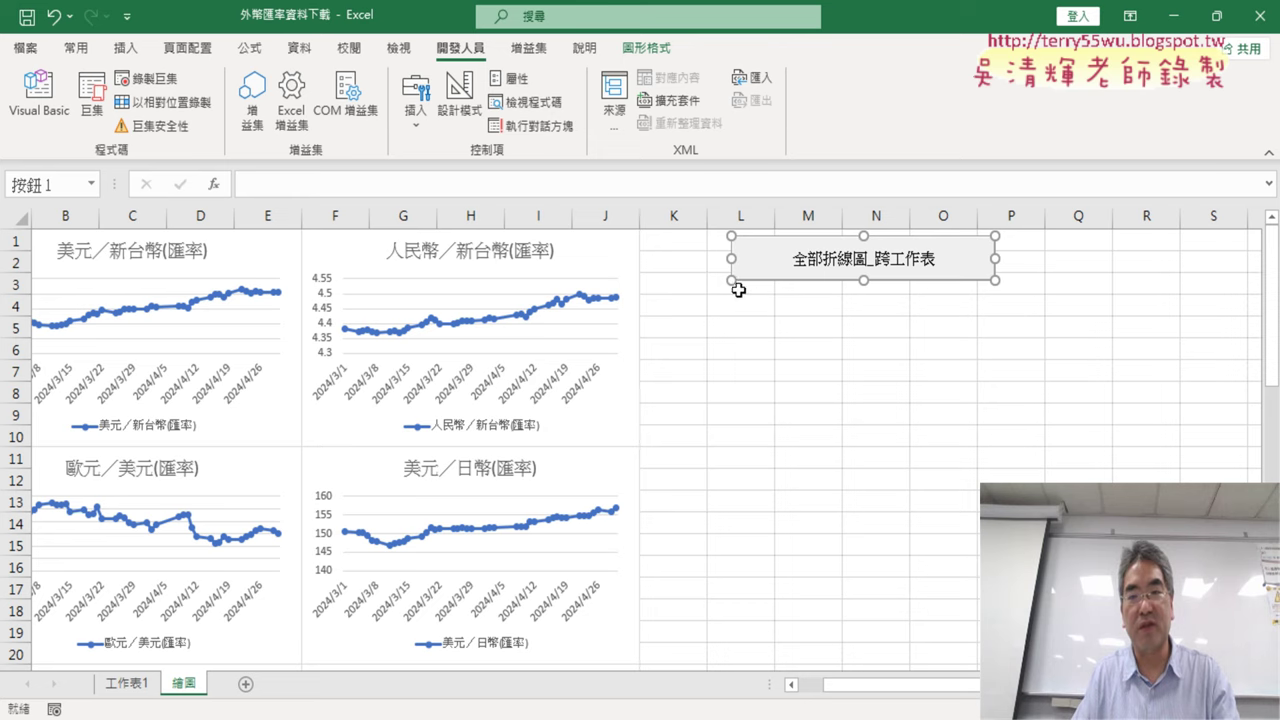
drag(857, 243, 938, 310)
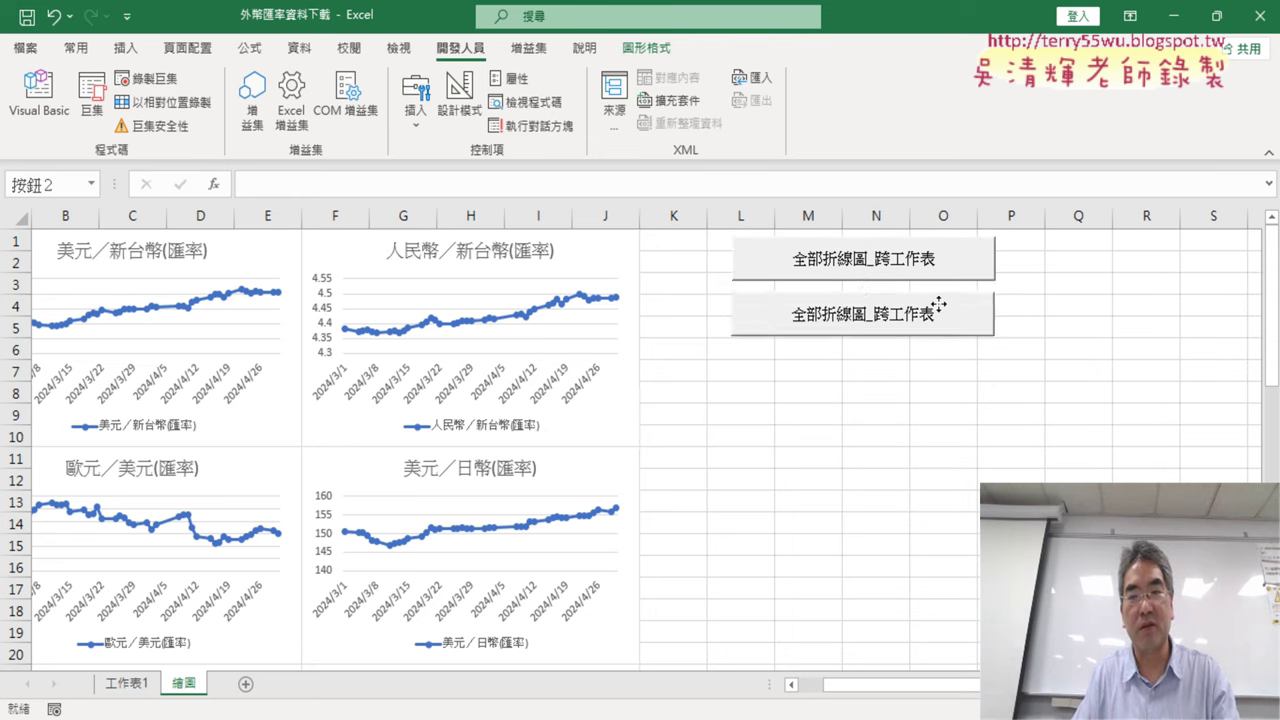
right_click(938, 310)
click(960, 493)
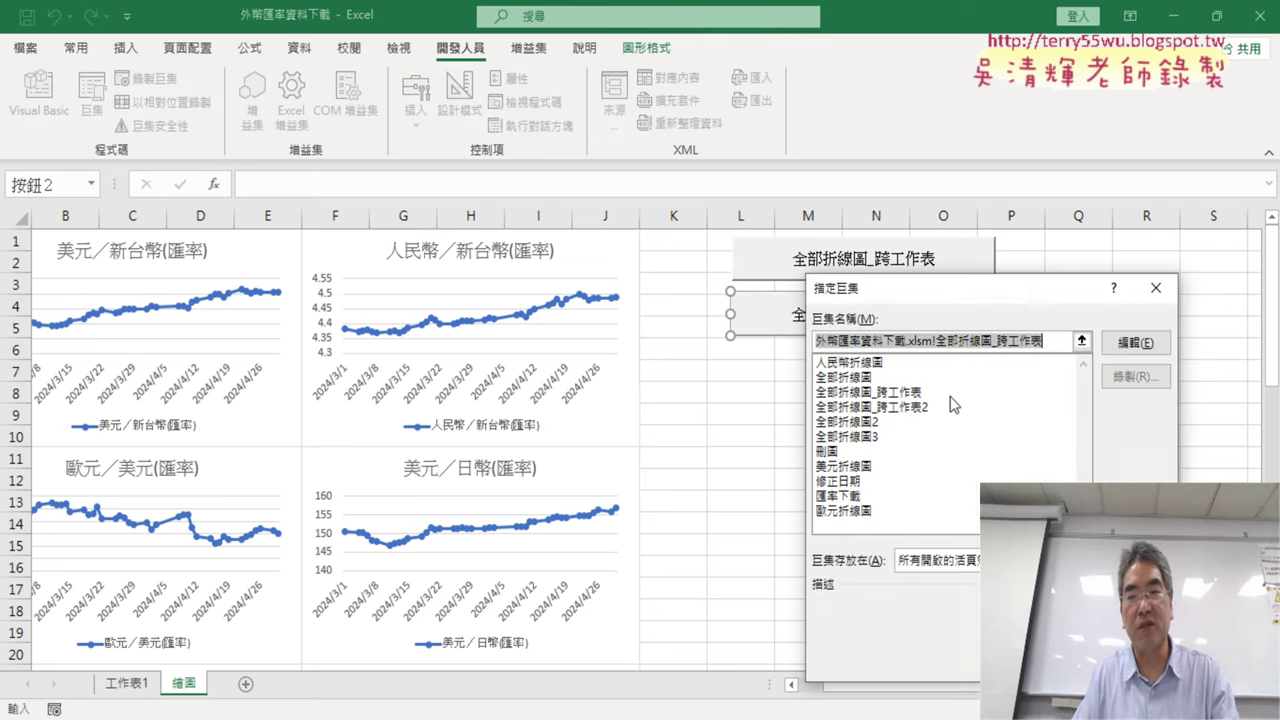
click(940, 407)
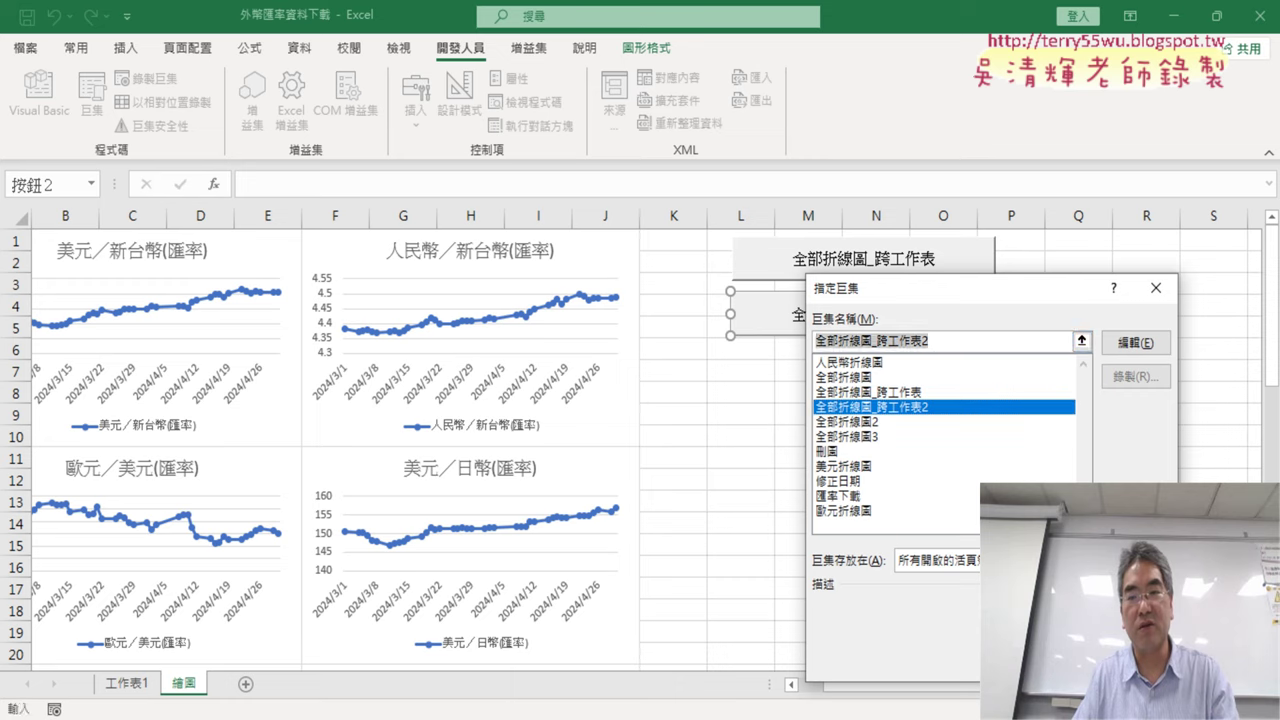
key(Return)
click(801, 319)
key(Delete)
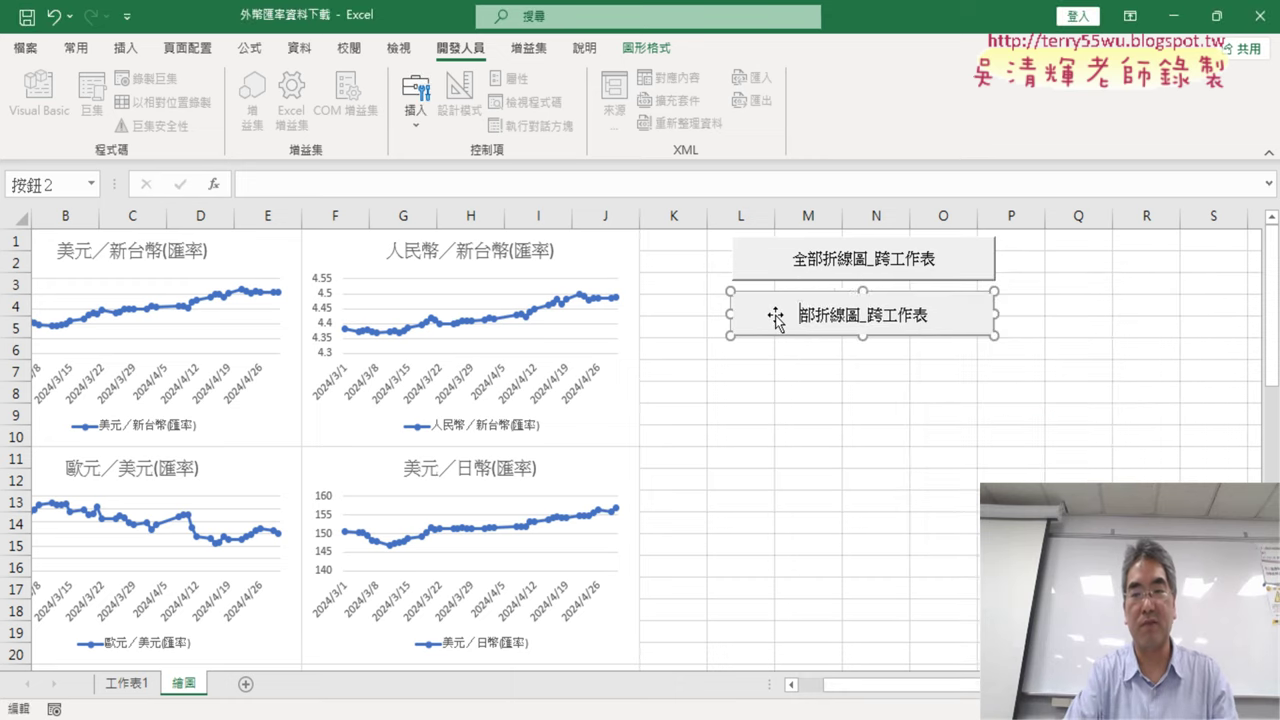
key(Delete)
key(Delete)
key(Delete)
key(Delete)
key(Delete)
text(全部折線圖_跨工作表2)
click(914, 349)
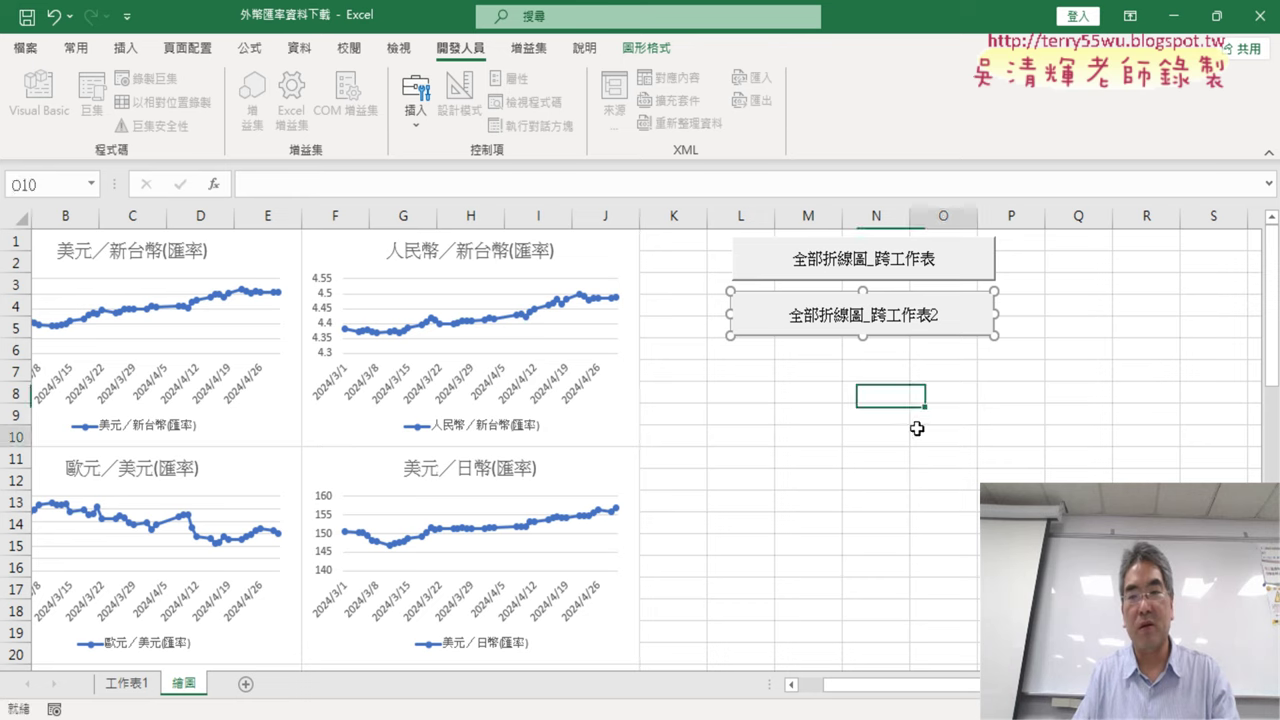
right_click(843, 335)
click(880, 371)
Paste a third button below the others, assign it the 刪圖 macro, and caption it 刪圖
click(740, 345)
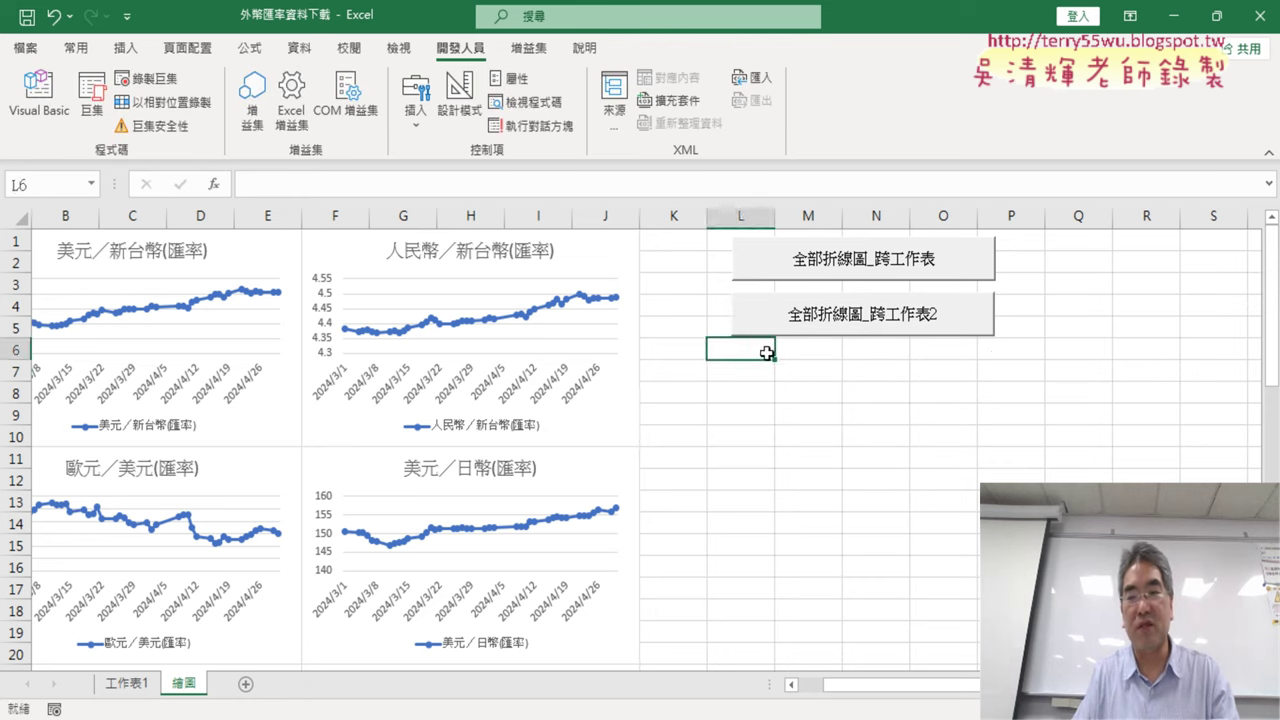
key(ctrl+v)
right_click(907, 364)
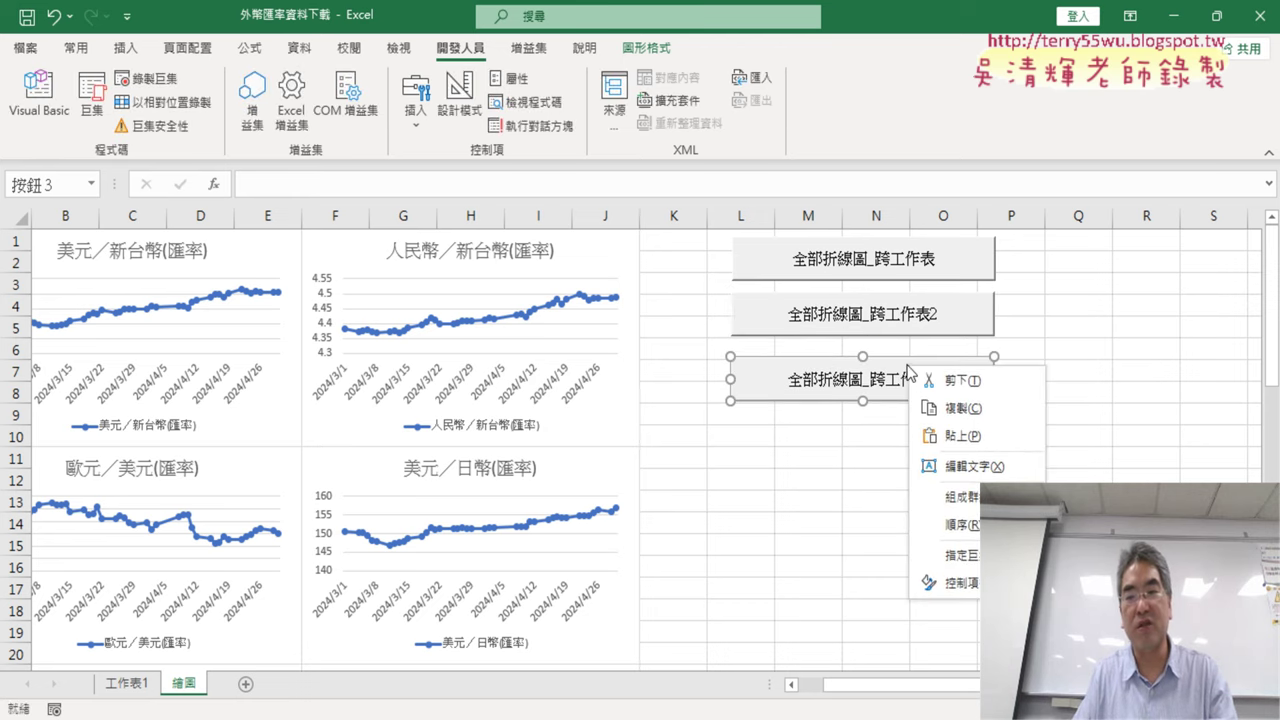
click(945, 583)
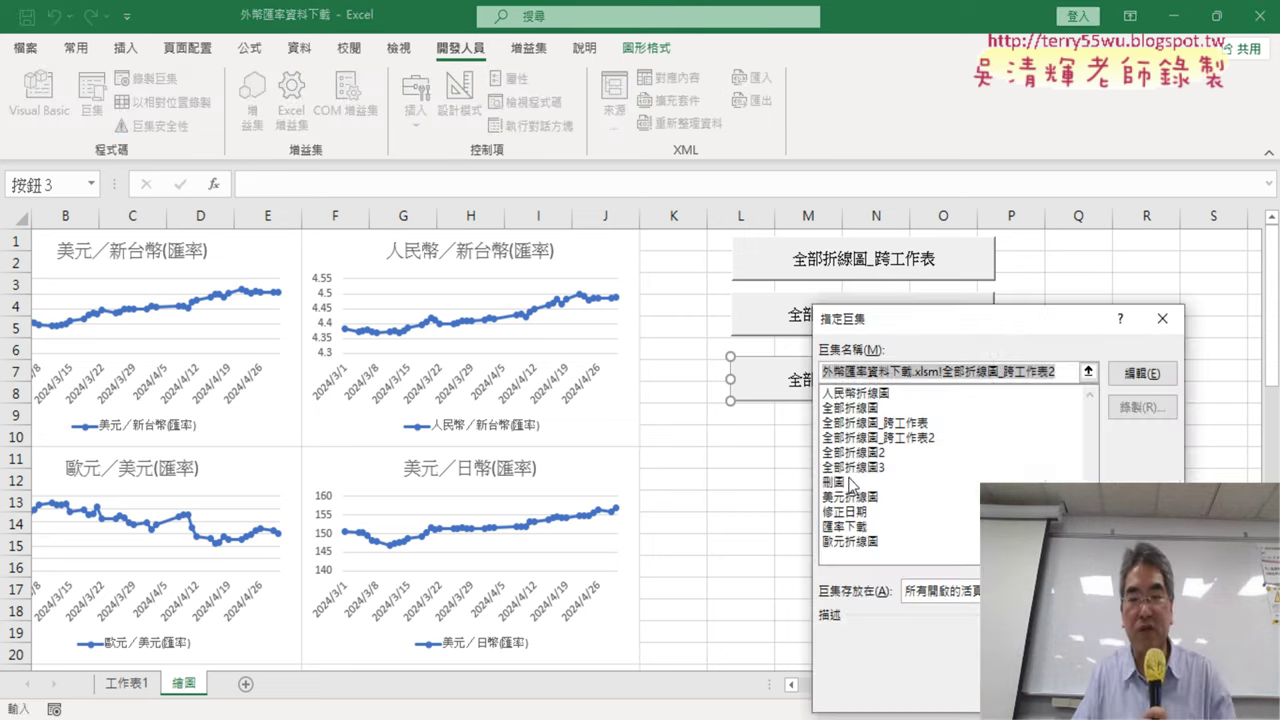
click(832, 481)
right_click(863, 369)
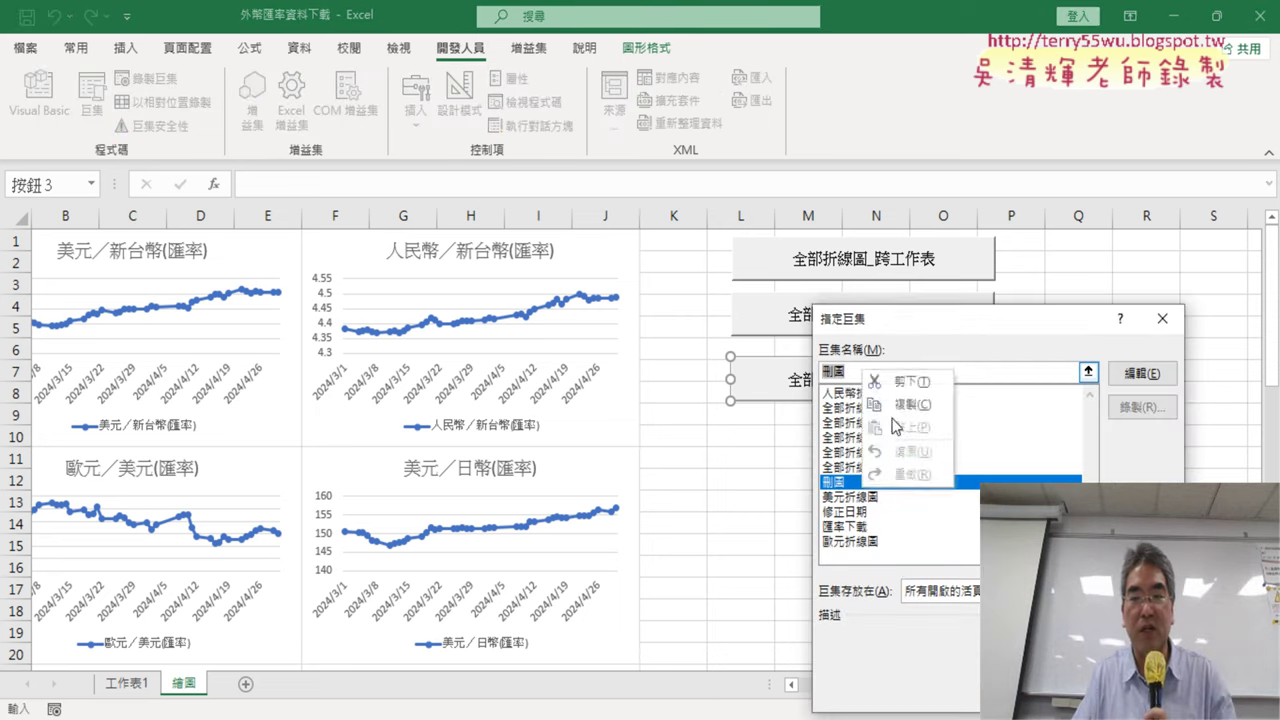
key(Escape)
key(Escape)
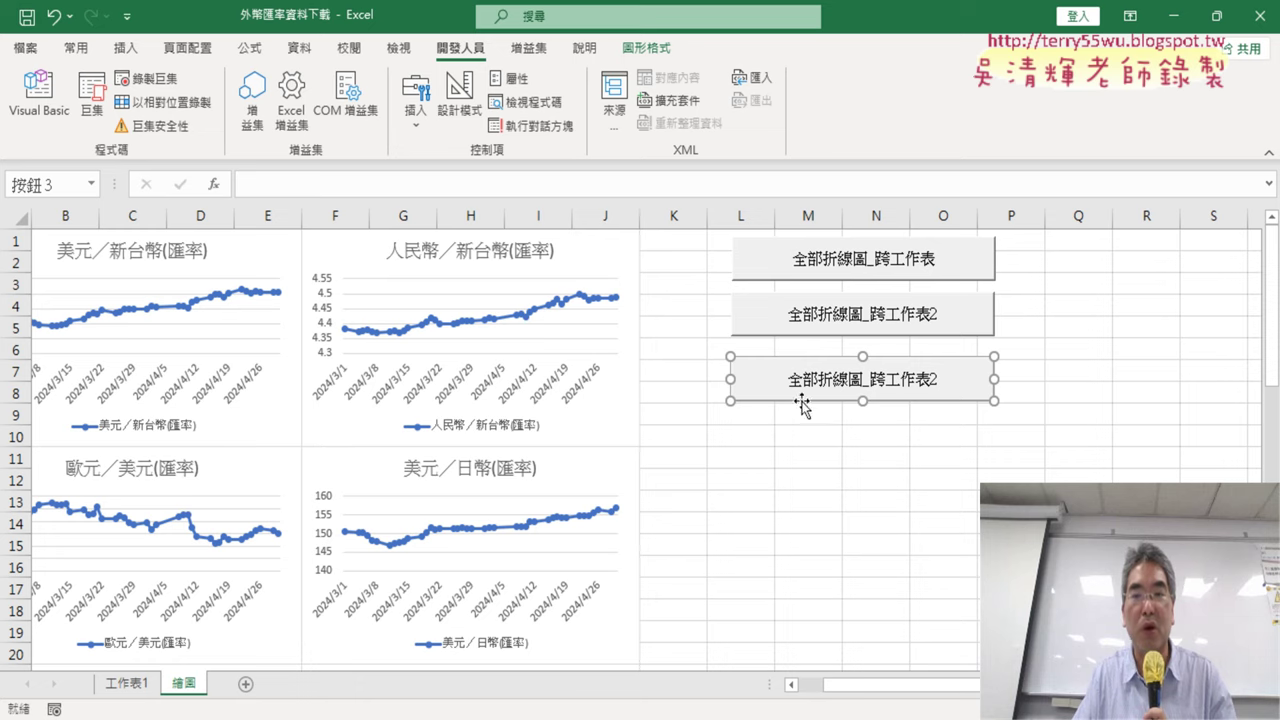
click(798, 382)
key(Delete)
key(shift+End)
text(刪圖)
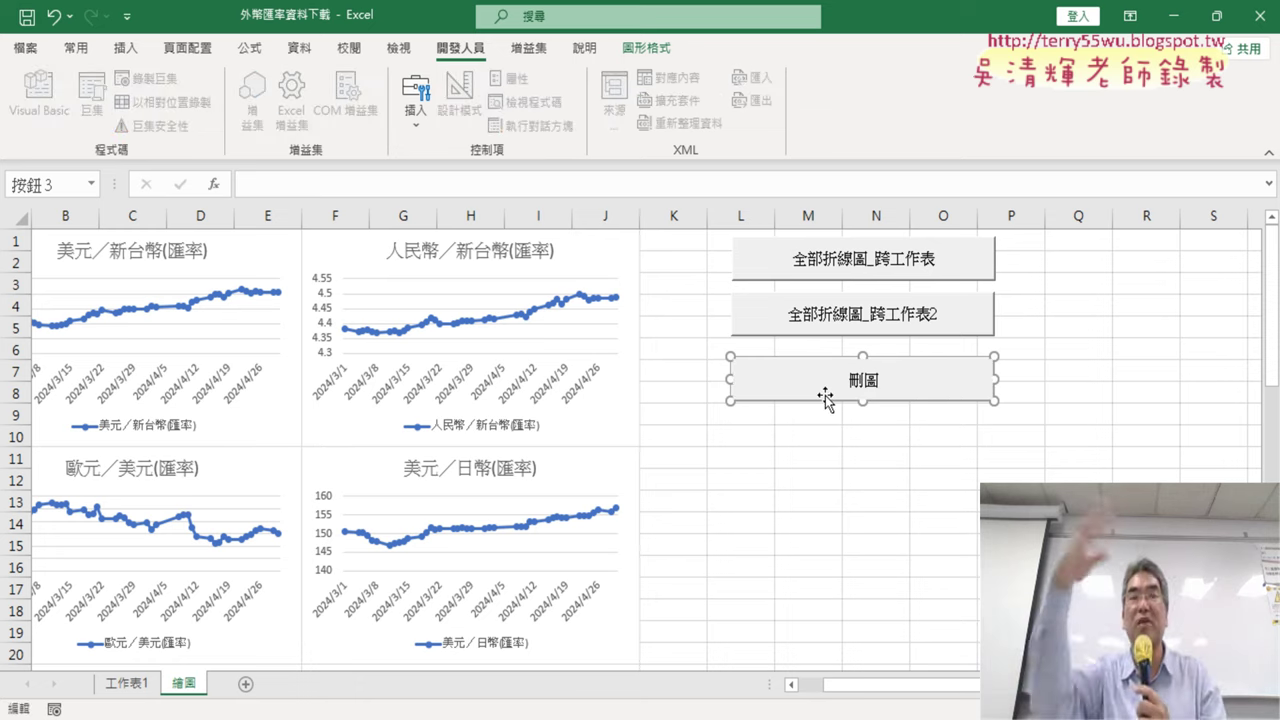
click(969, 503)
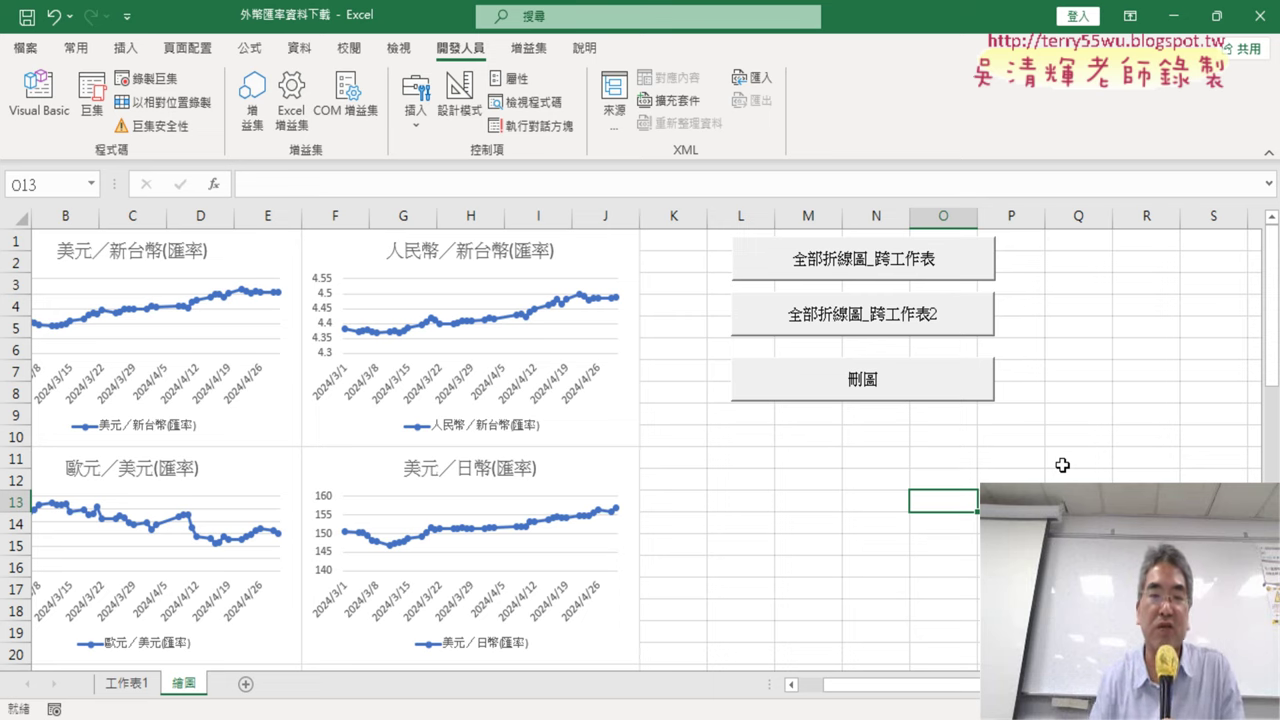
click(858, 382)
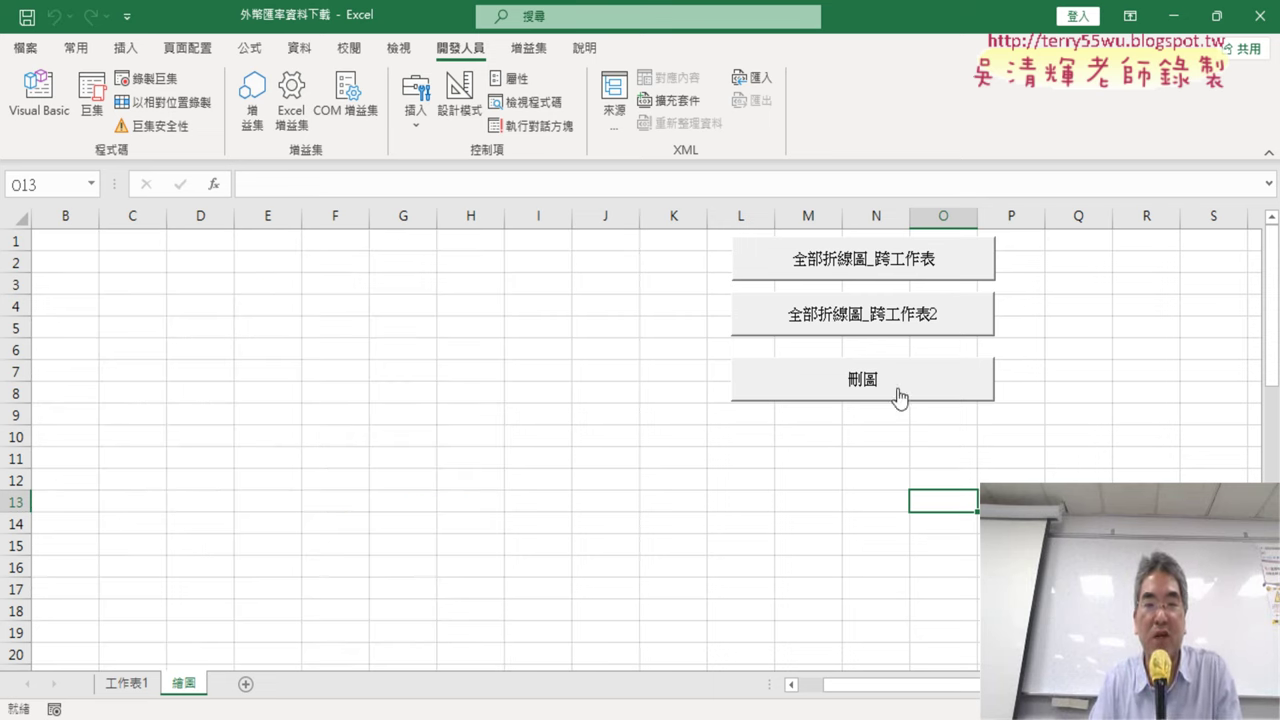
click(864, 257)
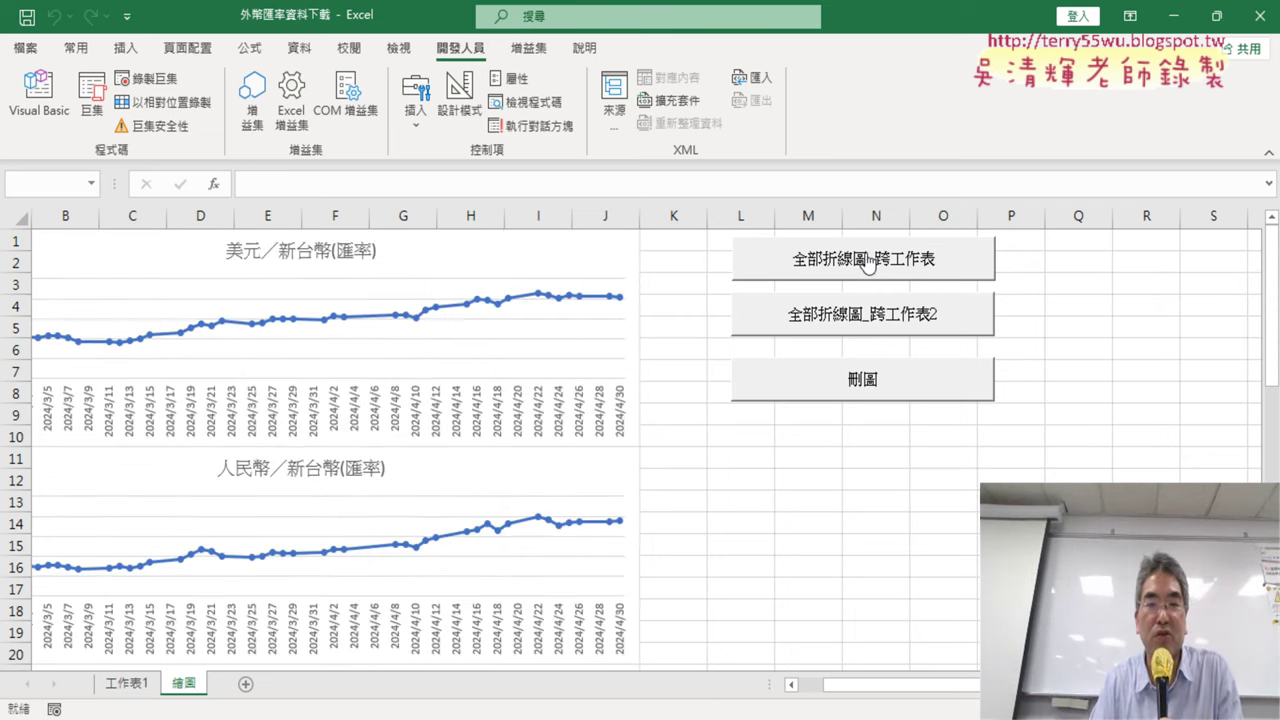
click(872, 386)
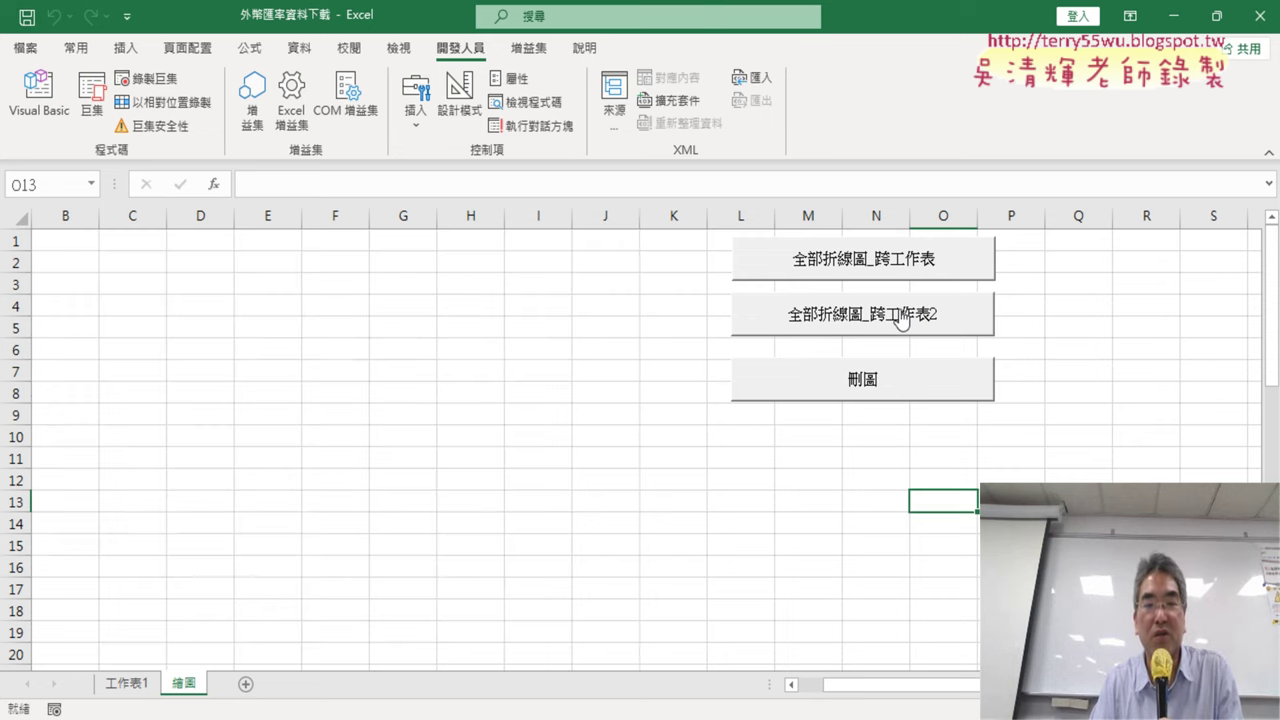
click(902, 318)
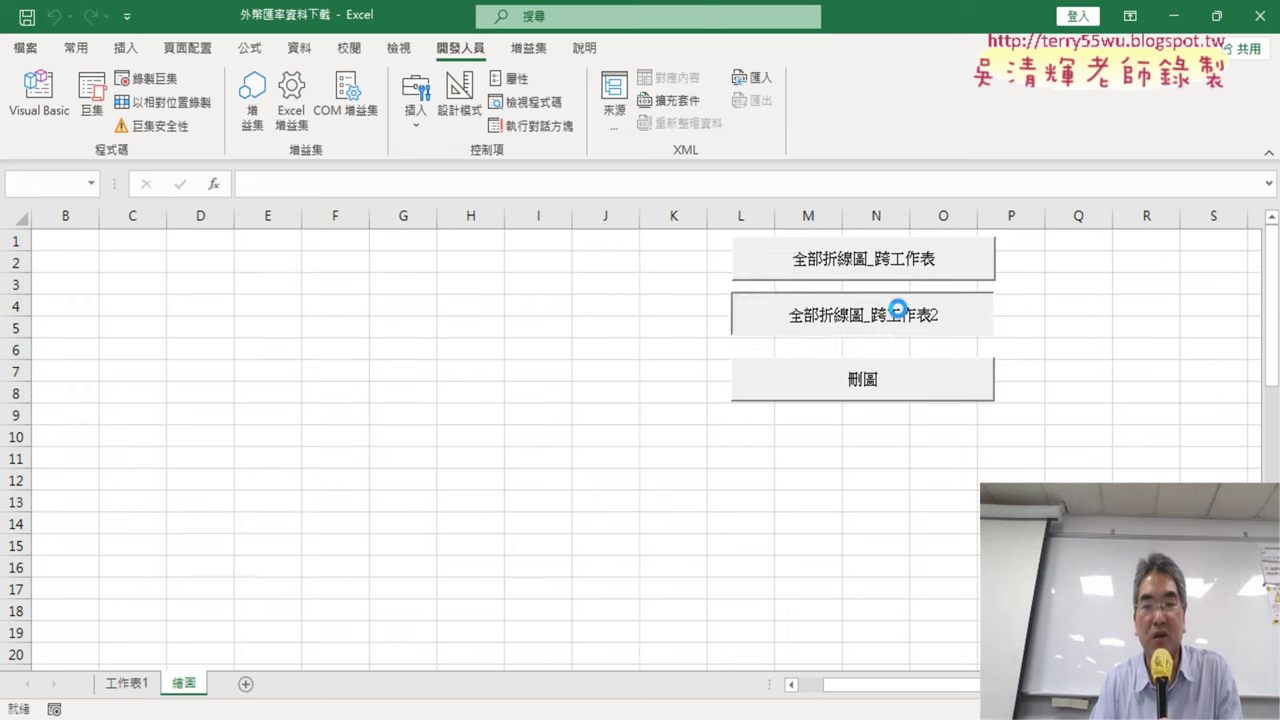
click(897, 390)
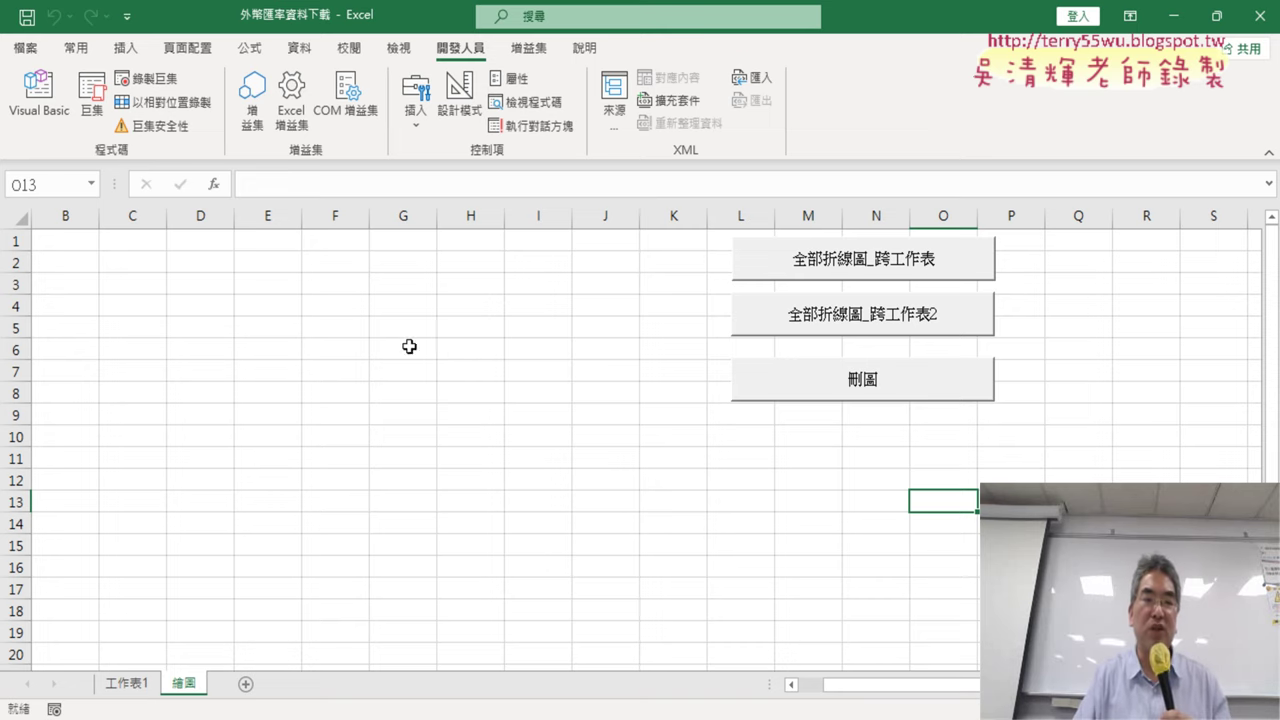
On 工作表1, draw charts with the 全部折線圖2 button, then clear them with 刪圖
click(125, 690)
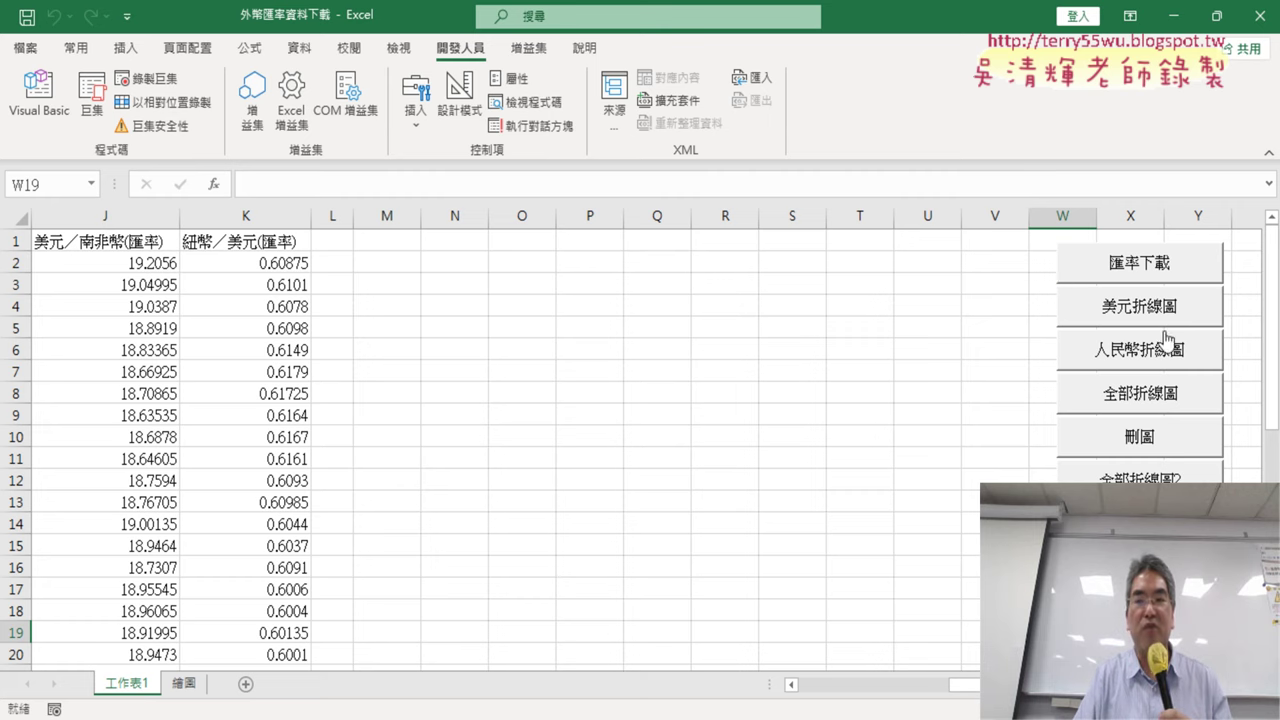
click(1158, 474)
click(1150, 448)
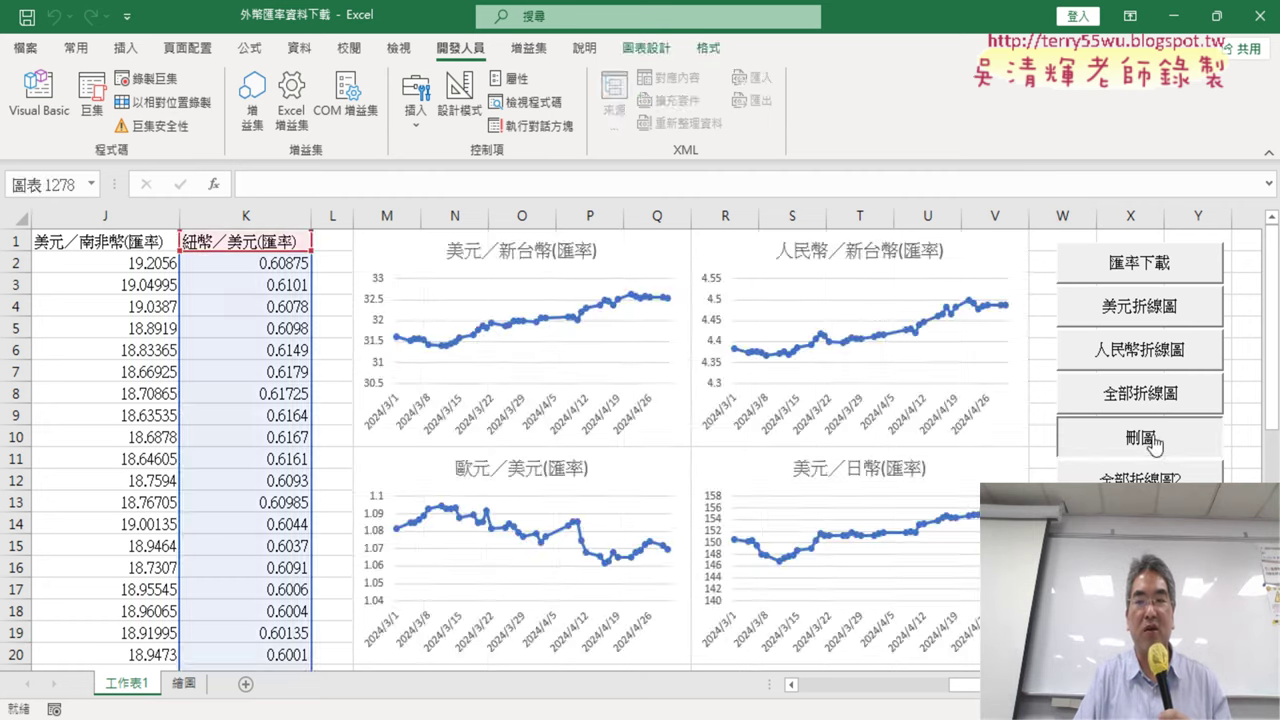
click(1140, 437)
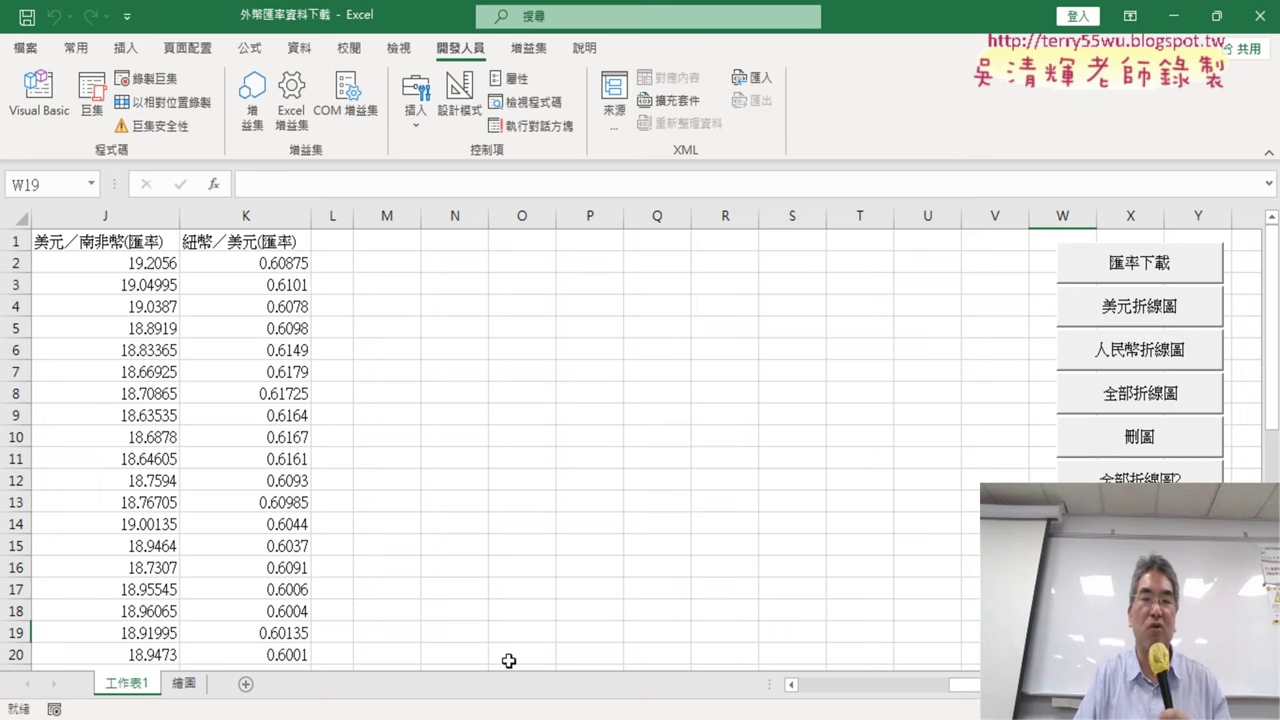
On 繪圖, test the cross-sheet buttons and 刪圖, finishing with all four exchange-rate charts drawn
click(187, 687)
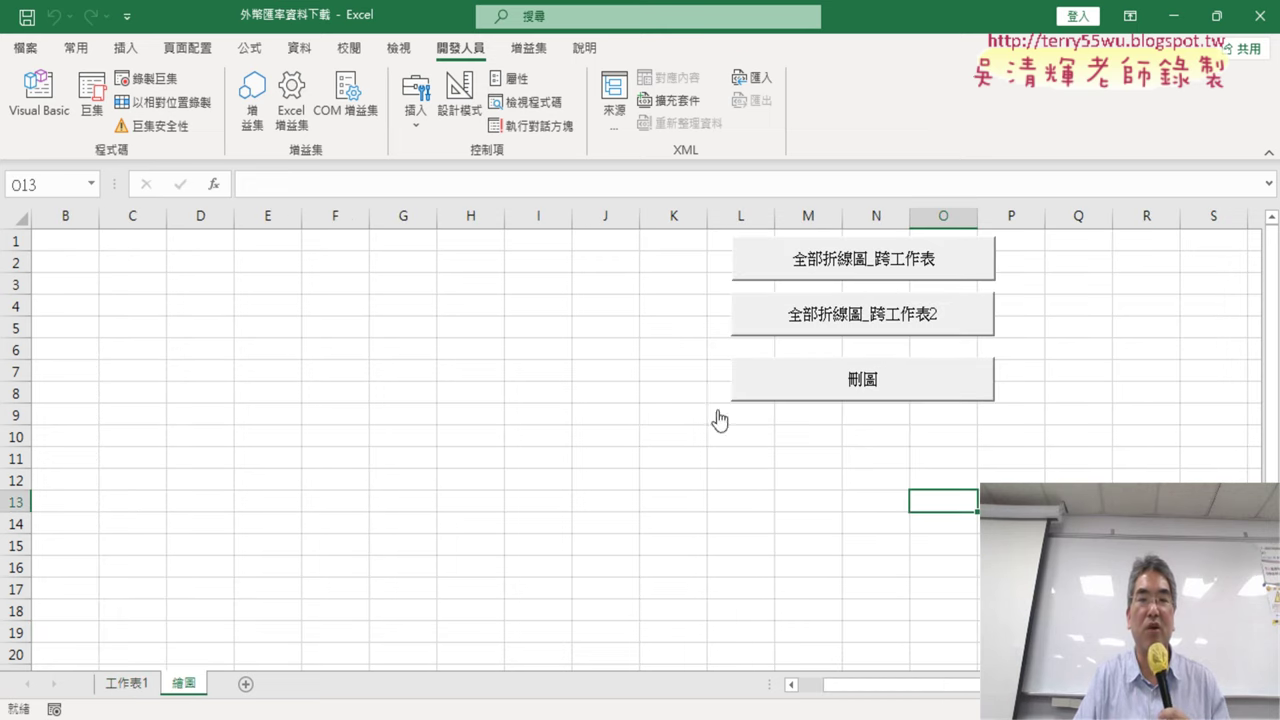
click(891, 250)
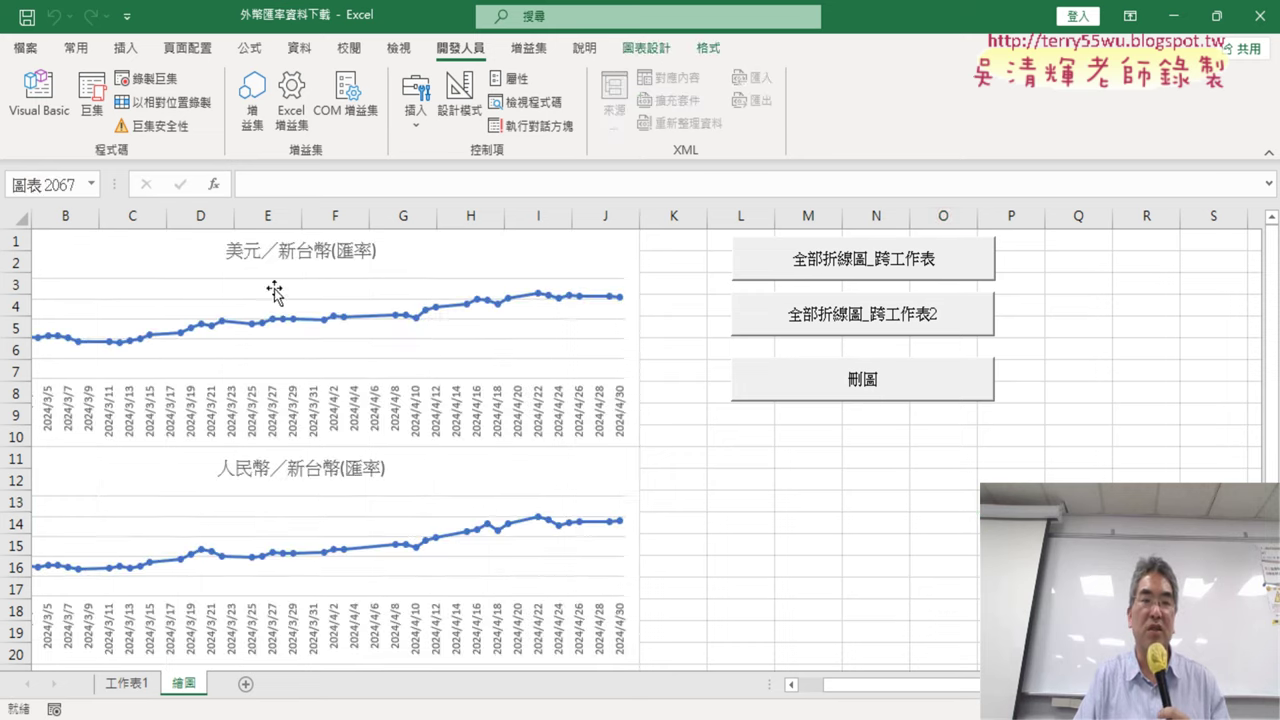
click(832, 390)
click(848, 322)
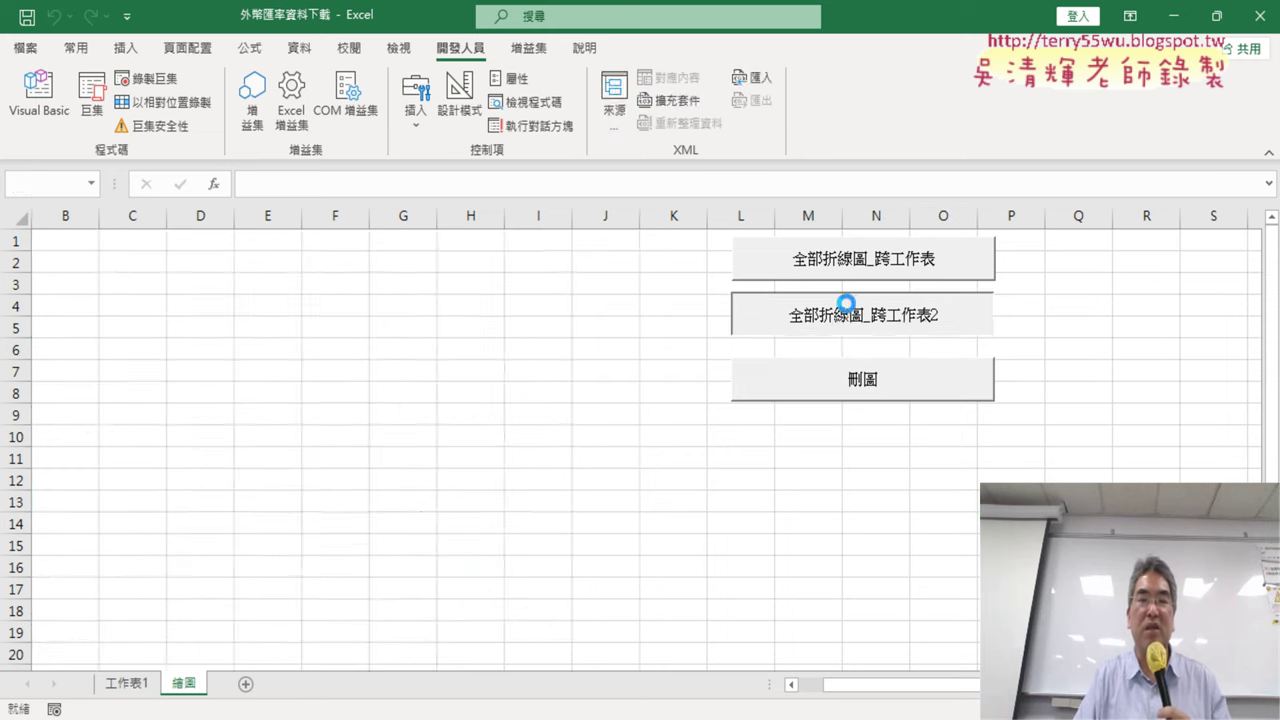